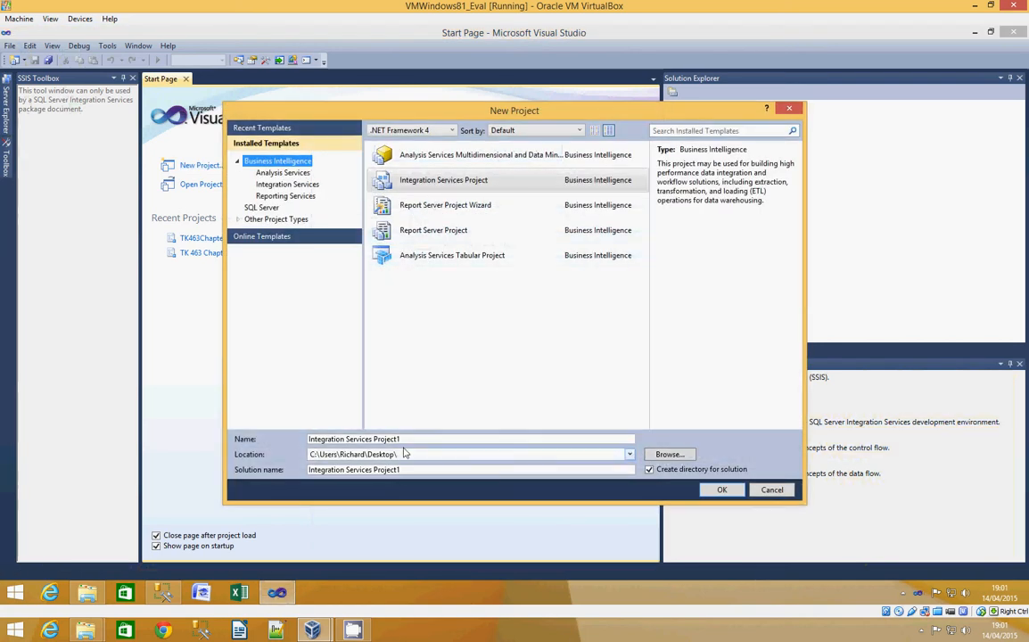
# - Try to create the Integration Services project under the name TK463Chapter20
pyautogui.moveTo(406, 439); pyautogui.dragTo(269, 450)
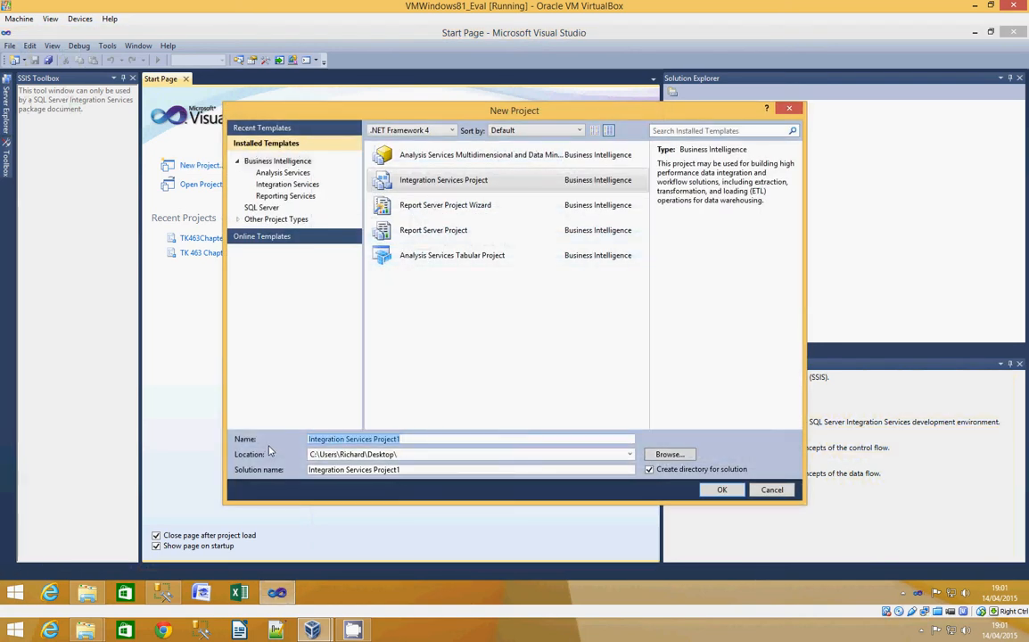
pyautogui.write('TK46')
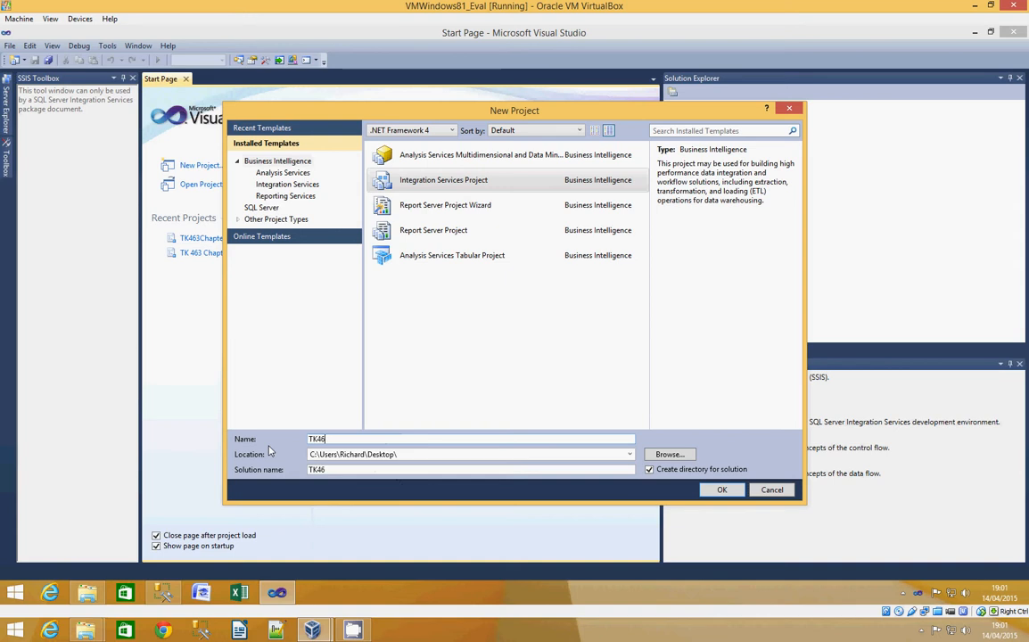
pyautogui.write('3Chapter')
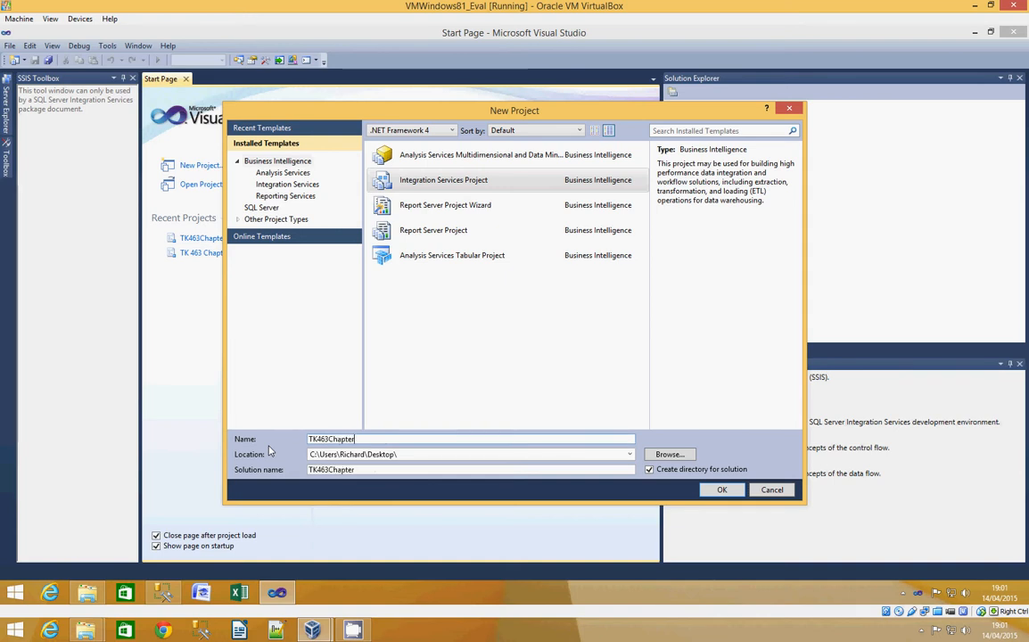
pyautogui.write('20')
pyautogui.press('Return')
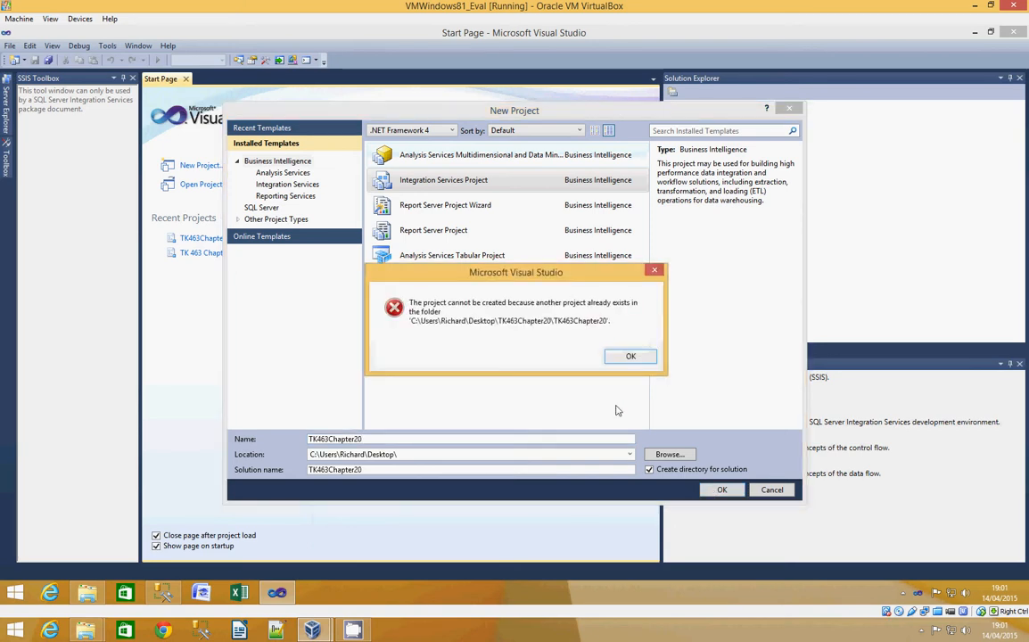
pyautogui.click(627, 355)
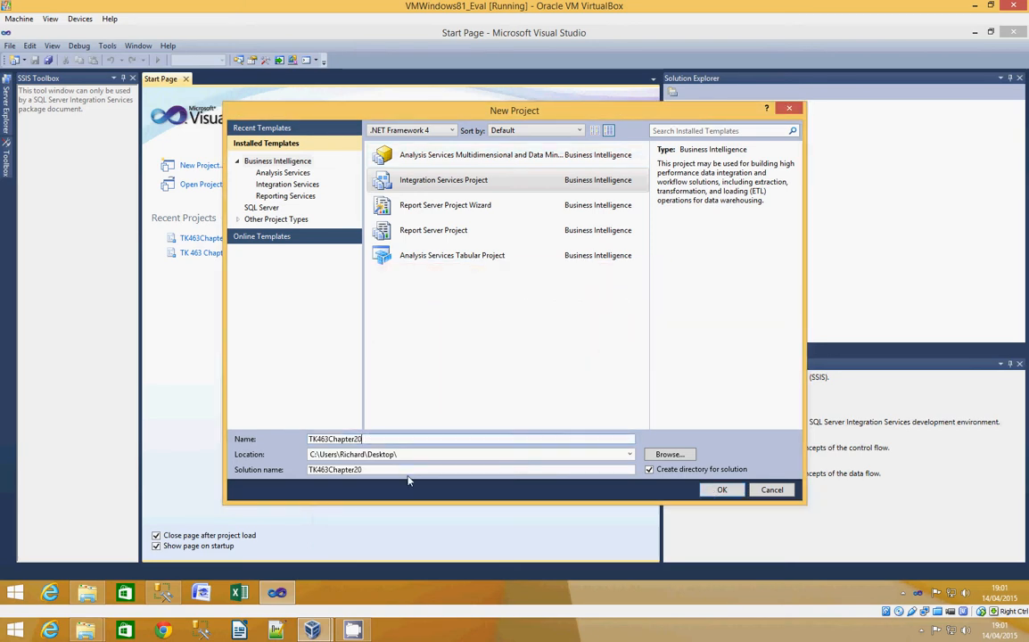
# - Extend the project name to TK463Chapter20_v1 and create the project
pyautogui.write('_v1')
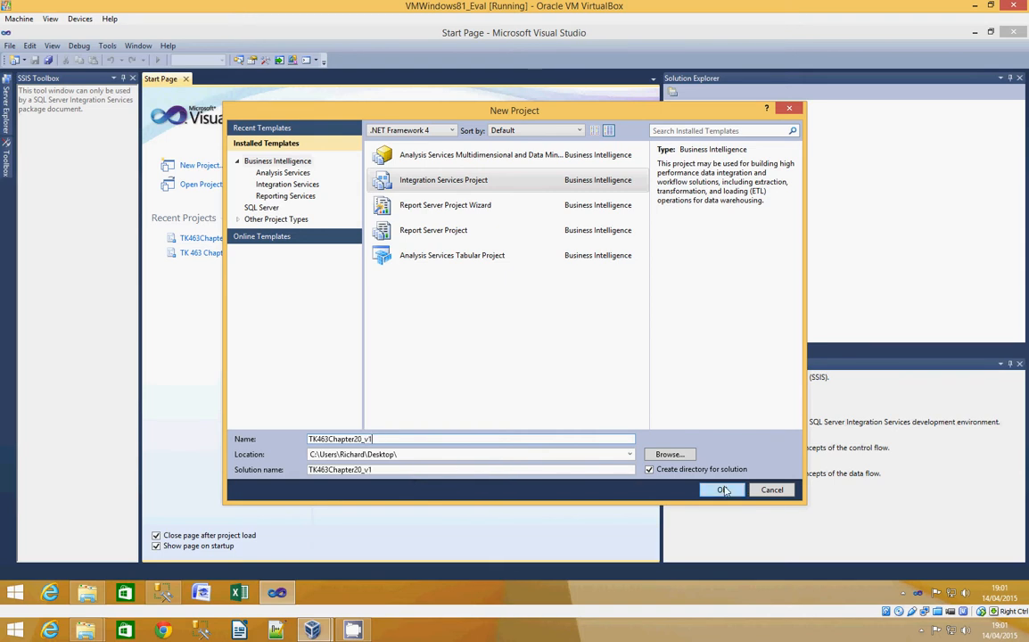
pyautogui.click(724, 490)
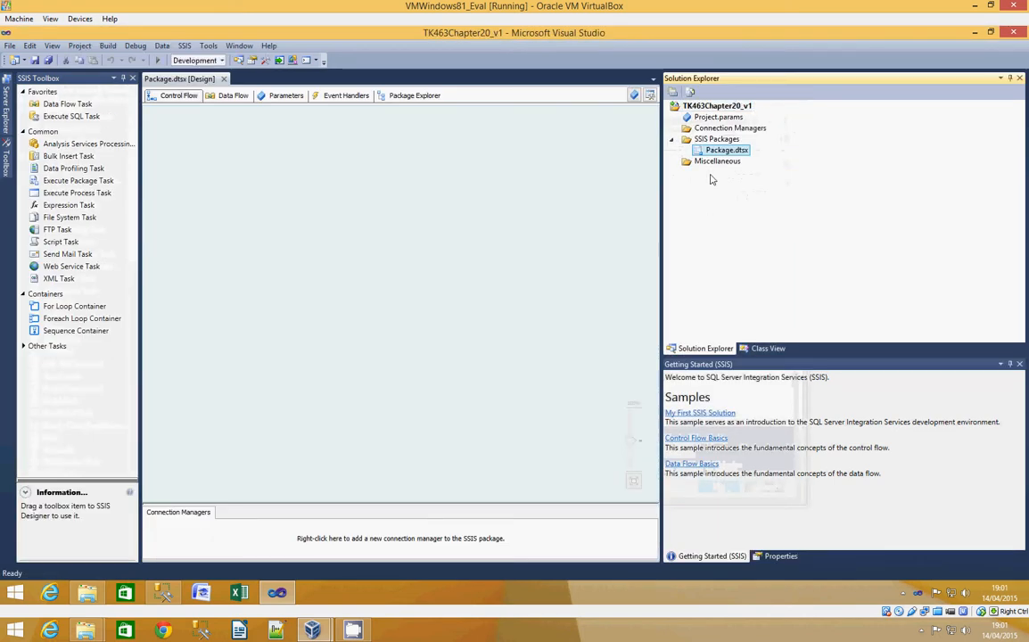
# - Rename the default SSIS package to DQSCleansing.dtsx
pyautogui.rightClick(723, 150)
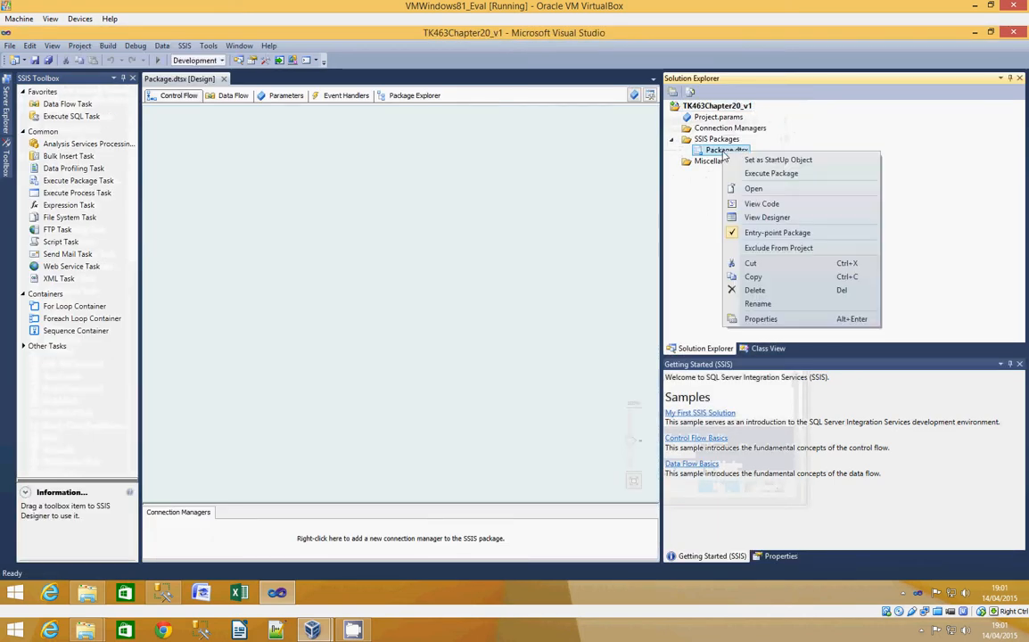
pyautogui.click(757, 304)
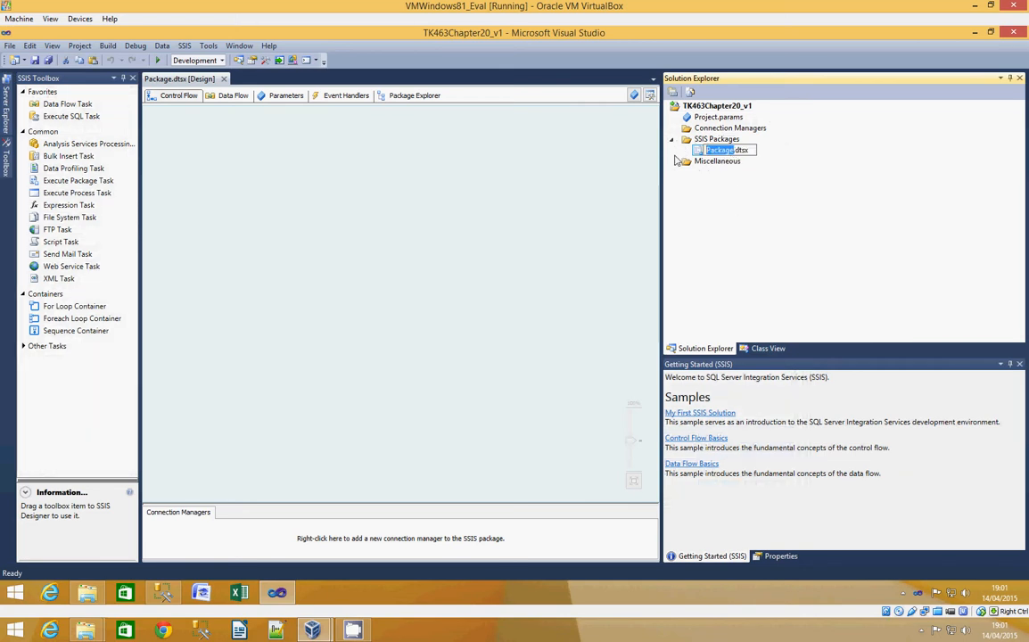
pyautogui.write('DQSClean')
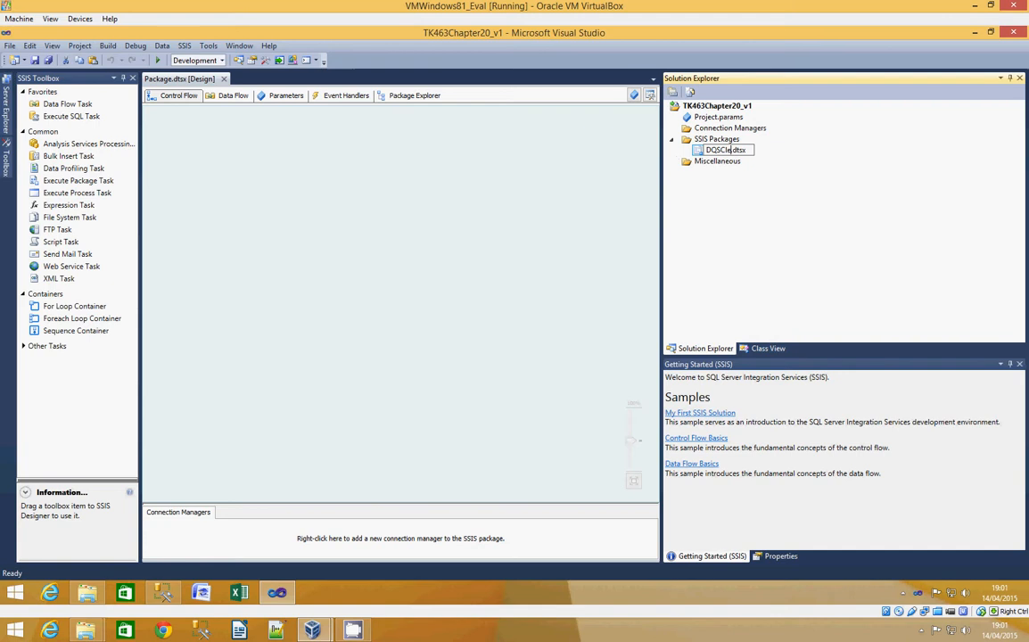
pyautogui.write('sing')
pyautogui.press('Return')
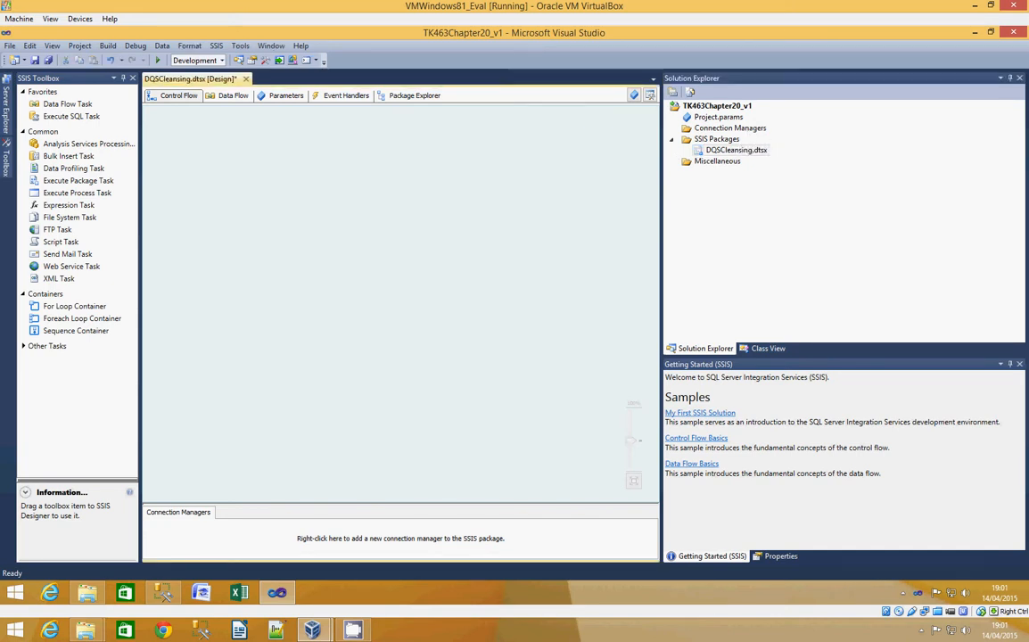
# - Add a Data Flow Task to the control flow of the DQSCleansing package
pyautogui.rightClick(743, 128)
pyautogui.click(136, 159)
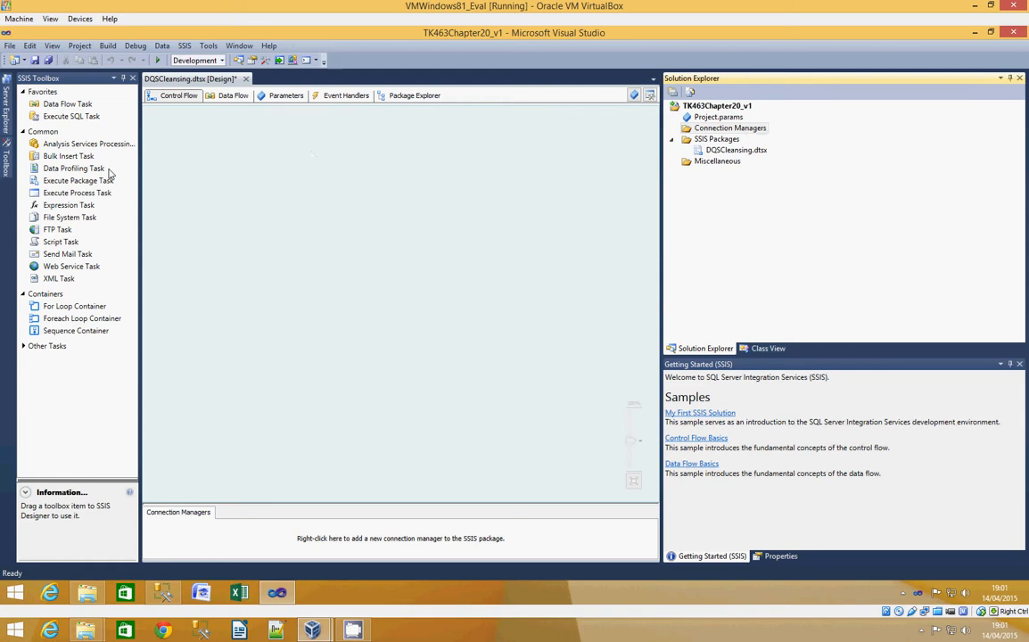
pyautogui.click(61, 104)
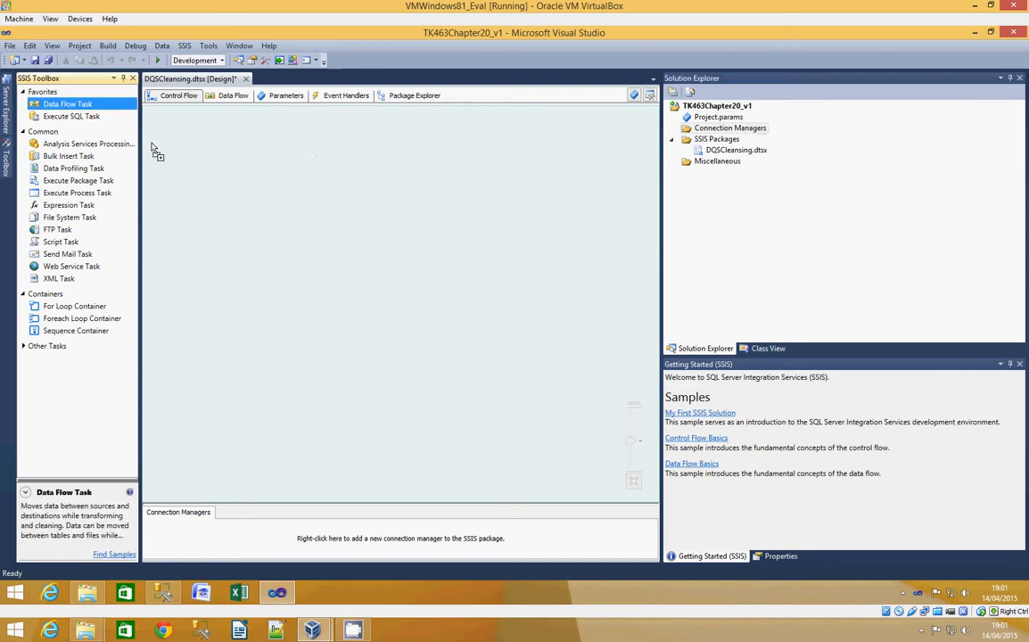
pyautogui.moveTo(61, 104); pyautogui.dragTo(211, 160)
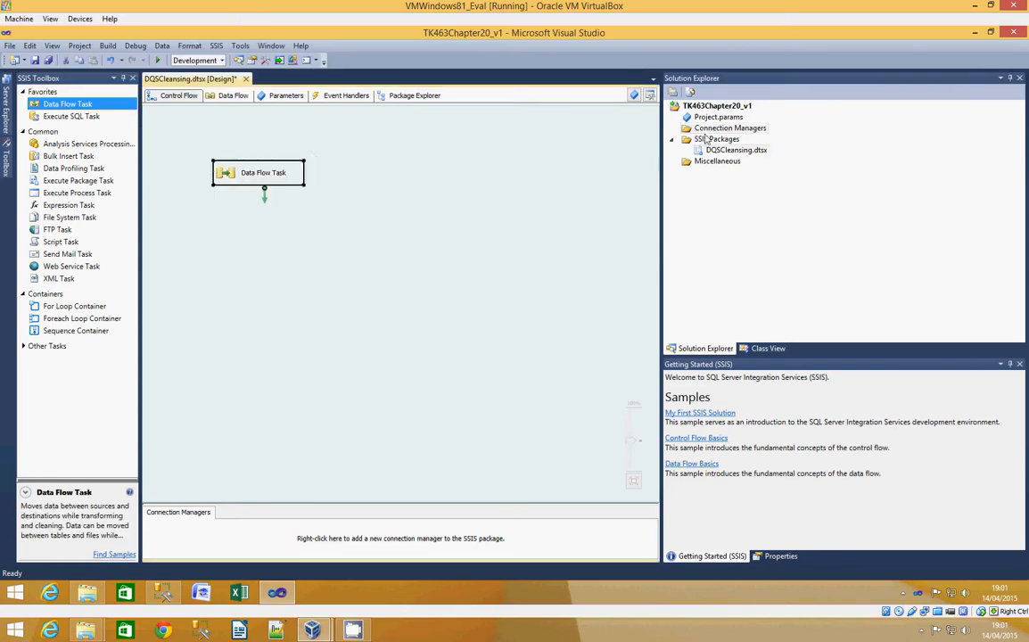
# - Start adding a project-level connection manager of type OLEDB
pyautogui.rightClick(722, 130)
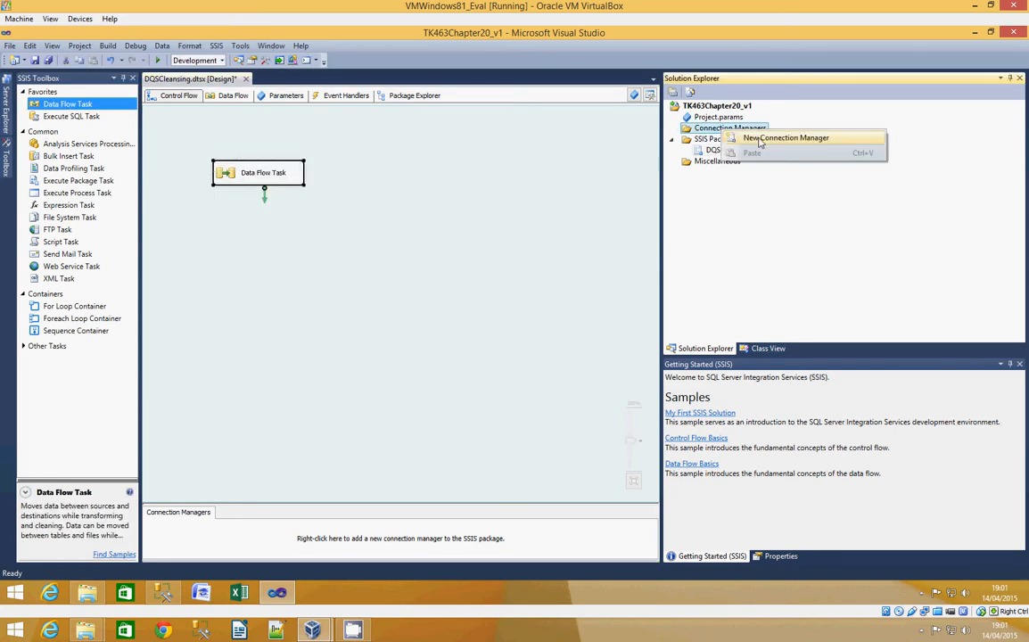
pyautogui.click(785, 137)
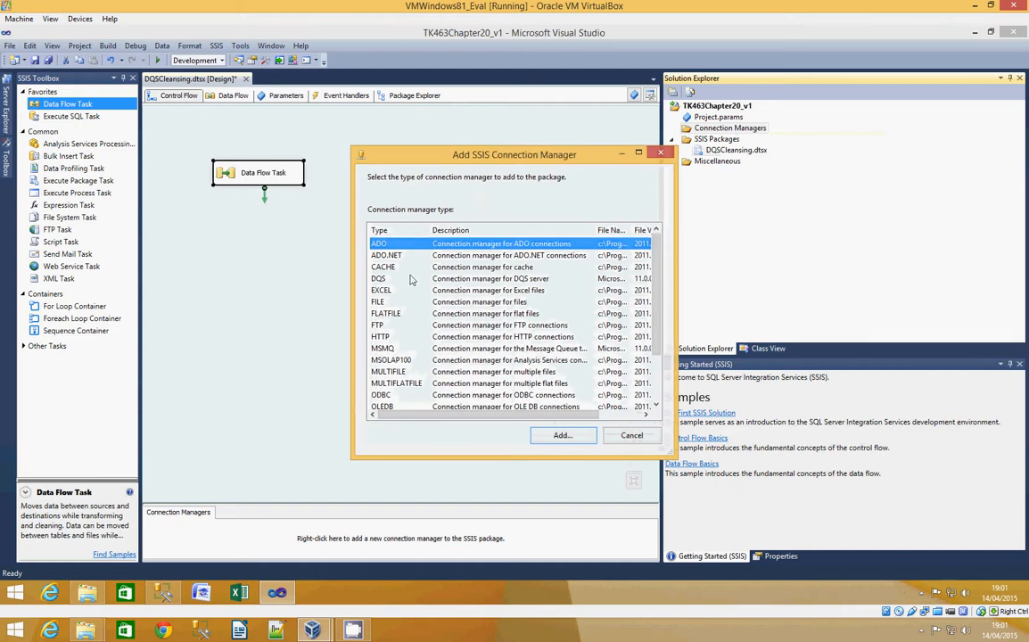
pyautogui.click(393, 406)
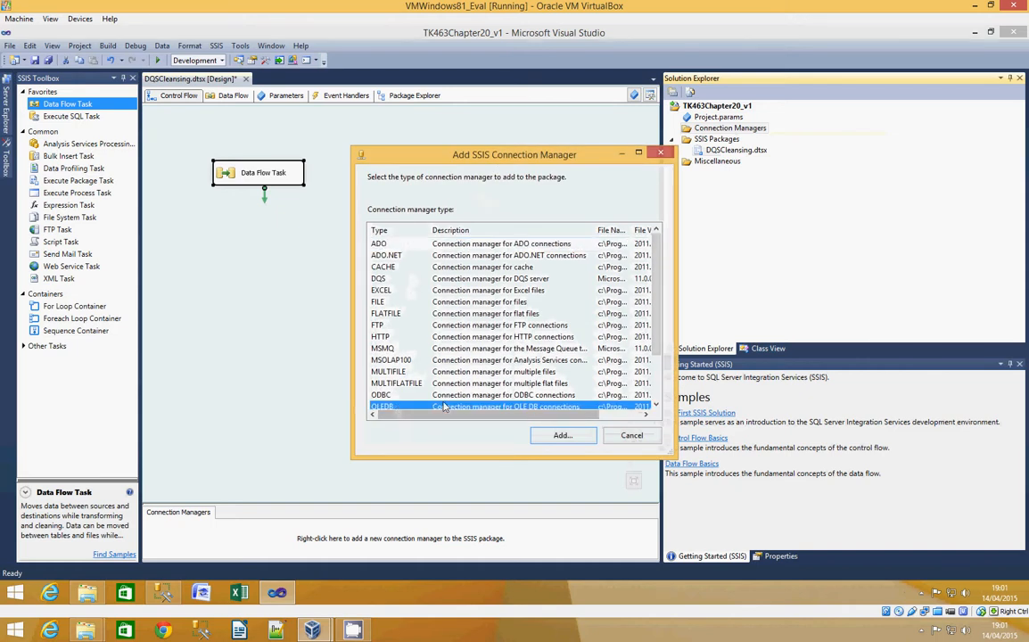
pyautogui.click(557, 437)
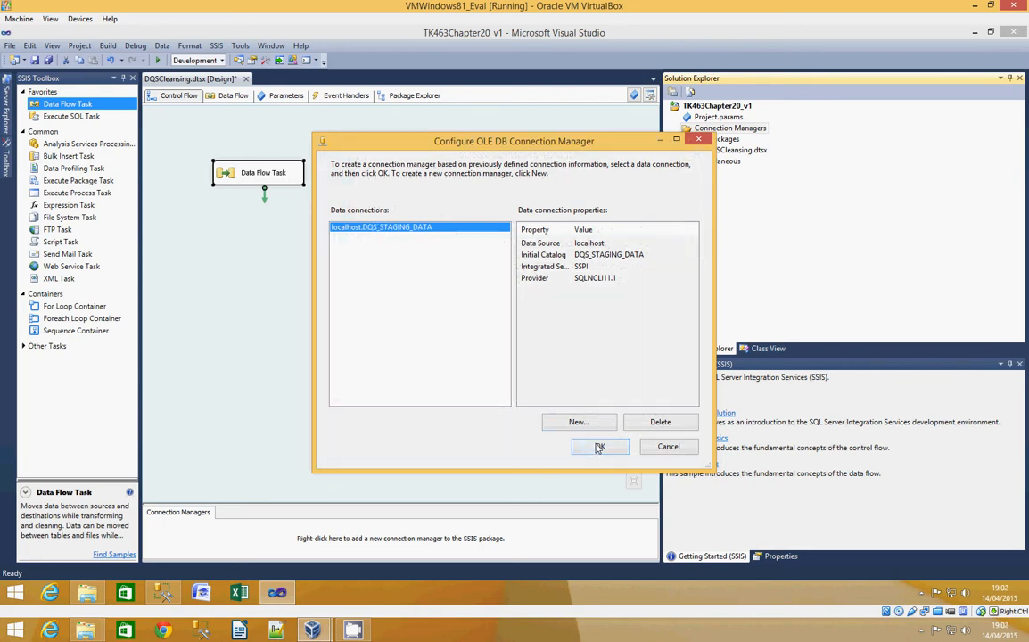
# - Define a new OLE DB connection to the DQS_STAGING_DATA database on server localhost, test it, and add it to the project
pyautogui.click(569, 422)
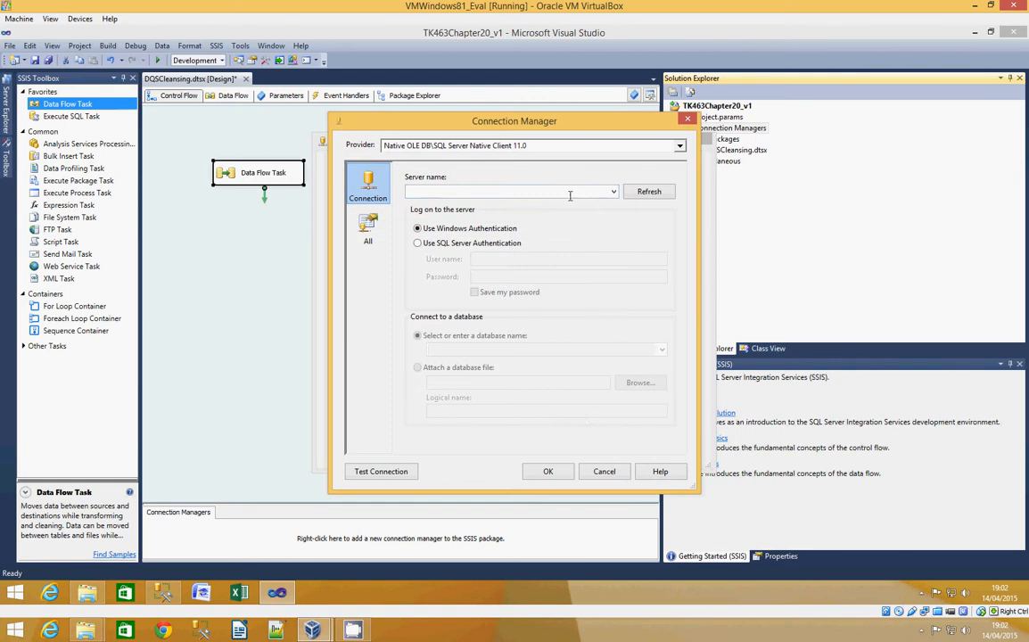
pyautogui.click(561, 192)
pyautogui.write('localhost')
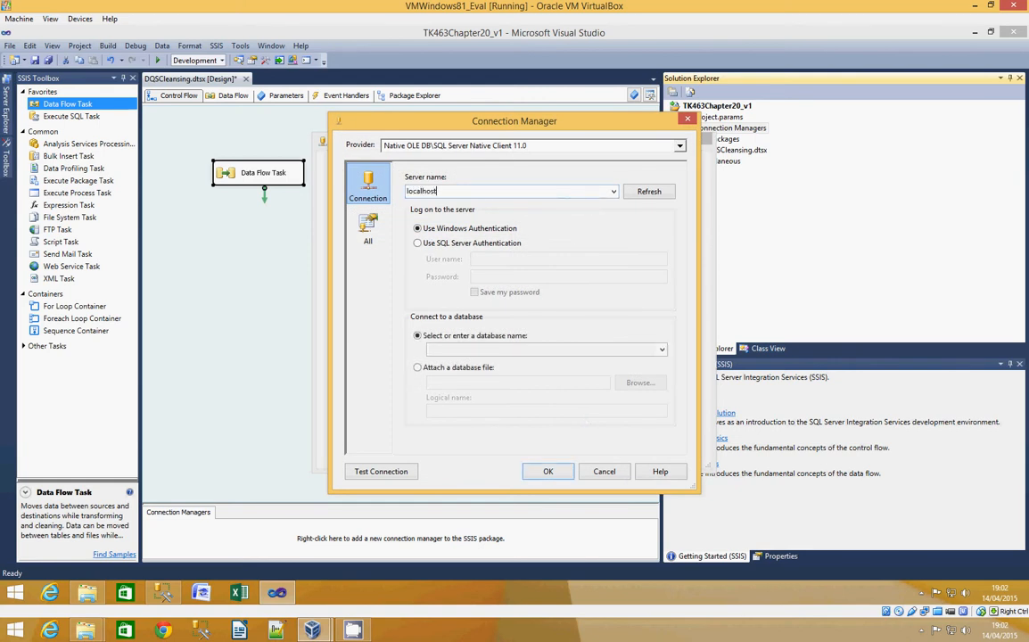
pyautogui.click(661, 349)
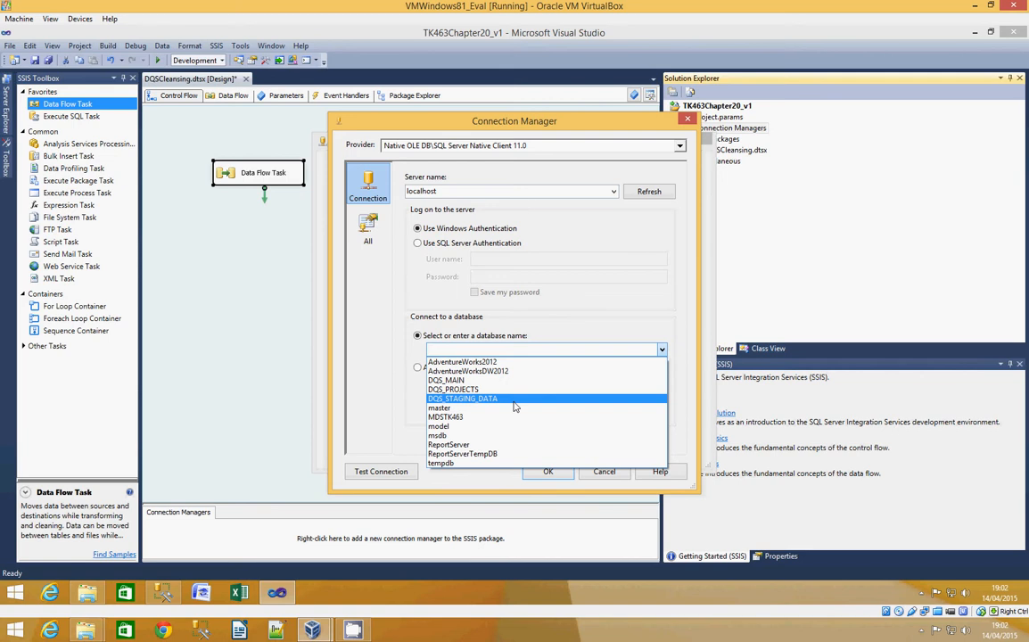
pyautogui.click(514, 407)
pyautogui.click(392, 471)
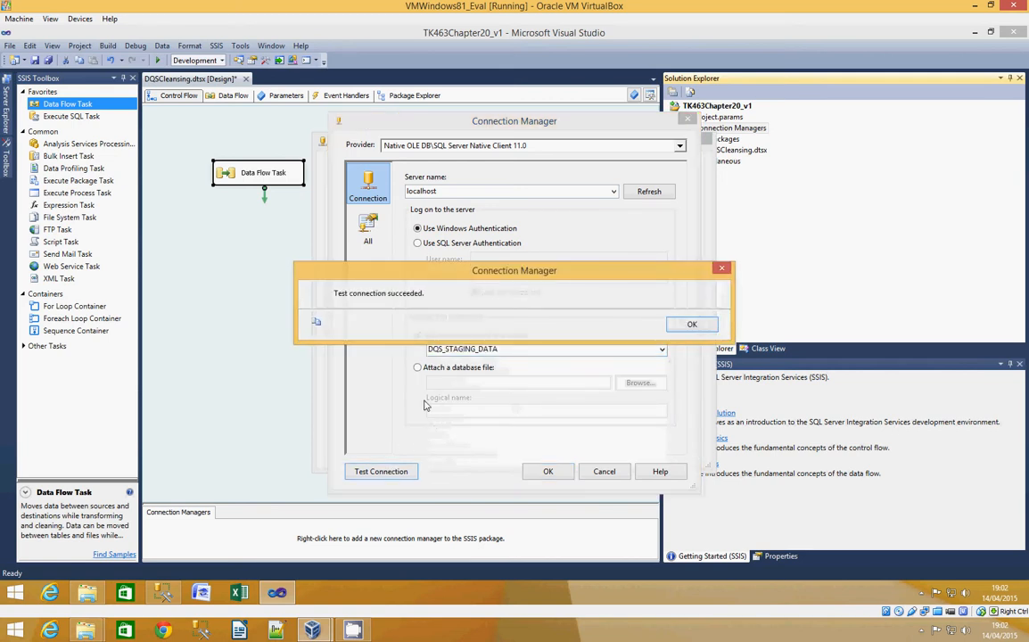
pyautogui.click(691, 323)
pyautogui.click(547, 470)
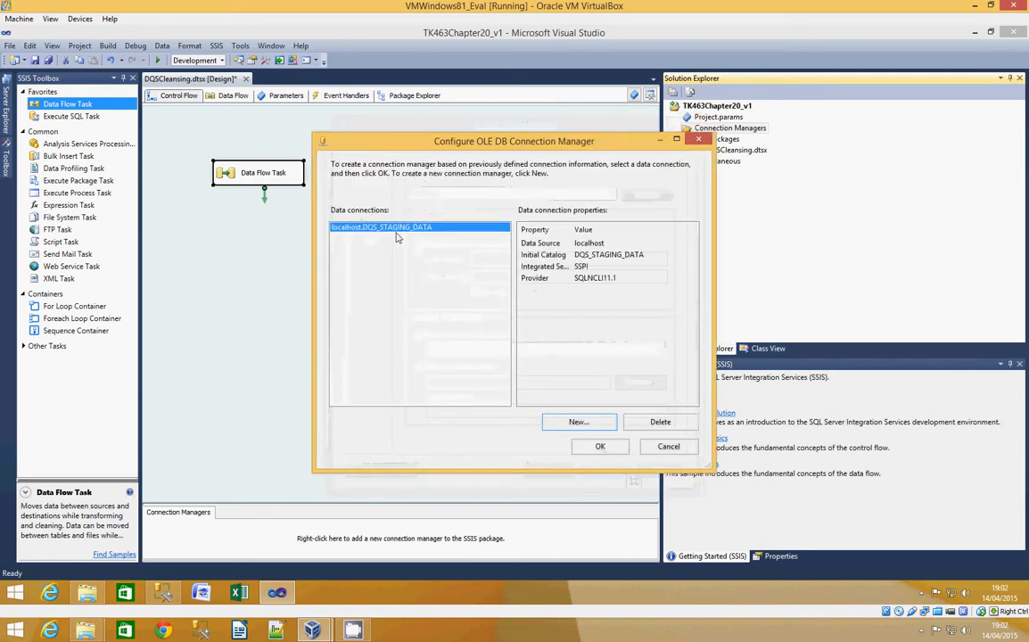
pyautogui.click(600, 445)
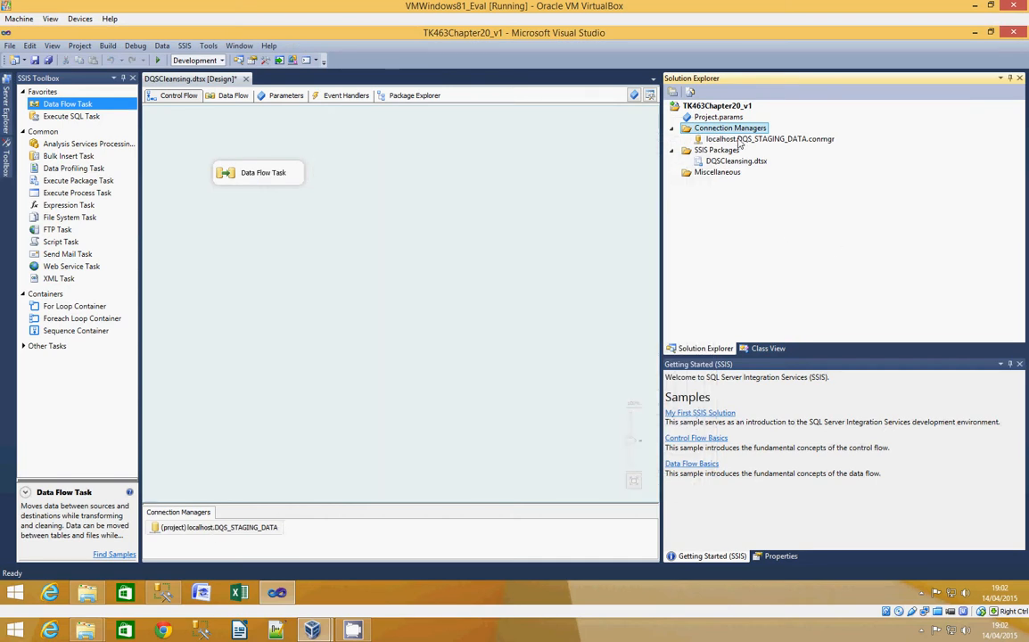
# - Open the Data Flow Task and add a SQL Server source using the localhost.DQS_STAGING_DATA connection manager
pyautogui.doubleClick(230, 173)
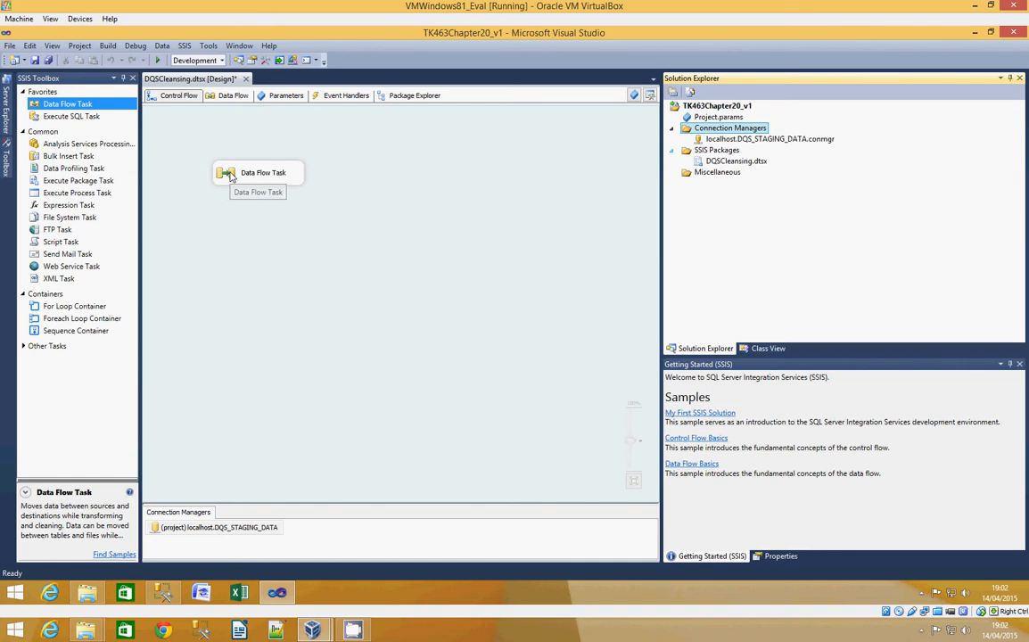
pyautogui.click(174, 100)
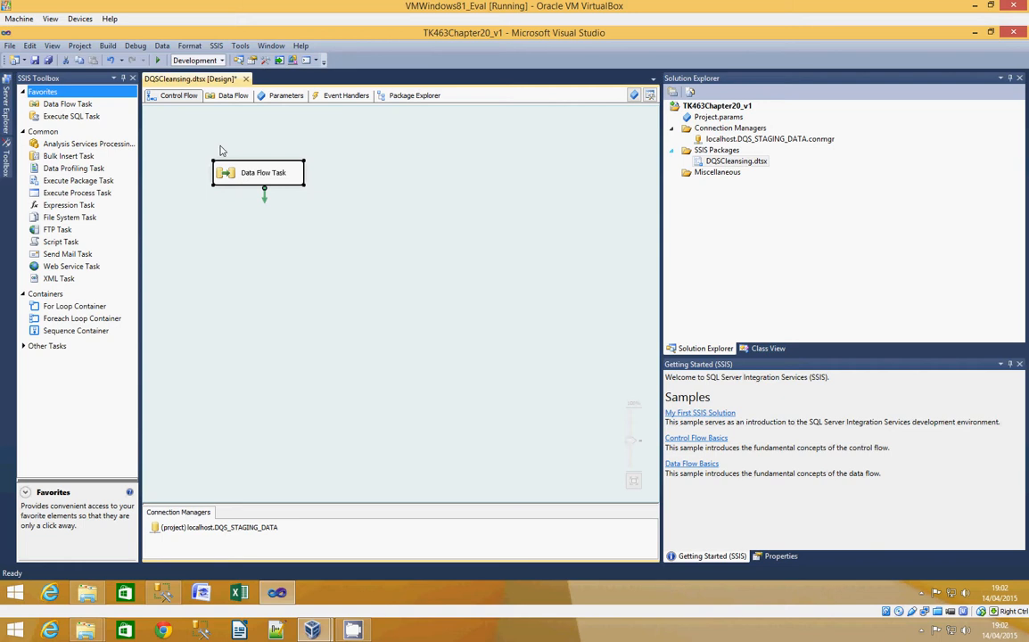
pyautogui.doubleClick(217, 172)
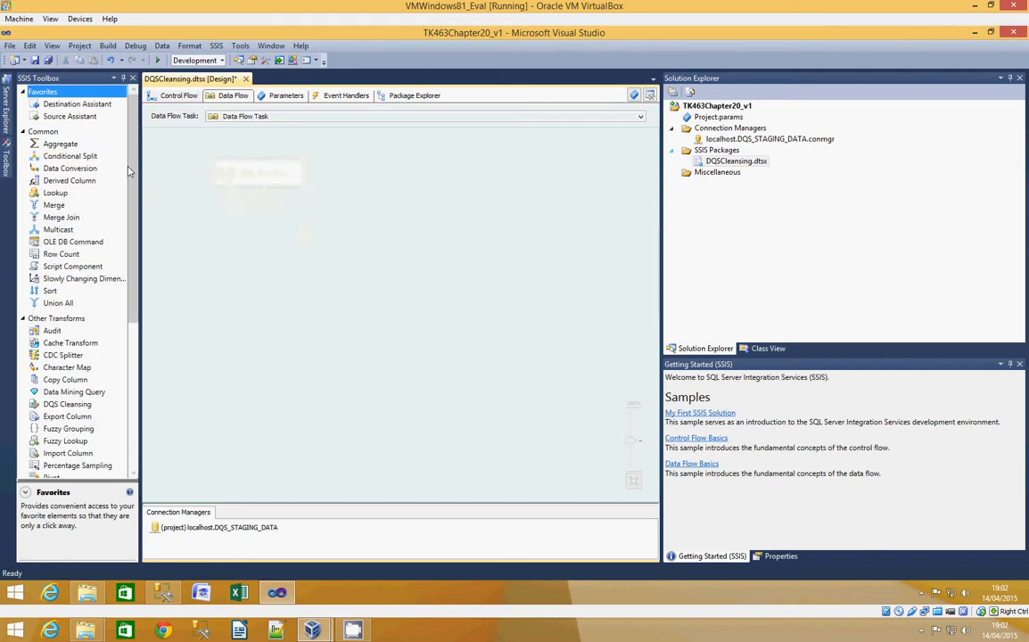
pyautogui.moveTo(71, 115); pyautogui.dragTo(222, 169)
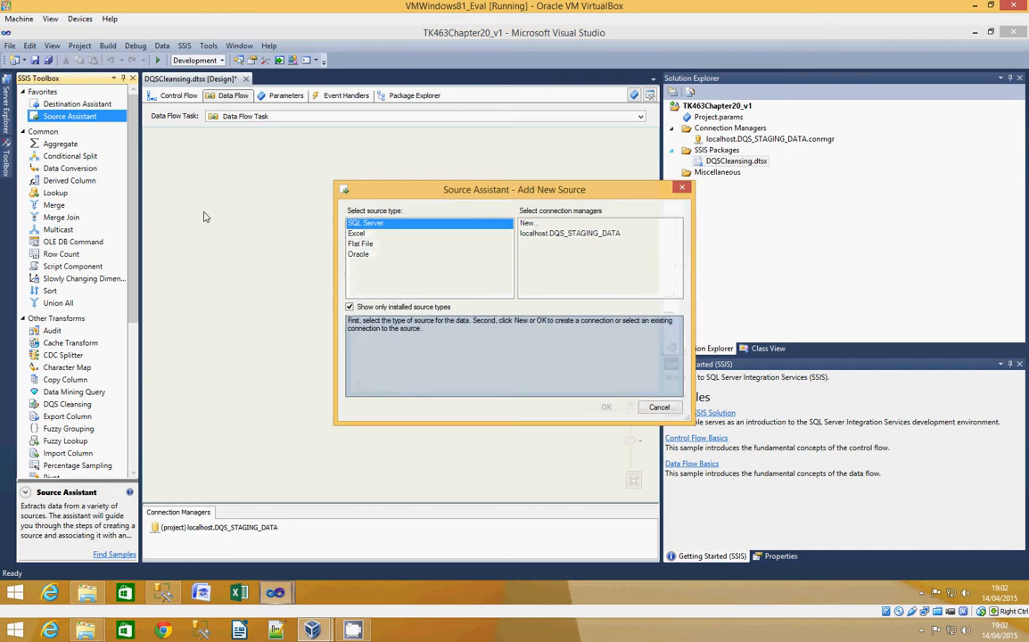
pyautogui.click(530, 236)
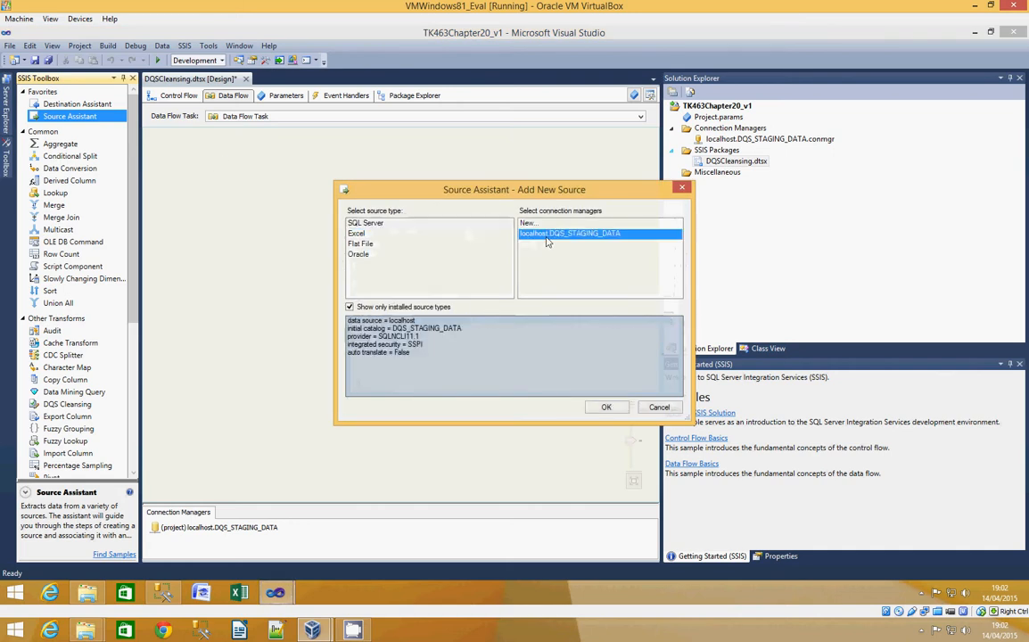
pyautogui.click(608, 407)
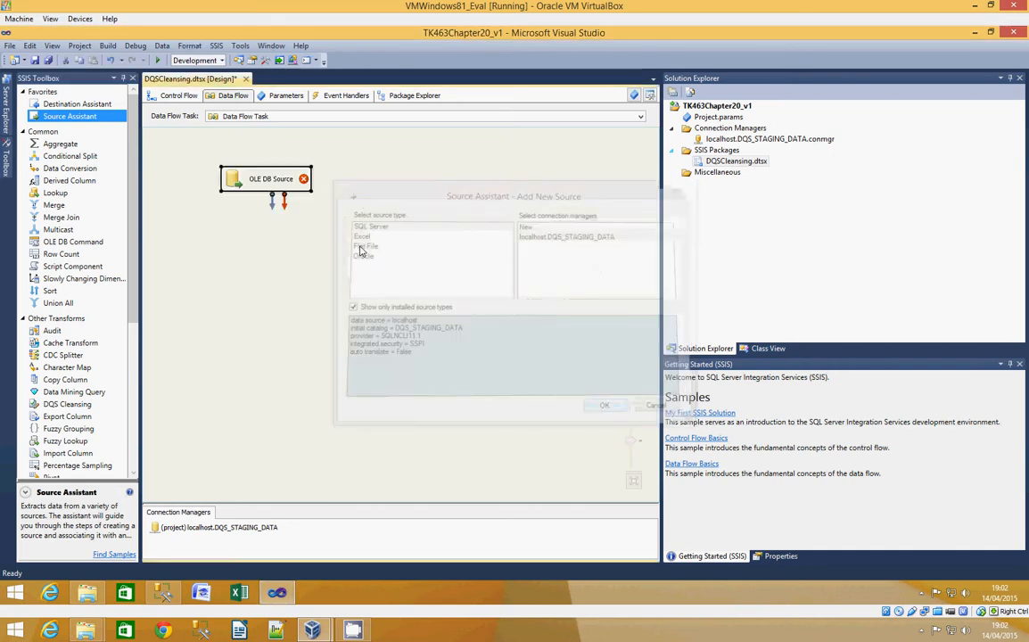
# - Rename the OLE DB source in the data flow to CustomersDirty
pyautogui.rightClick(270, 182)
pyautogui.click(303, 317)
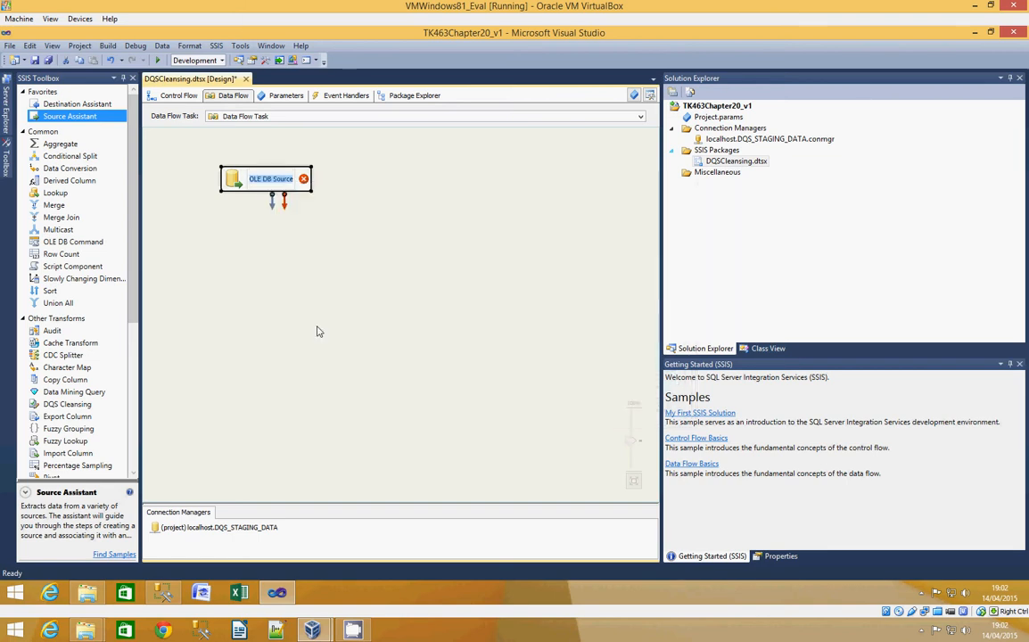
pyautogui.write('CustomersDir')
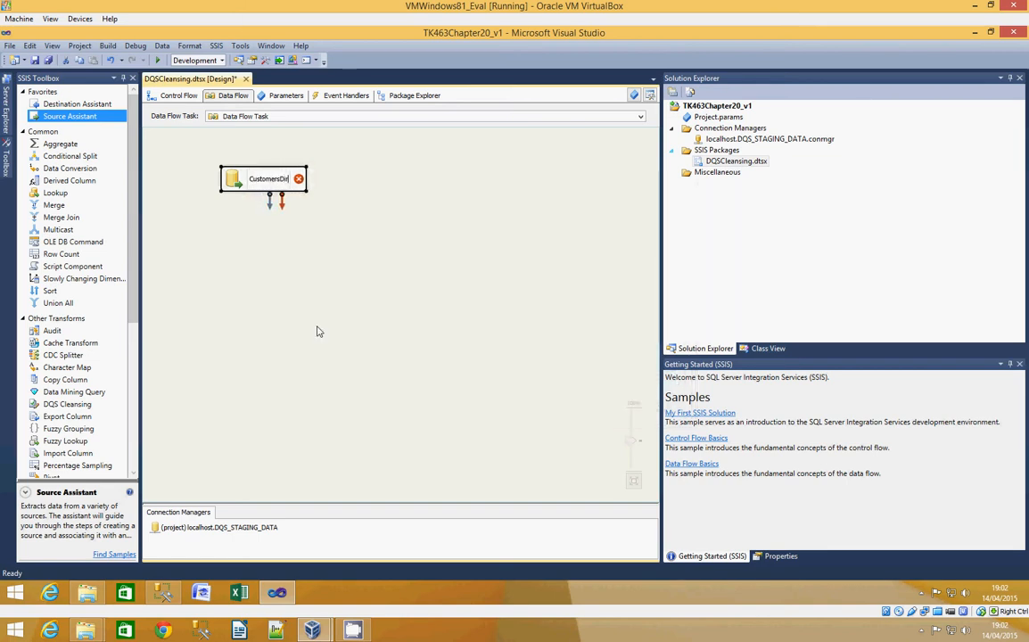
pyautogui.write('ty')
pyautogui.click(301, 299)
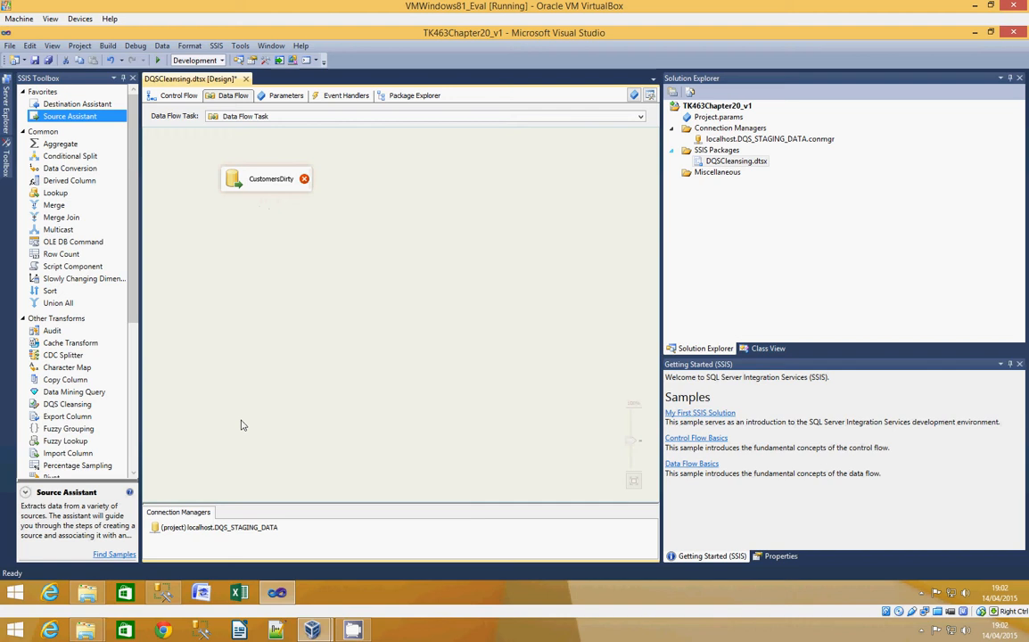
# - Switch to SQL Server Management Studio and run the script sections that create and populate the CustomersClean and CustomersDirty tables
pyautogui.click(190, 564)
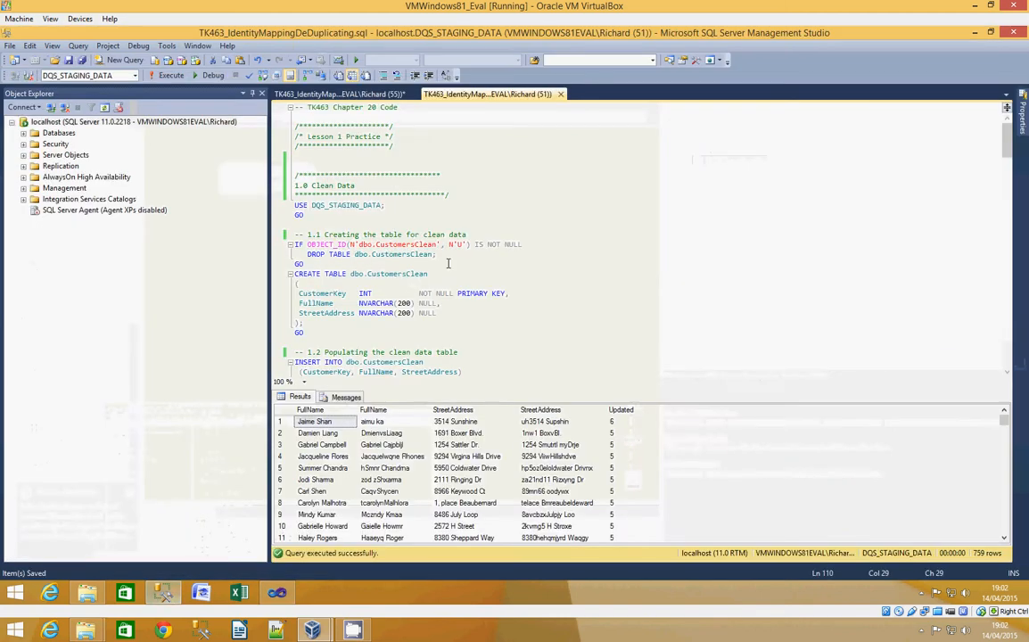
pyautogui.click(471, 162)
pyautogui.scroll(-2, 471, 165)
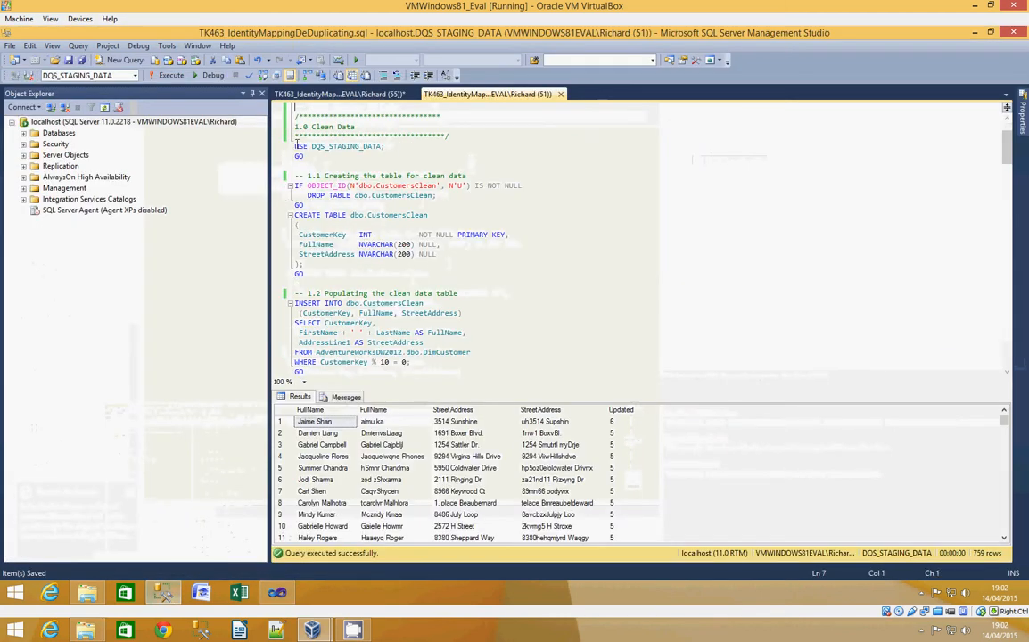
pyautogui.moveTo(297, 146); pyautogui.dragTo(333, 154)
pyautogui.scroll(7, 363, 185)
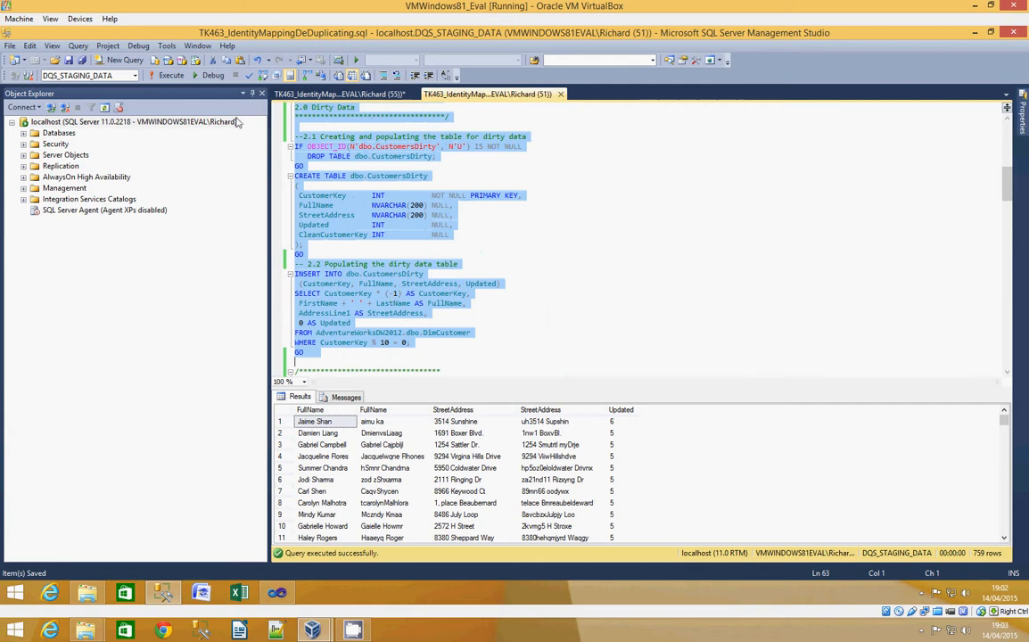
pyautogui.click(159, 75)
# - Run script section 3.0 from the random changes to CustomersDirty through the query comparing it with CustomersClean
pyautogui.scroll(-7, 301, 220)
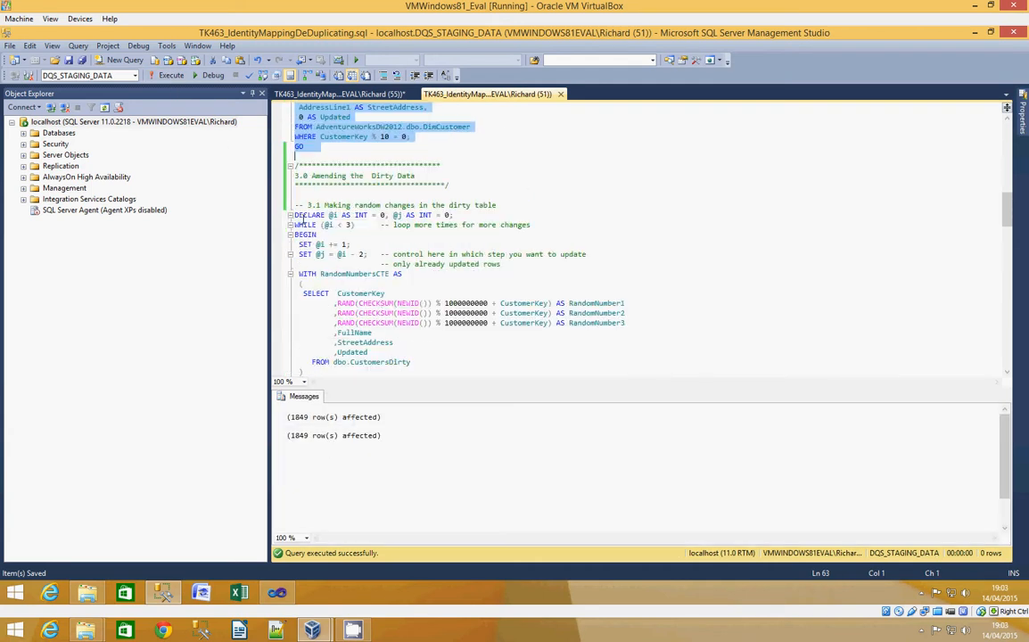
pyautogui.moveTo(271, 195); pyautogui.dragTo(416, 205)
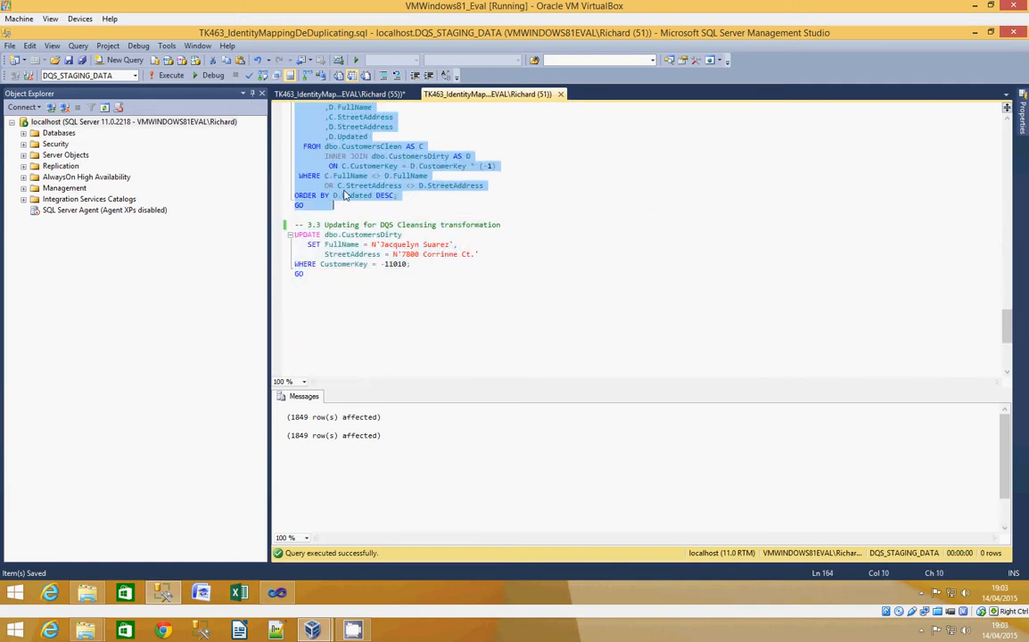
pyautogui.click(168, 76)
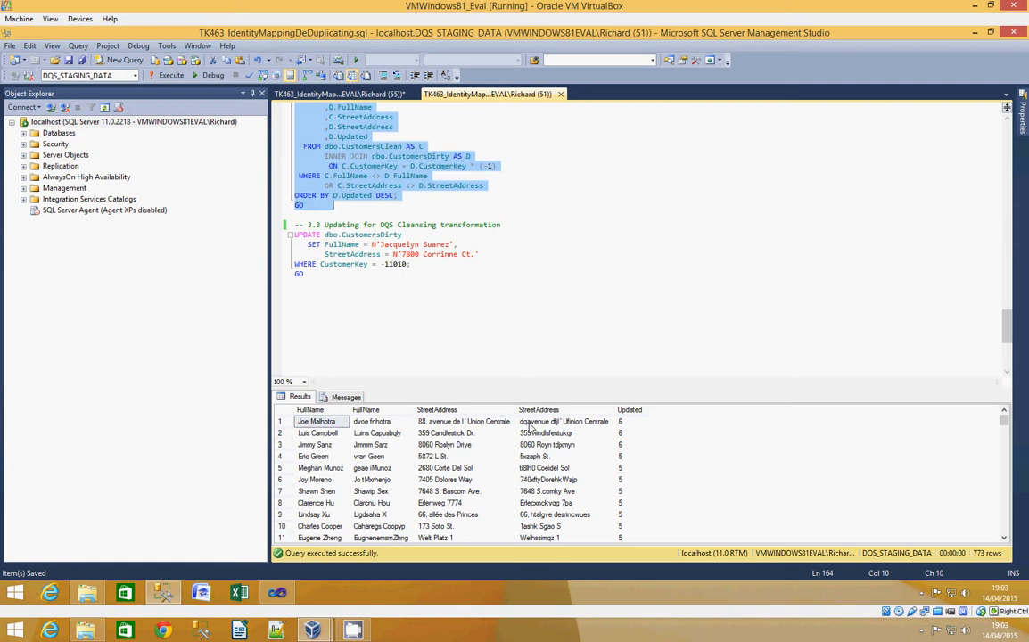
# - Run the section 3.3 UPDATE that sets one customer's full name and street address in CustomersDirty, and highlight its key
pyautogui.moveTo(305, 274); pyautogui.dragTo(279, 236)
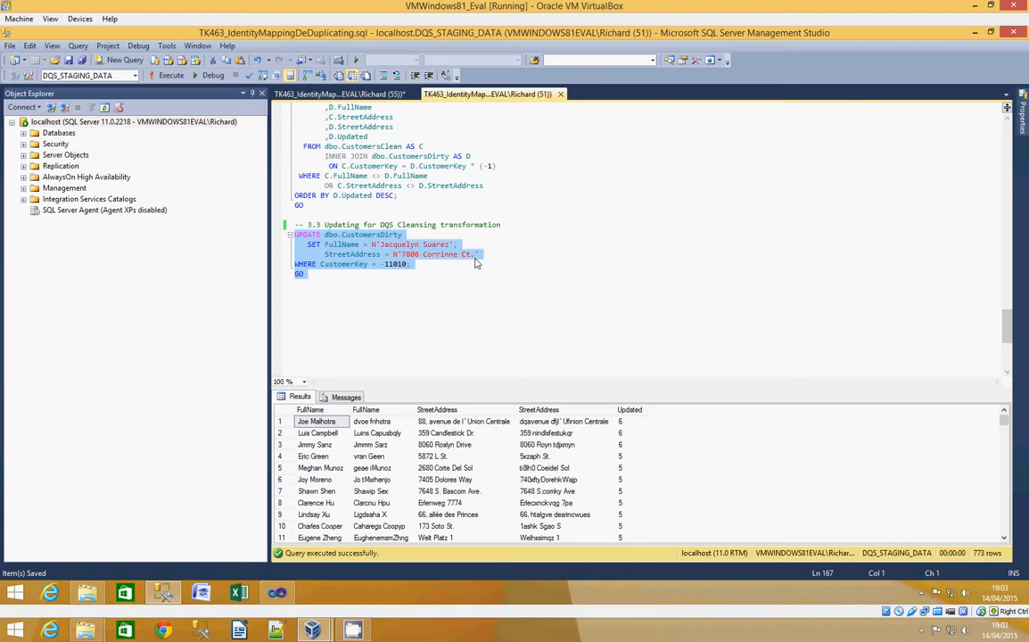
pyautogui.click(170, 75)
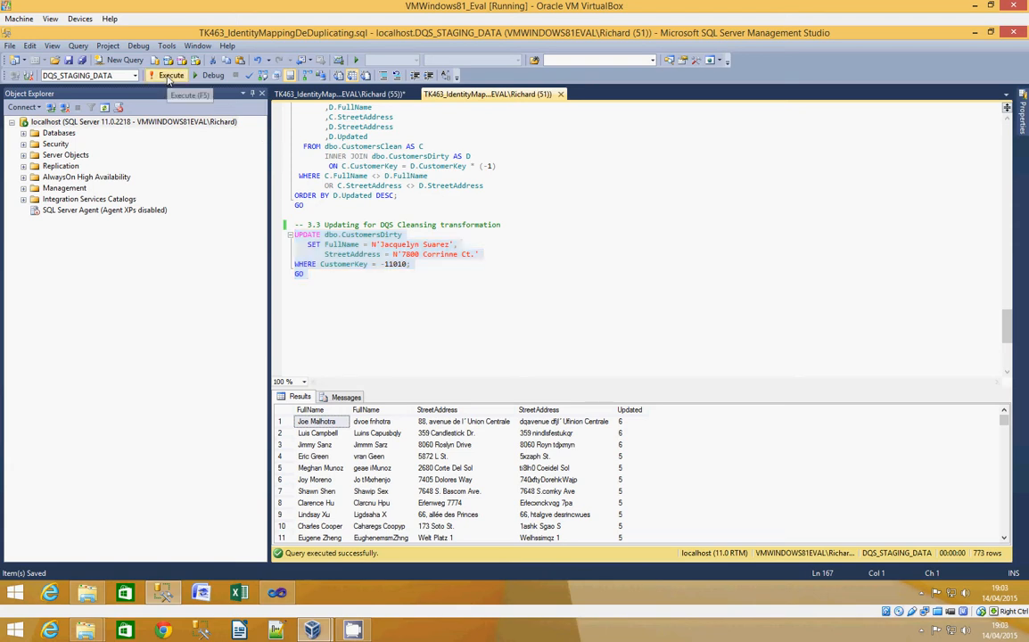
pyautogui.hotkey('ctrl', 'End')
pyautogui.doubleClick(393, 264)
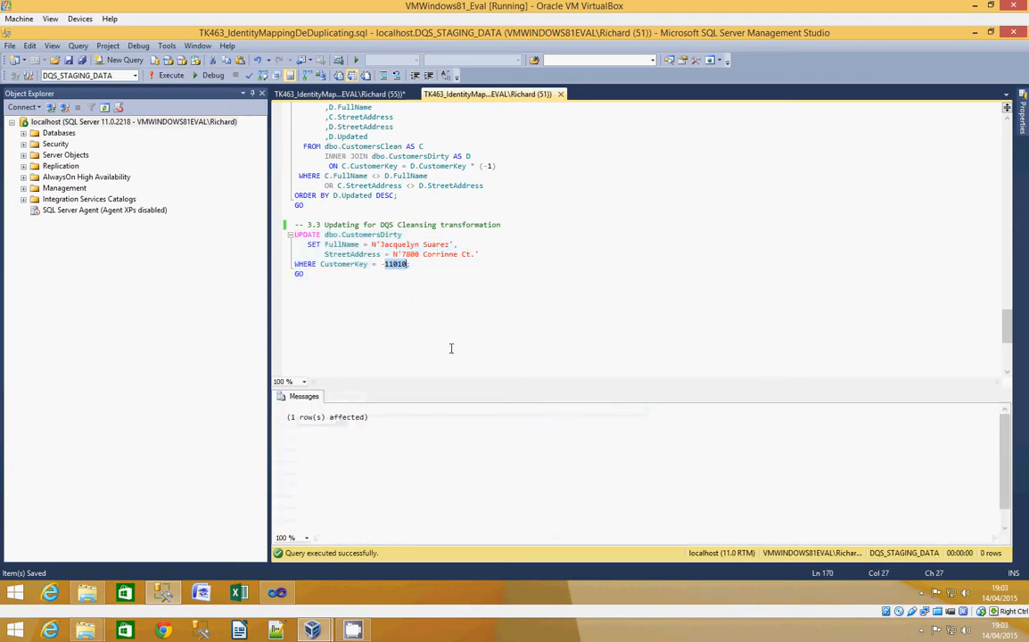
# - Switch to SQL Server Data Quality Services, connect to LOCALHOST, and open the TK463Customers knowledge base for Domain Management
pyautogui.click(202, 592)
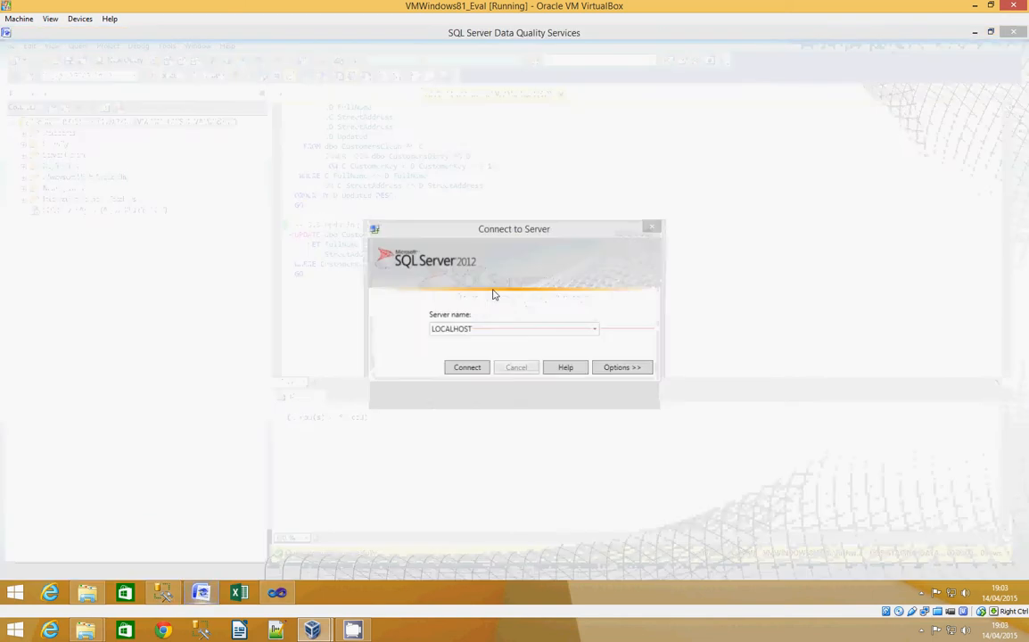
pyautogui.click(468, 368)
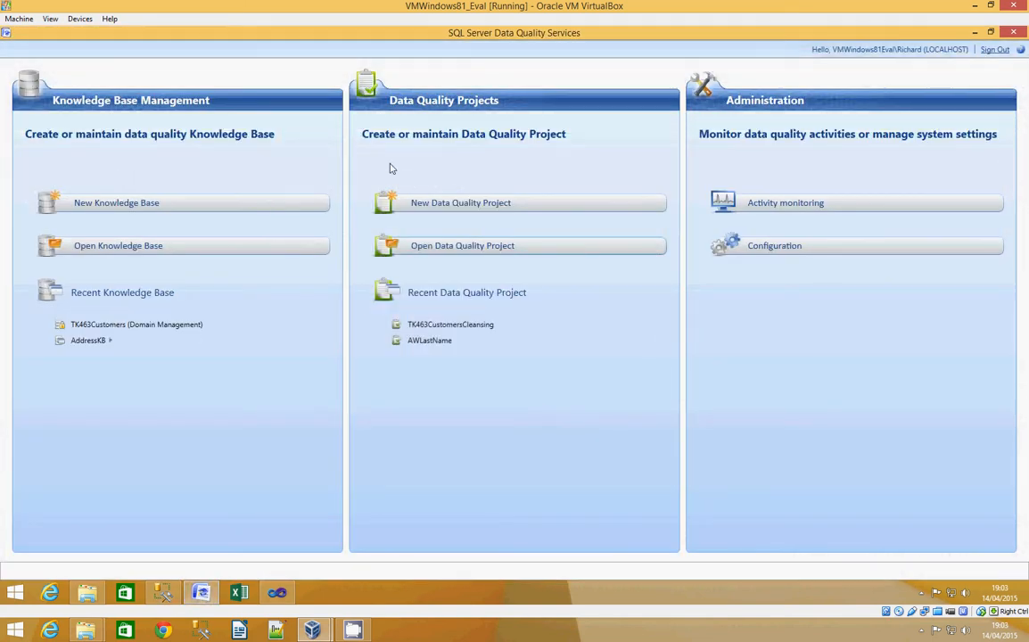
pyautogui.click(95, 249)
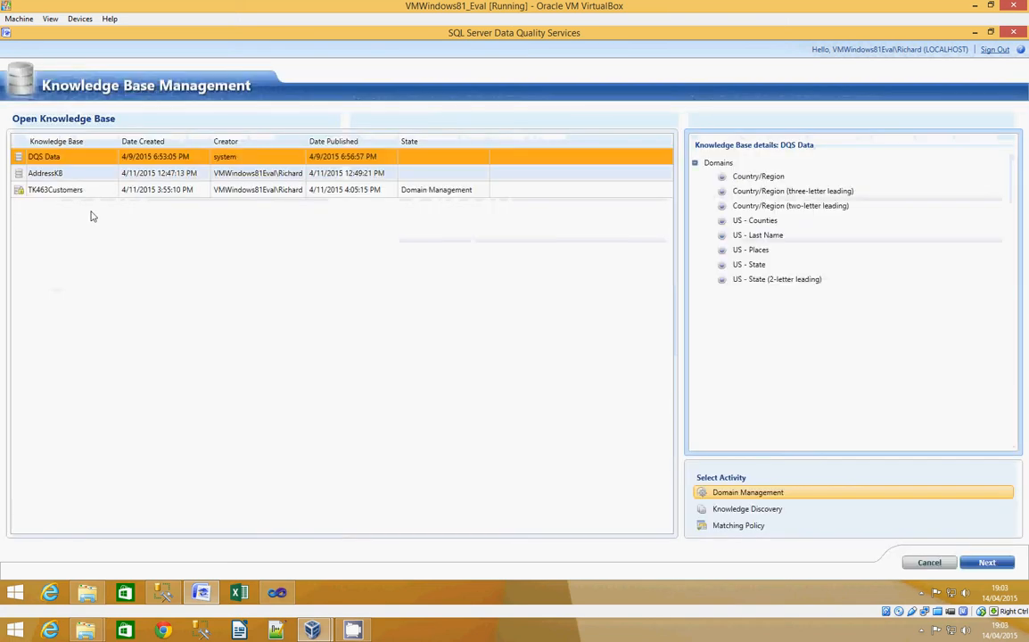
pyautogui.click(51, 190)
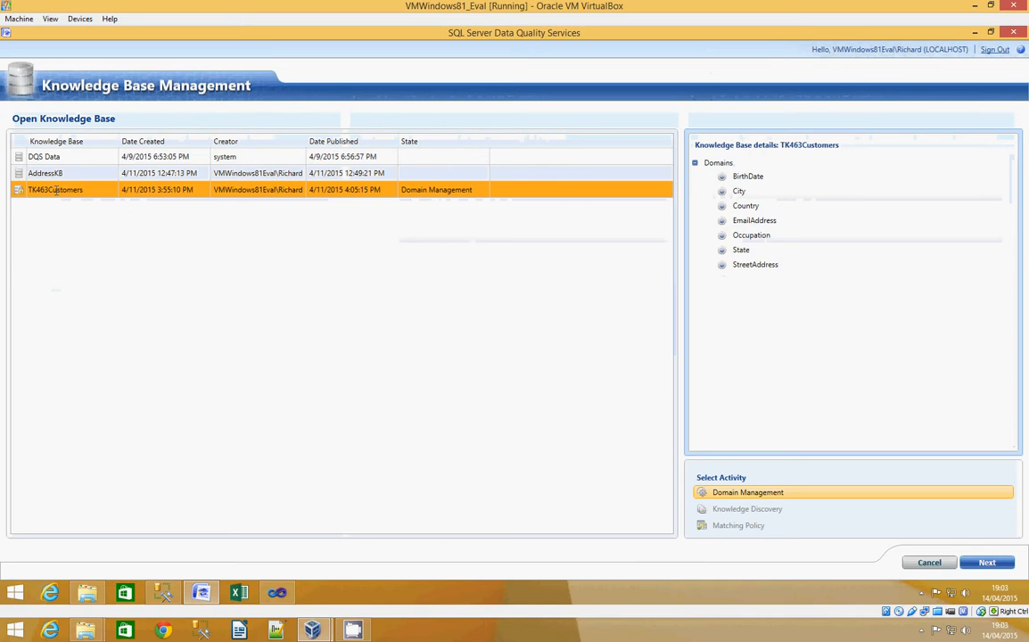
pyautogui.click(987, 562)
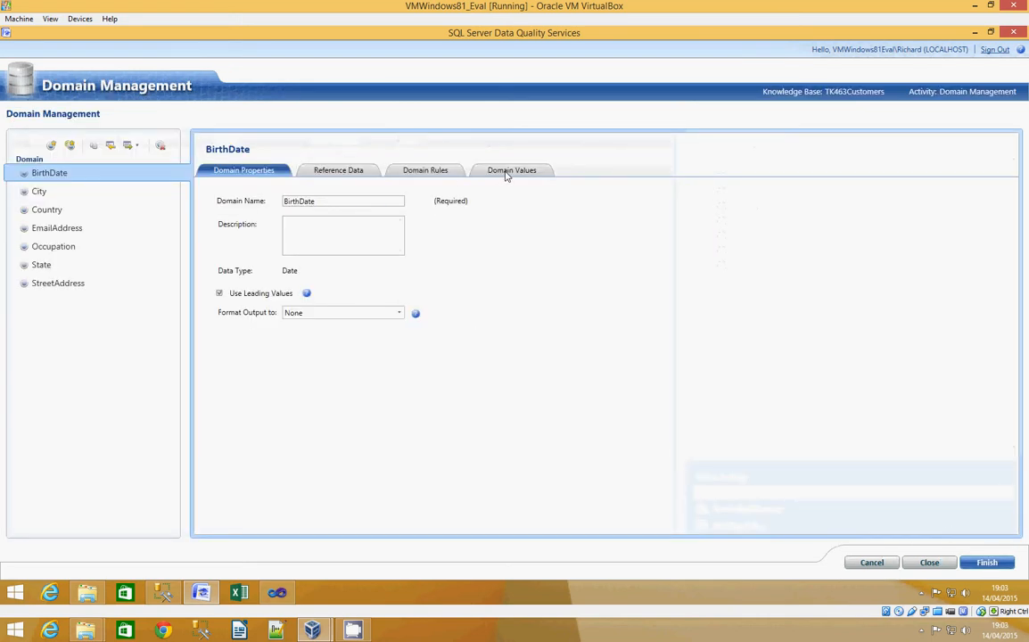
# - Examine the term-based relations of the StreetAddress domain and return to the Visual Studio data flow
pyautogui.click(50, 283)
pyautogui.click(638, 173)
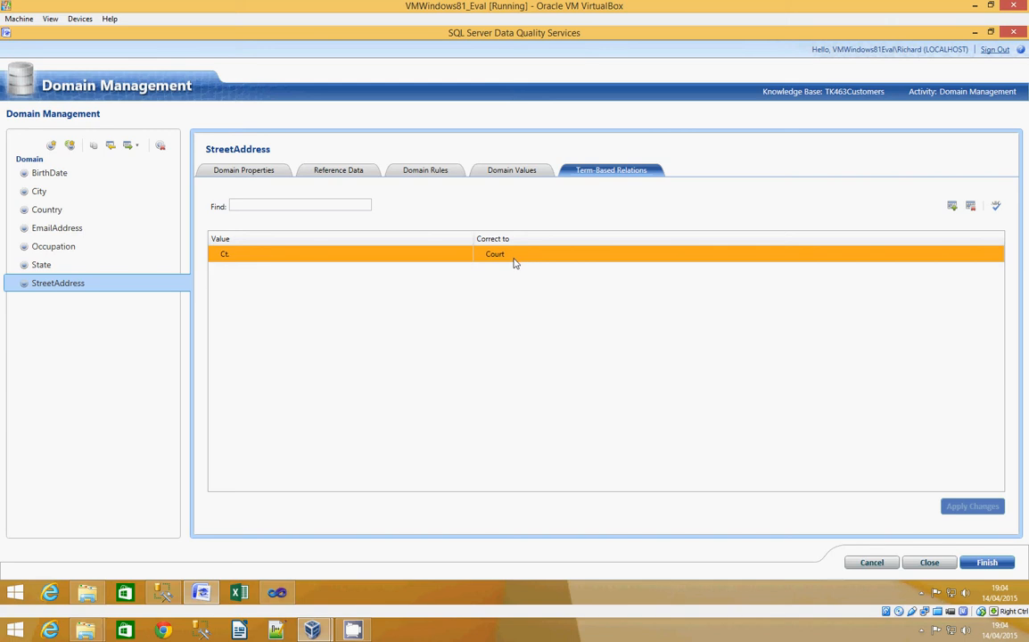
pyautogui.click(977, 33)
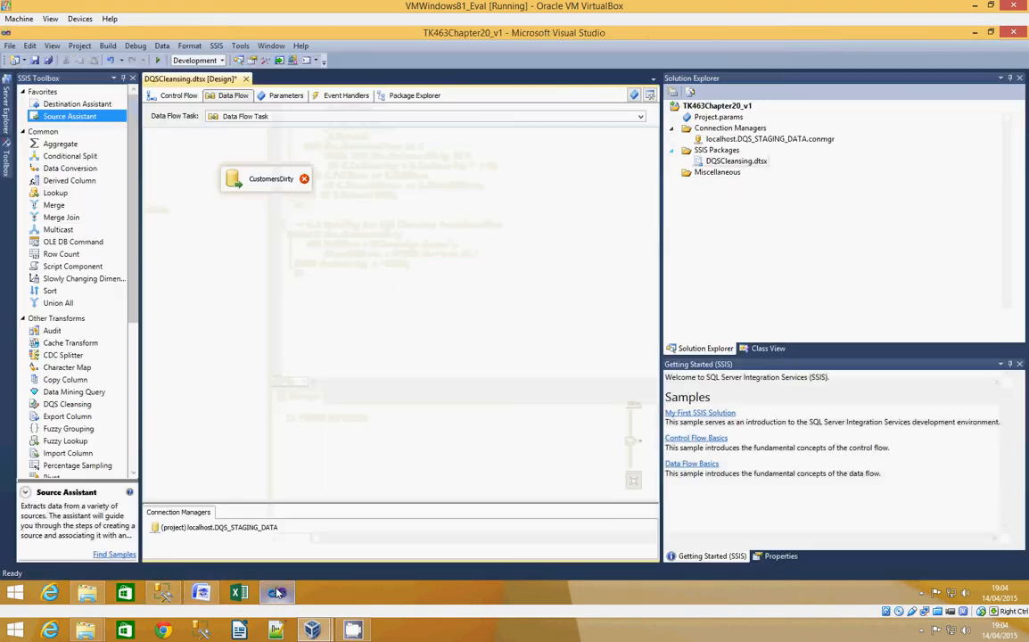
# - Set the CustomersDirty source to read the [dbo].[CustomersDirty] table, check its columns, and accept the configuration
pyautogui.doubleClick(233, 175)
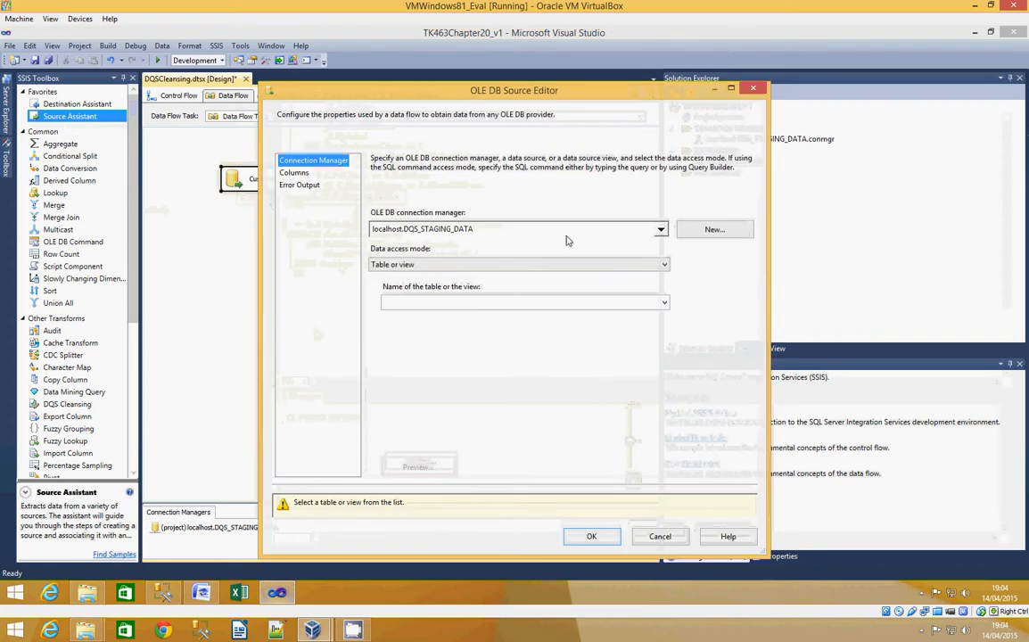
pyautogui.click(662, 266)
pyautogui.click(663, 267)
pyautogui.click(661, 299)
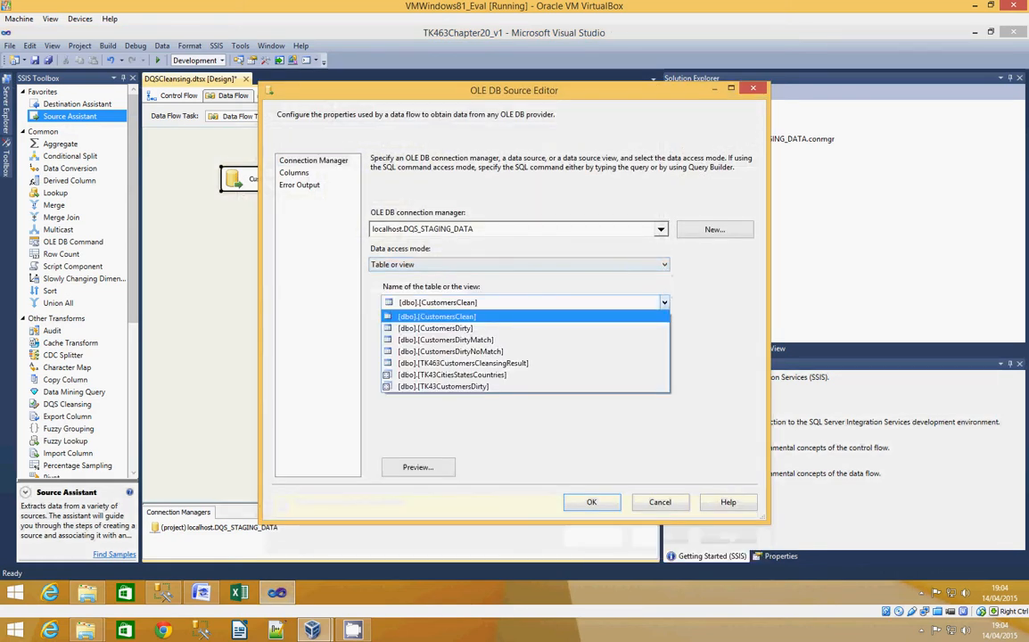
pyautogui.click(503, 329)
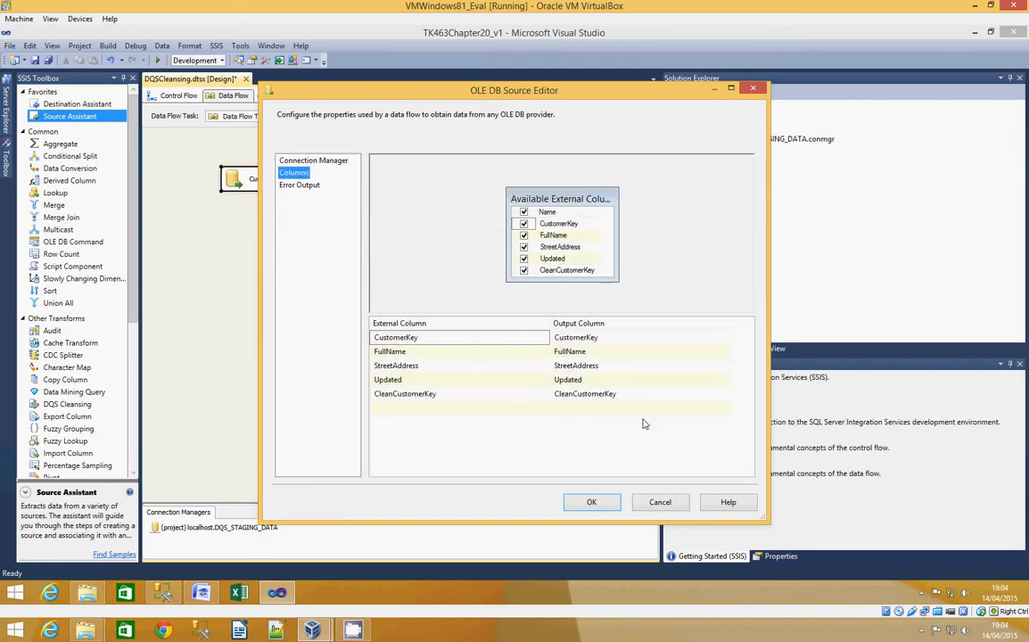
pyautogui.click(610, 506)
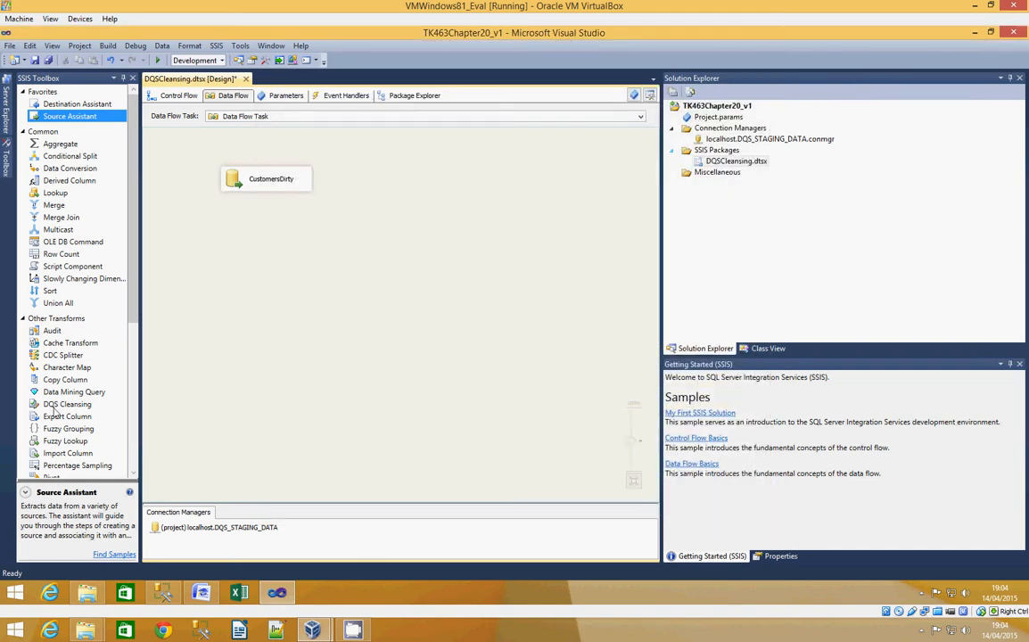
# - Add a DQS Cleansing transformation below CustomersDirty and connect the source's output to it
pyautogui.moveTo(62, 404); pyautogui.dragTo(234, 256)
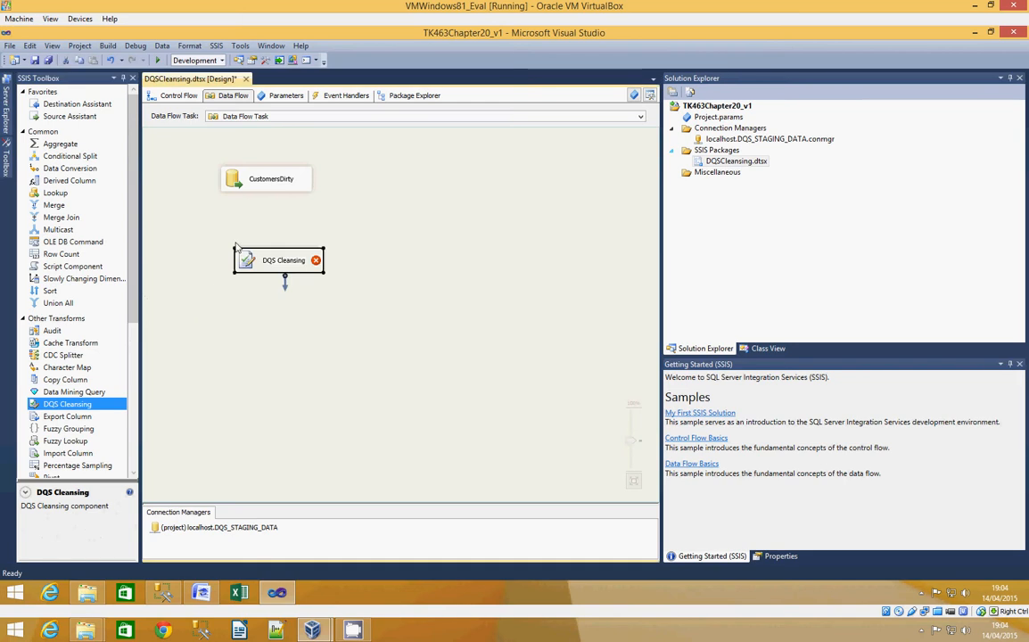
pyautogui.click(222, 175)
pyautogui.moveTo(272, 202); pyautogui.dragTo(277, 261)
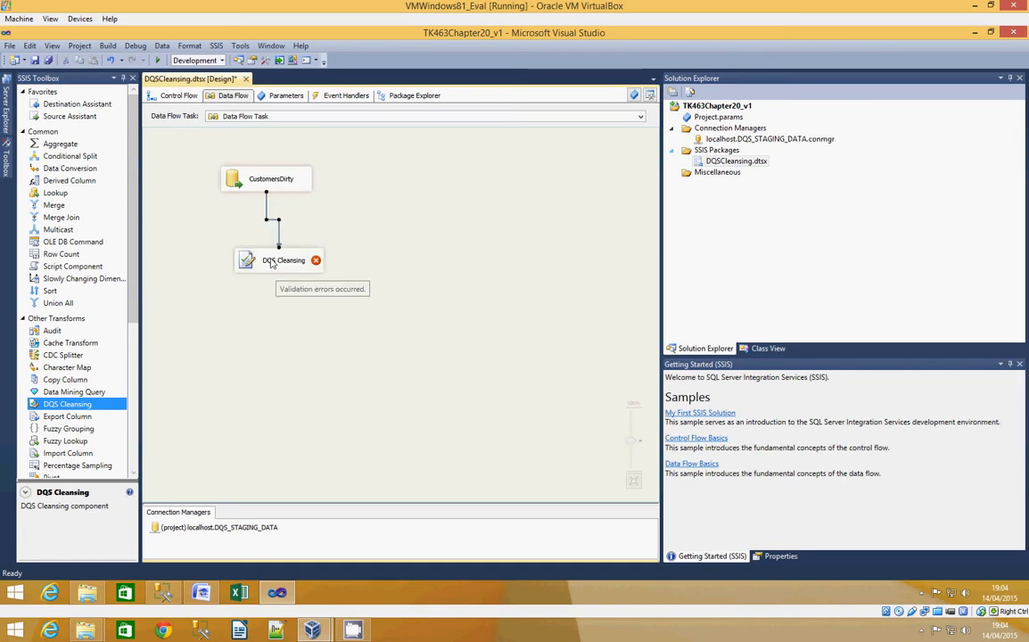
# - Rename the DQS Cleansing transformation to Cleanse Street Address
pyautogui.rightClick(273, 264)
pyautogui.click(334, 394)
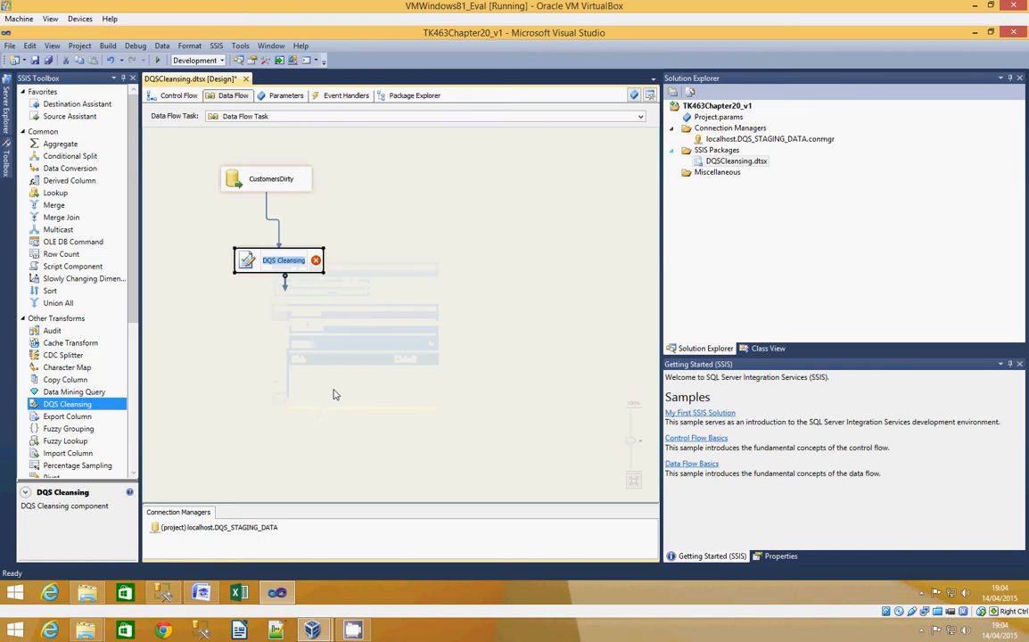
pyautogui.write('Cleanse')
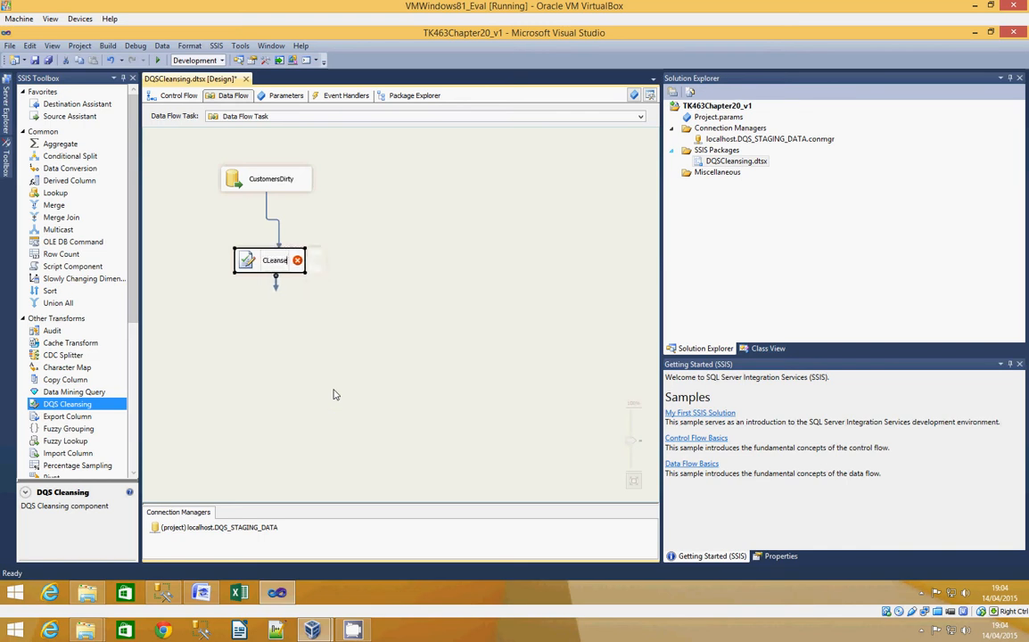
pyautogui.press('BackSpace')
pyautogui.press('BackSpace')
pyautogui.press('BackSpace')
pyautogui.press('BackSpace')
pyautogui.press('BackSpace')
pyautogui.press('BackSpace')
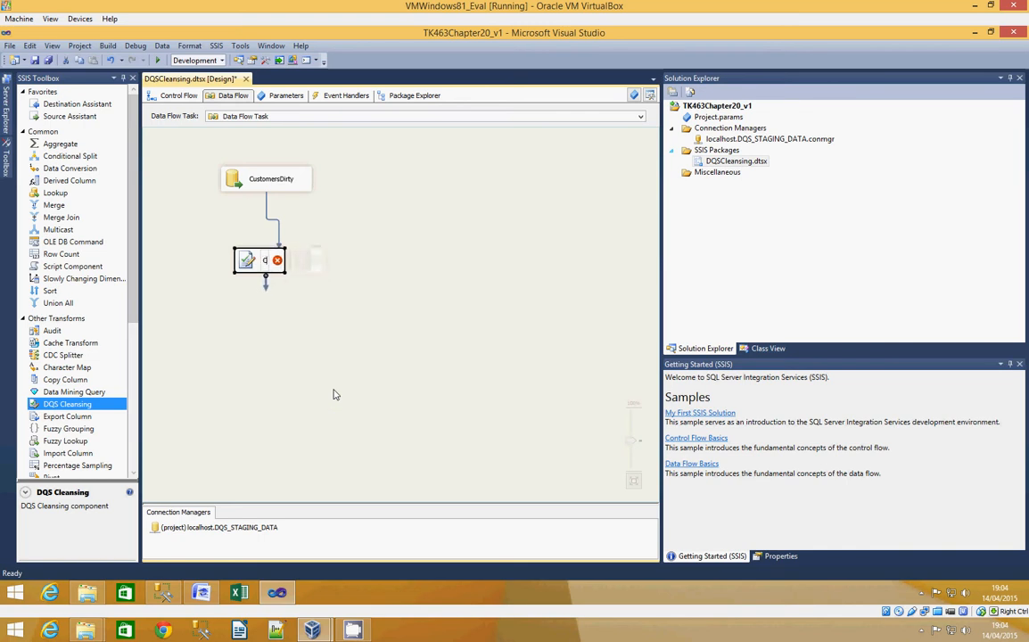
pyautogui.write('leanse Stre')
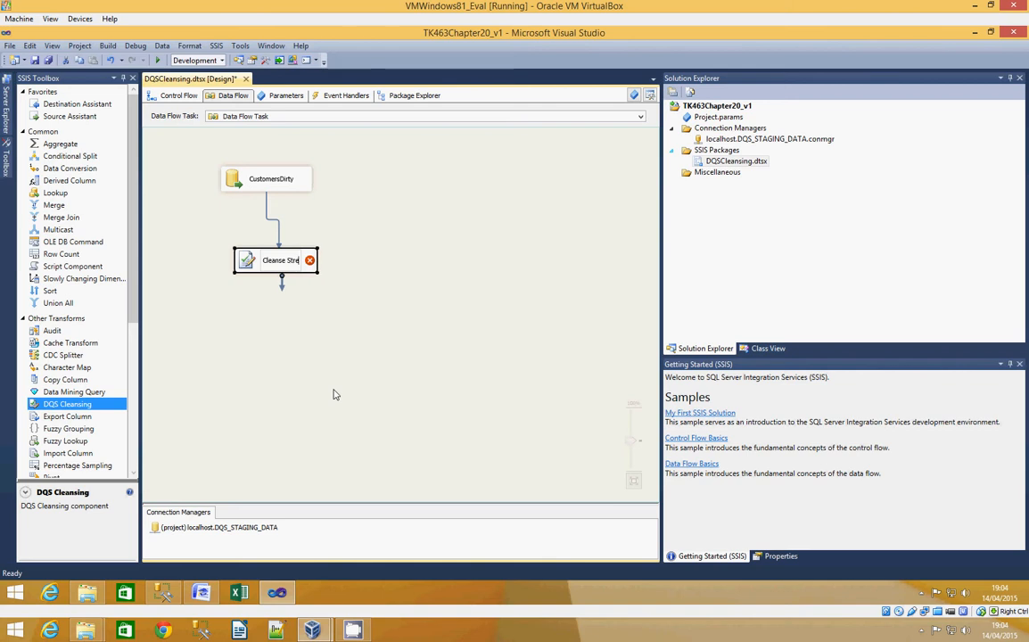
pyautogui.write('et Addres')
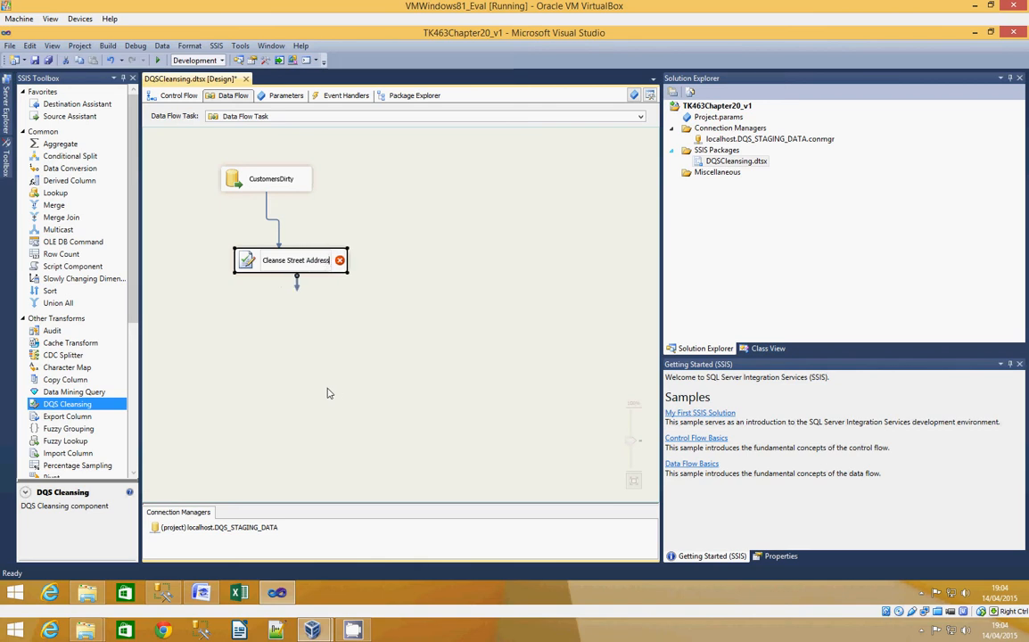
pyautogui.click(328, 392)
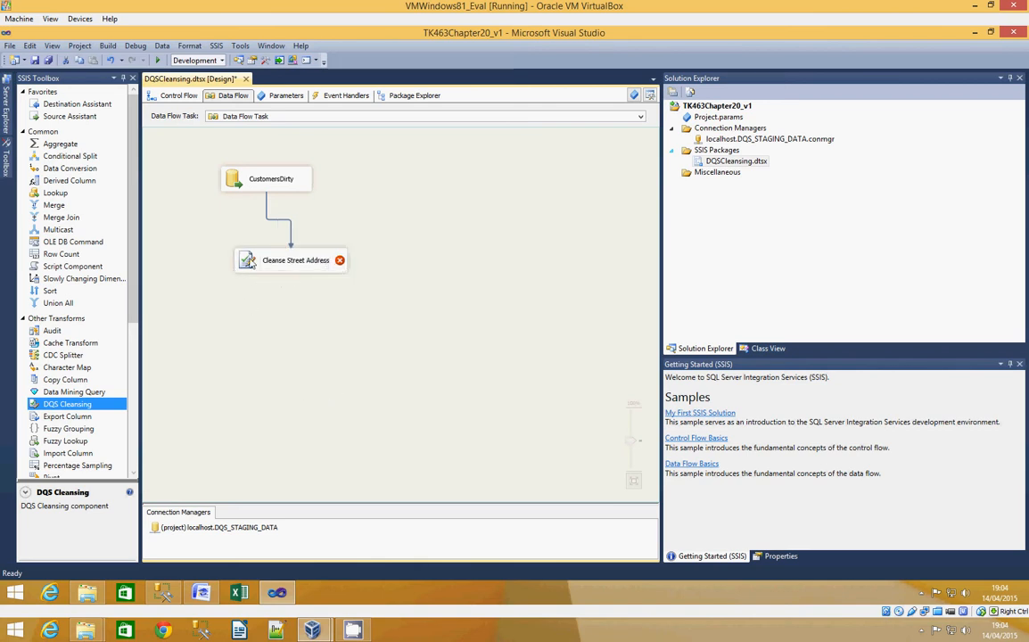
# - Create and test a DQS connection to localhost for Cleanse Street Address, and select the TK463Customers knowledge base
pyautogui.doubleClick(250, 260)
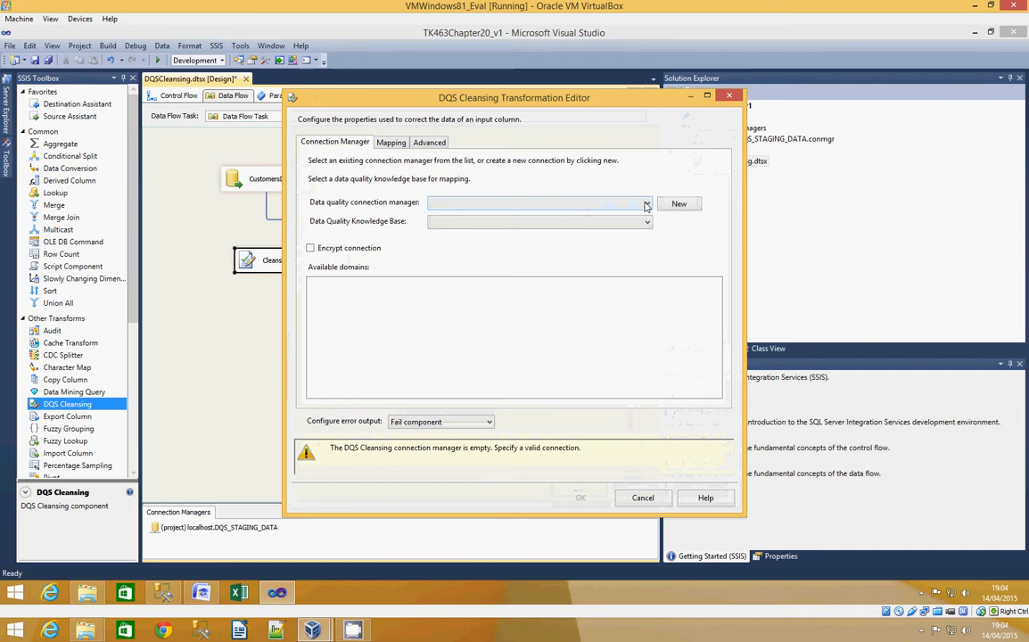
pyautogui.click(677, 204)
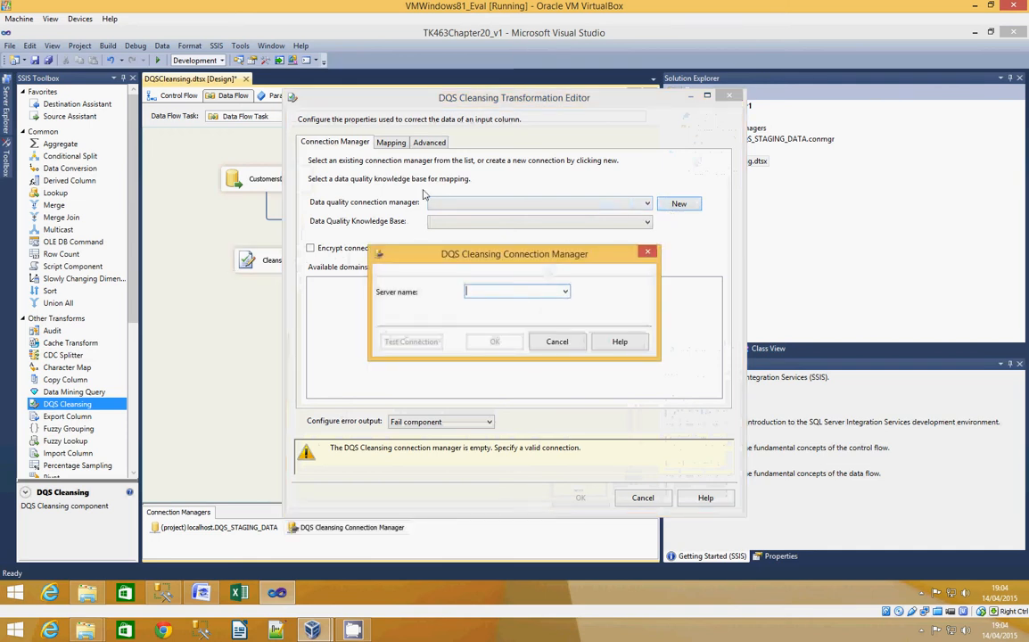
pyautogui.write('localhost')
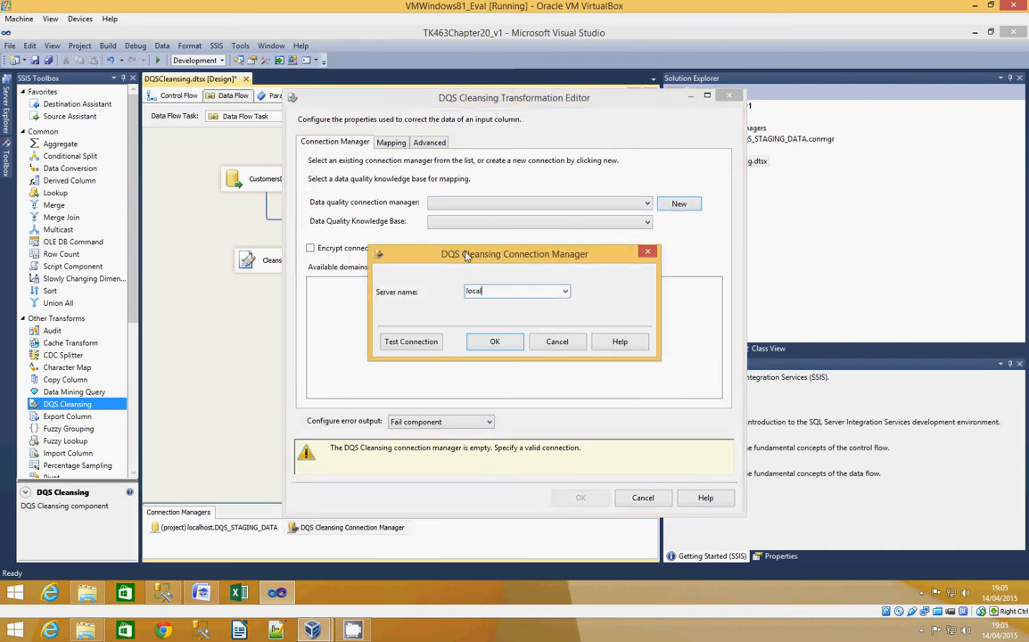
pyautogui.click(407, 341)
pyautogui.click(689, 330)
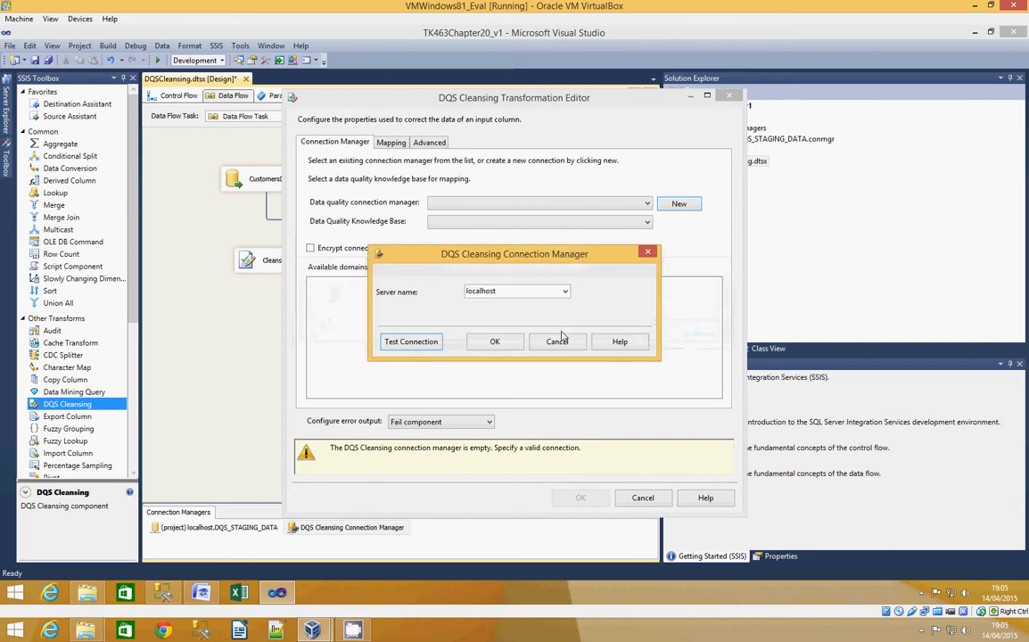
pyautogui.click(500, 343)
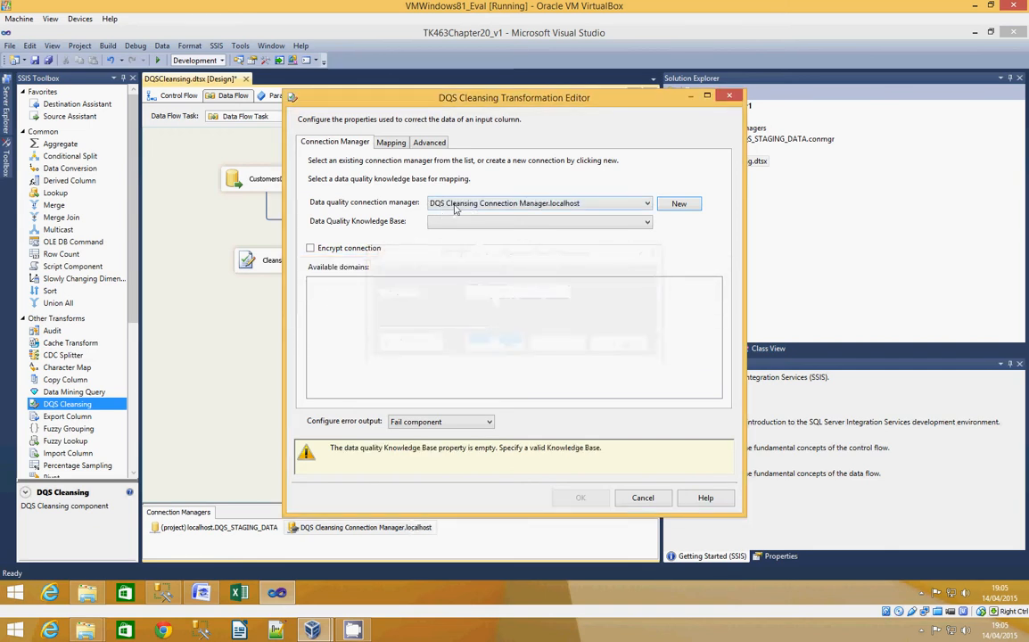
pyautogui.click(474, 223)
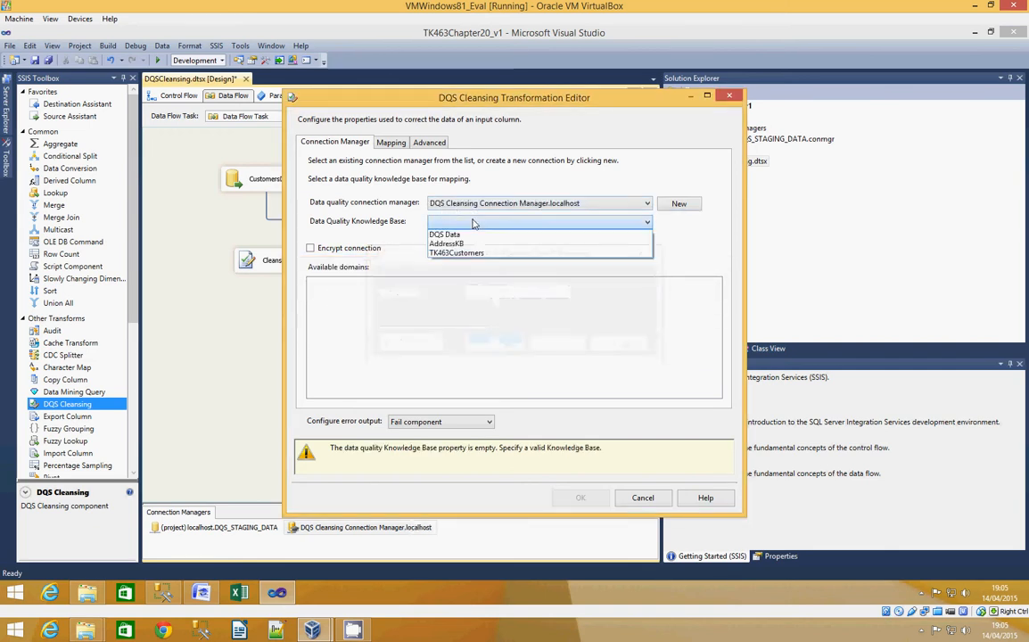
pyautogui.click(458, 253)
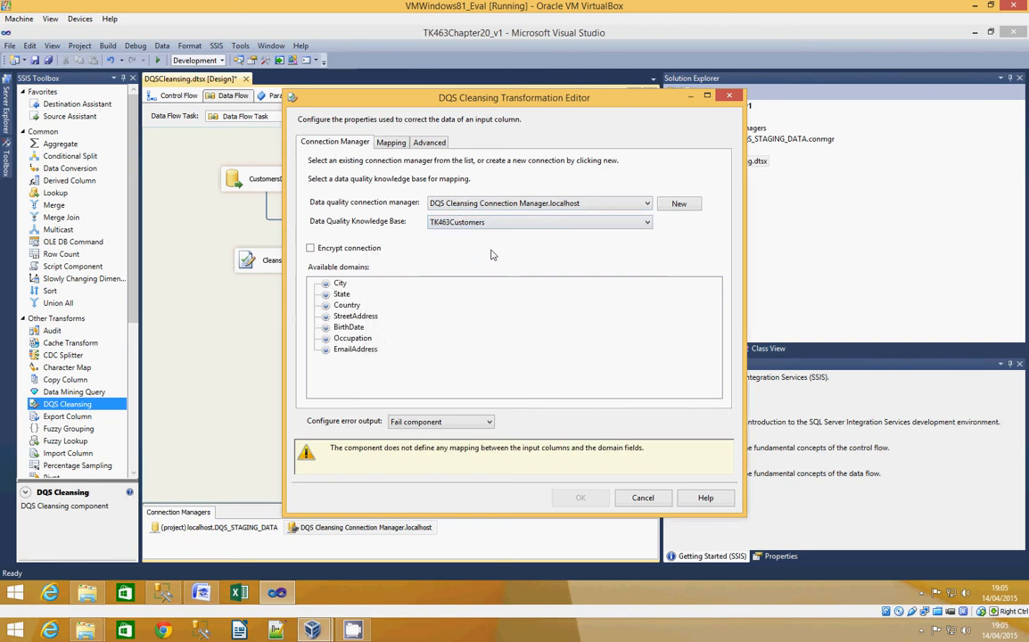
# - Map the StreetAddress input column to the StreetAddress domain in the DQS Cleansing transformation
pyautogui.click(202, 593)
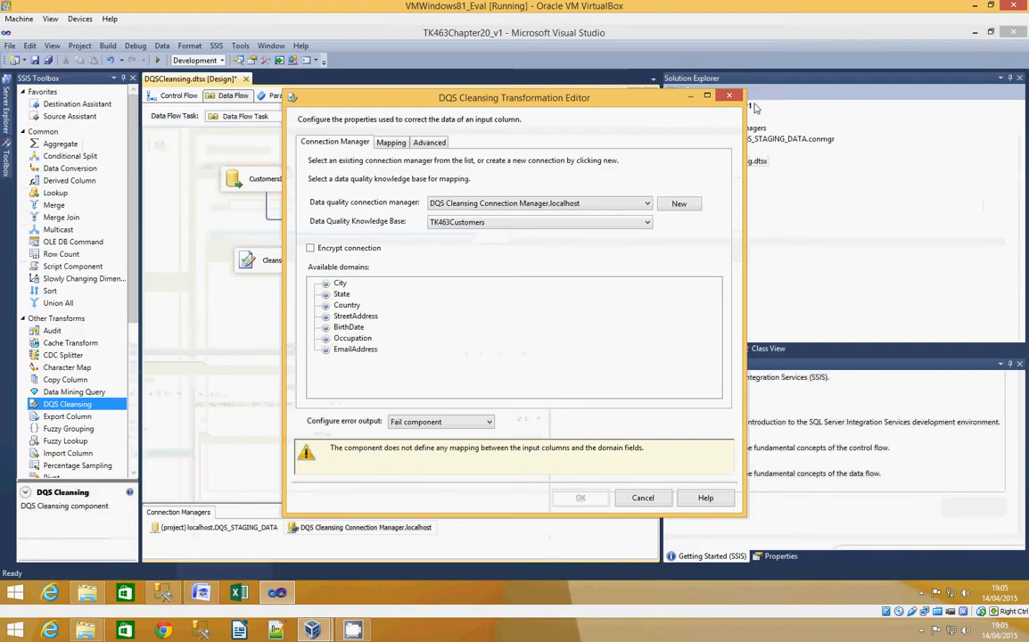
pyautogui.click(355, 316)
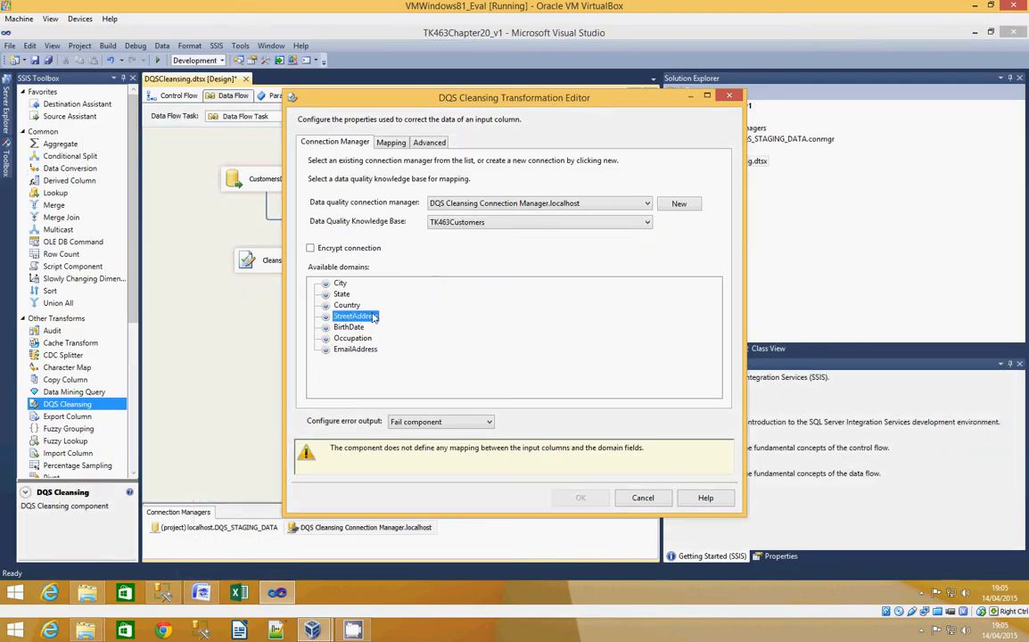
pyautogui.click(394, 144)
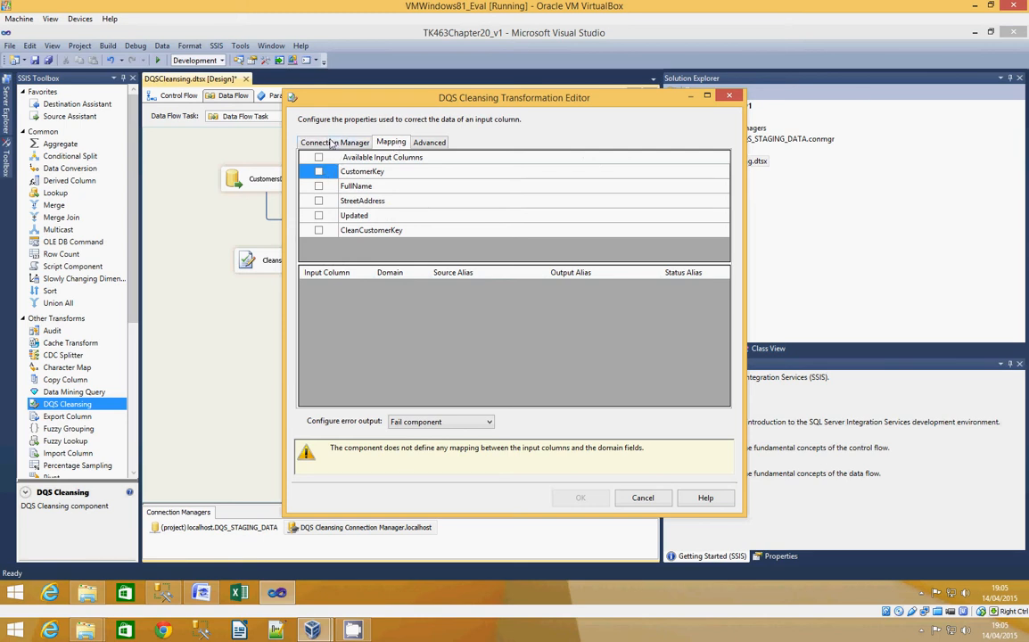
pyautogui.click(318, 200)
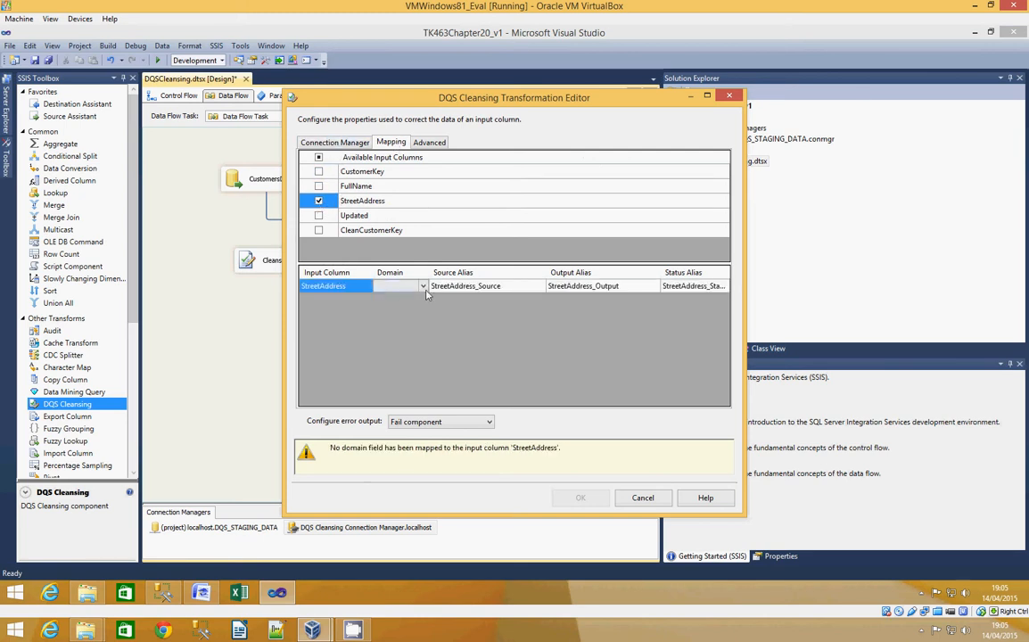
pyautogui.click(397, 285)
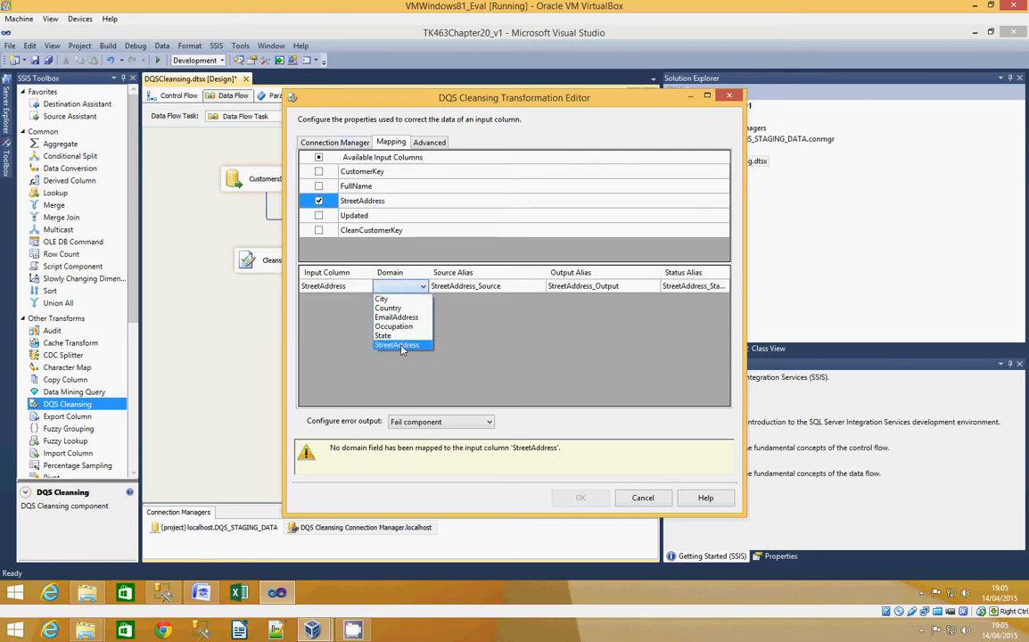
pyautogui.click(401, 345)
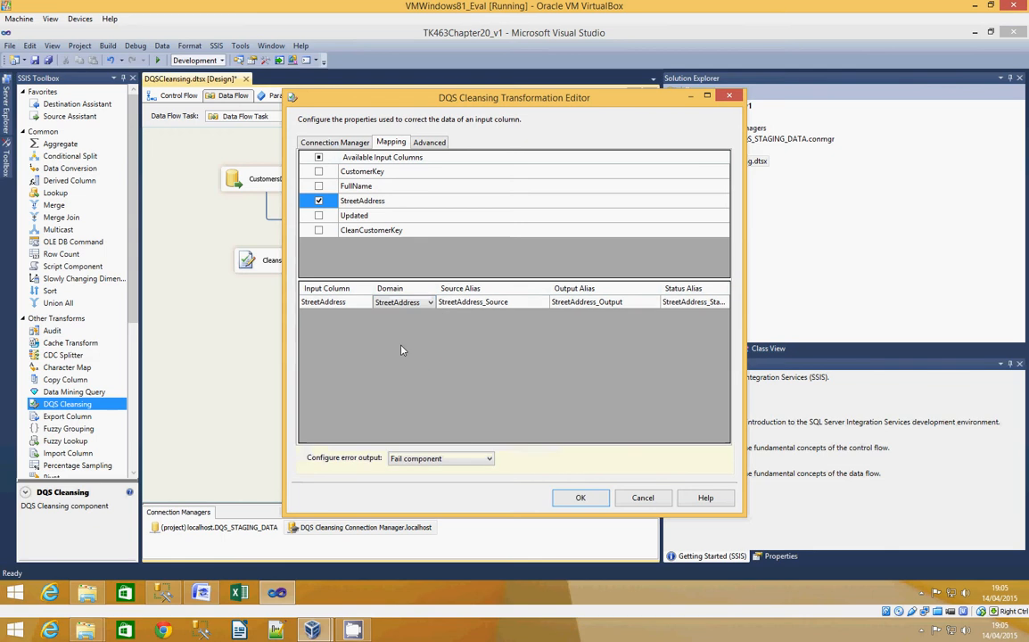
# - Set the StreetAddress mapping's output alias to StreetAddress, include the Confidence and Reason columns with standardized output, and accept the cleansing settings
pyautogui.click(630, 301)
pyautogui.moveTo(630, 302); pyautogui.dragTo(600, 301)
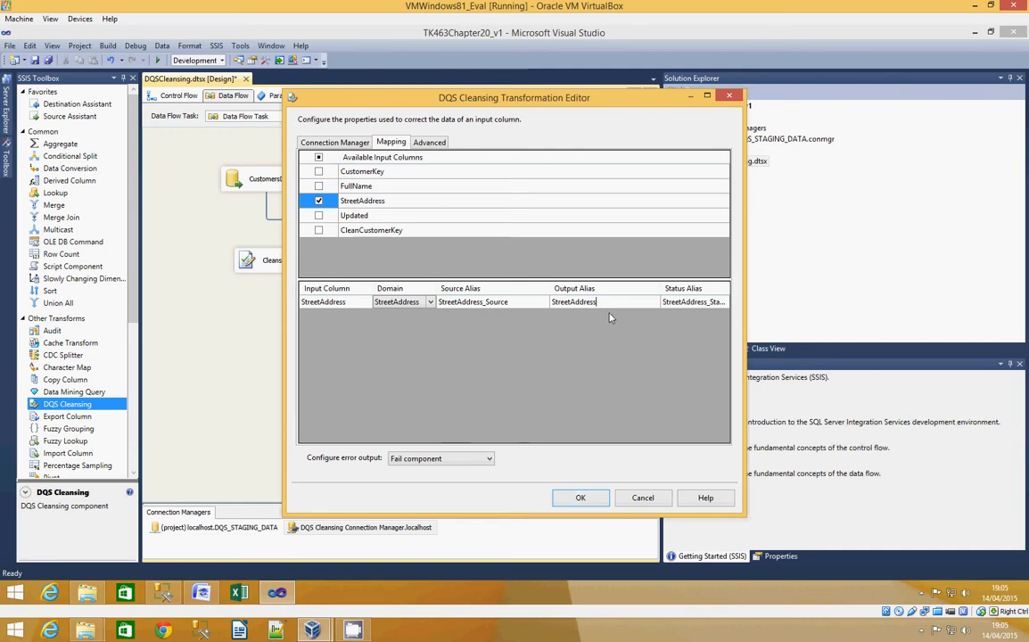
pyautogui.moveTo(744, 321); pyautogui.dragTo(897, 330)
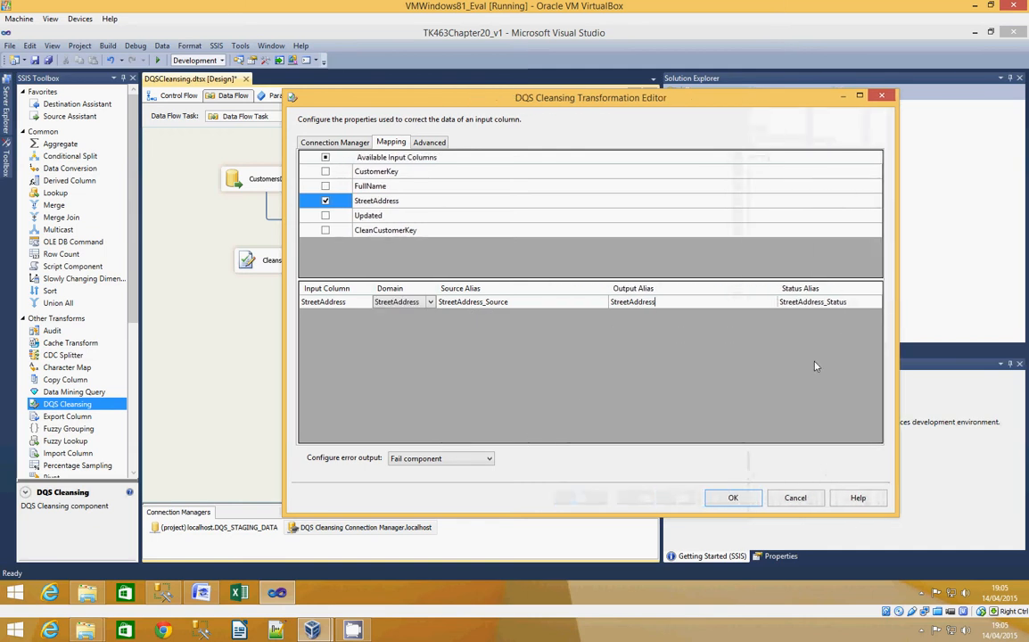
pyautogui.click(426, 142)
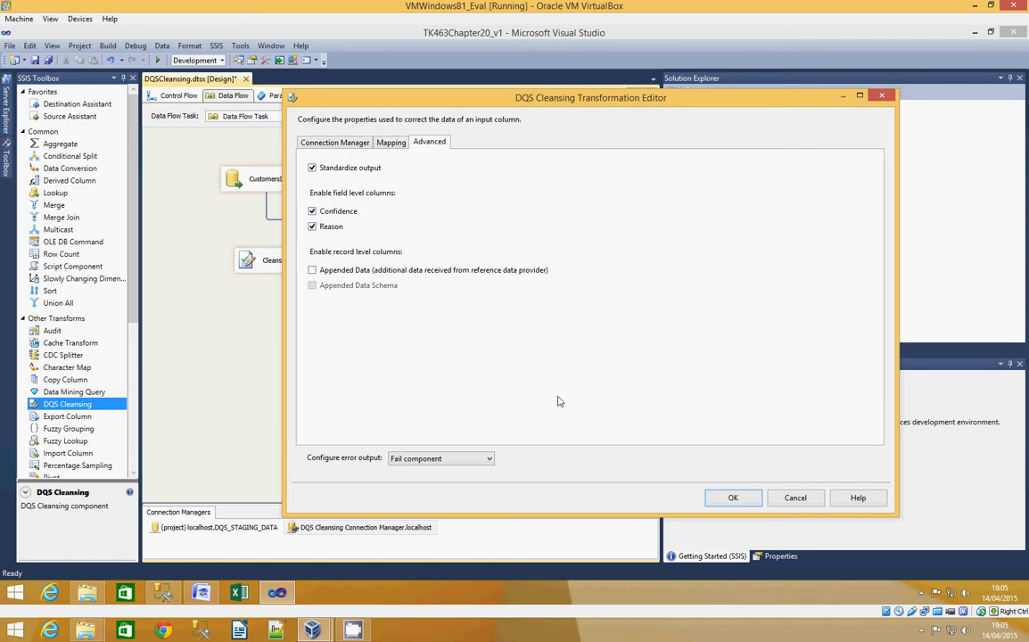
pyautogui.click(734, 498)
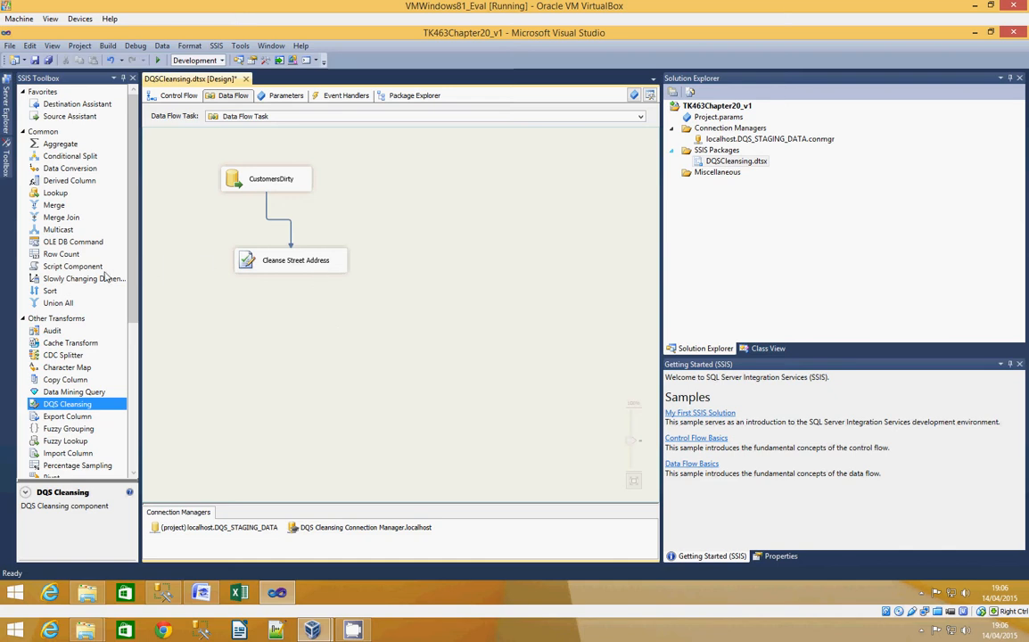
# - Add a Lookup named Exact Matches below Cleanse Street Address and connect the cleansing output to it
pyautogui.moveTo(56, 192); pyautogui.dragTo(262, 311)
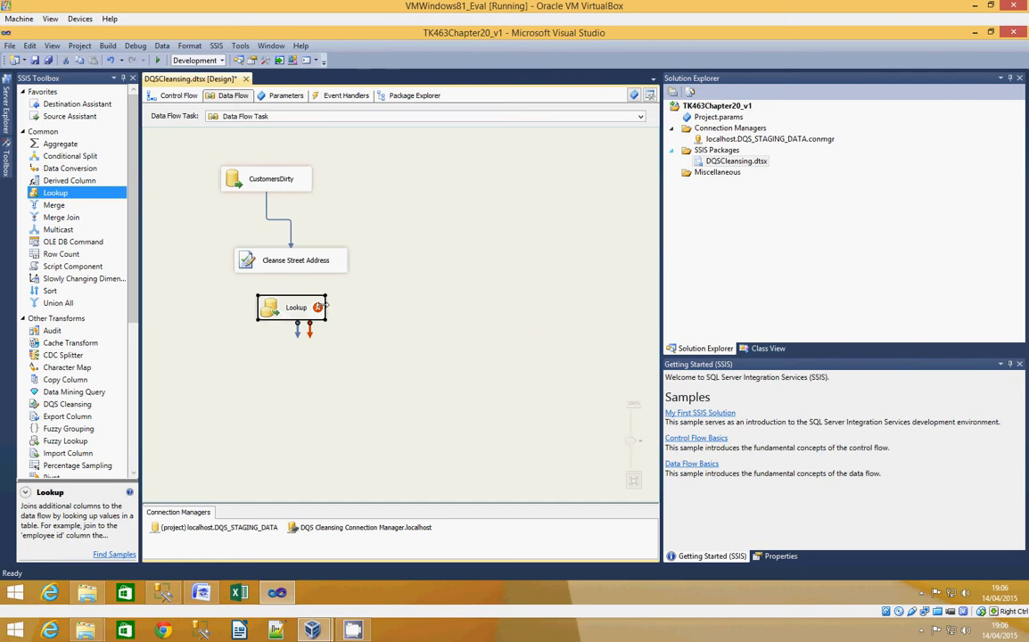
pyautogui.rightClick(315, 312)
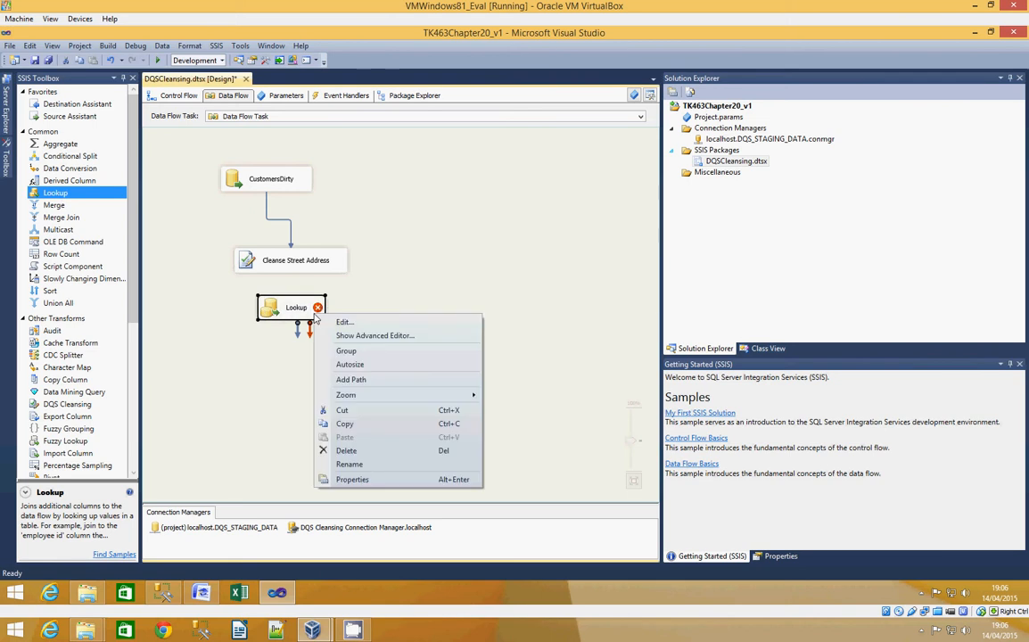
pyautogui.click(352, 463)
pyautogui.write('Exa')
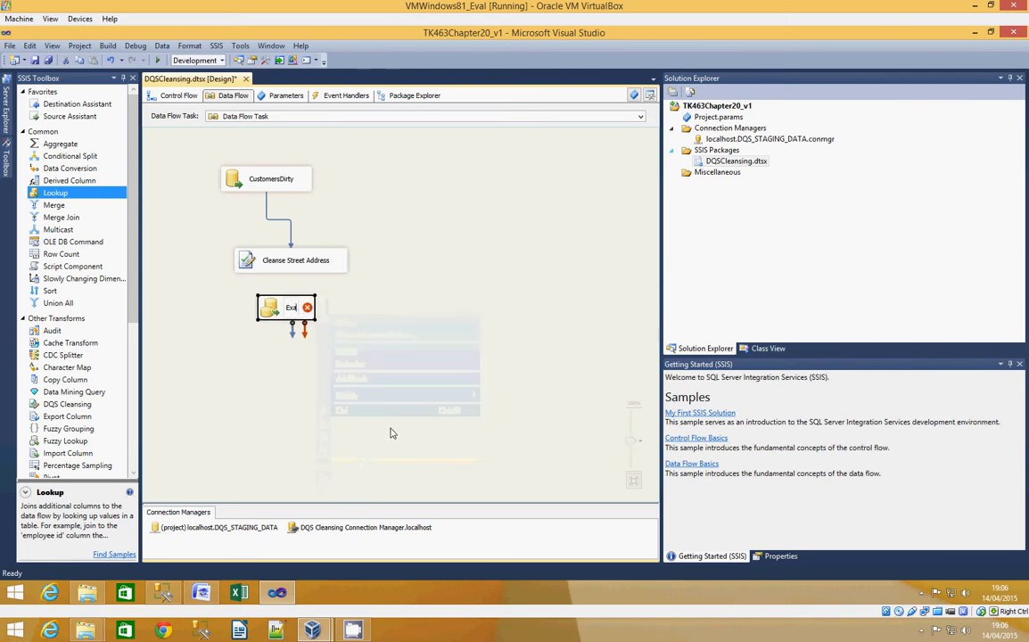
pyautogui.write('ct Matches')
pyautogui.press('Return')
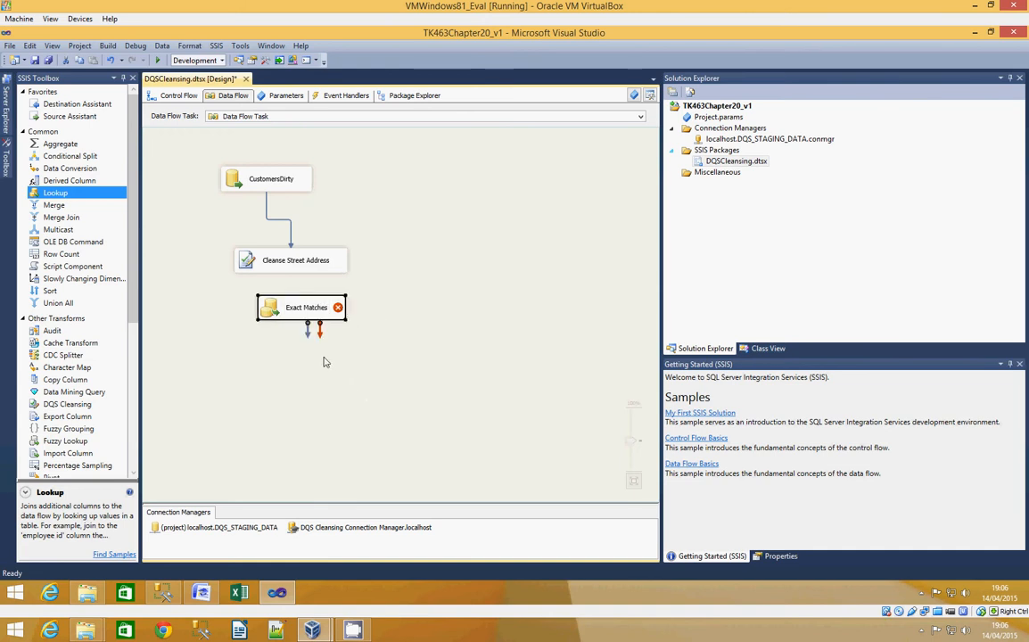
pyautogui.click(267, 260)
pyautogui.moveTo(297, 282); pyautogui.dragTo(266, 314)
# - Set the Exact Matches lookup to reference the [dbo].[CustomersClean] table through the localhost.DQS_STAGING_DATA connection
pyautogui.doubleClick(270, 314)
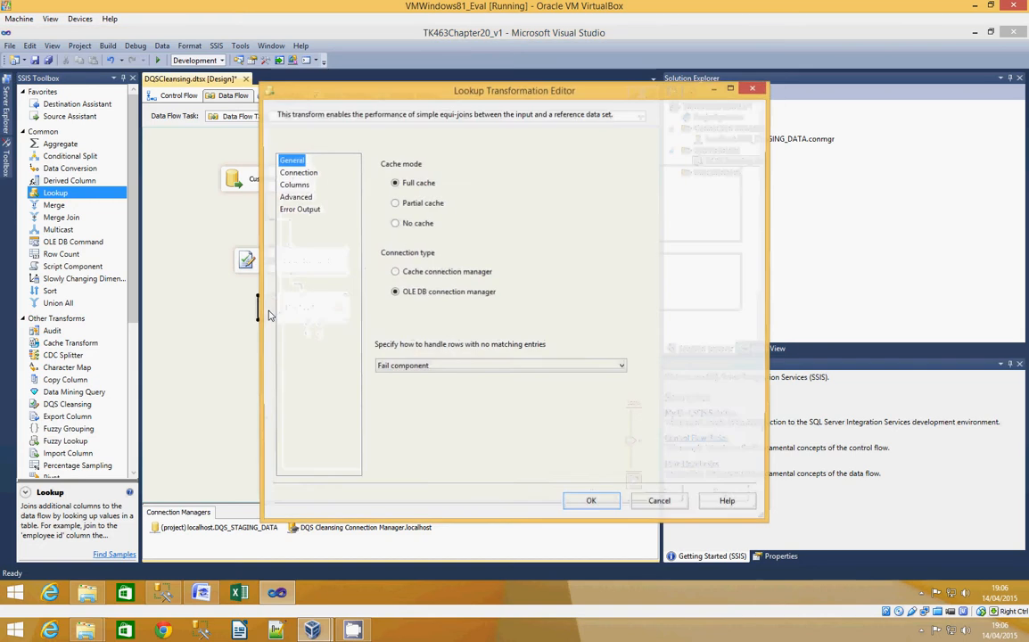
pyautogui.click(308, 174)
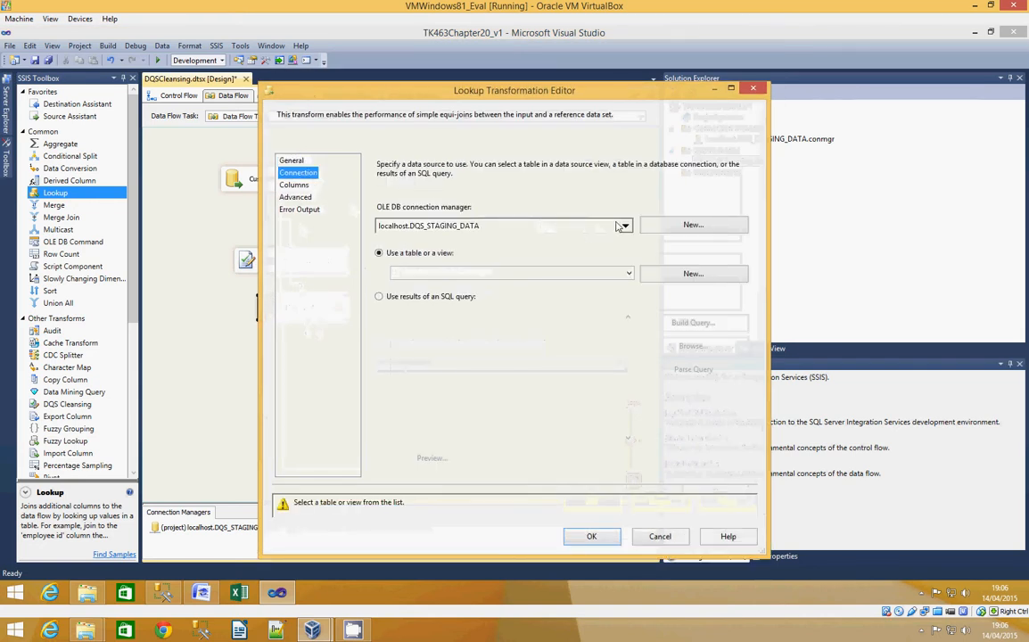
pyautogui.click(629, 273)
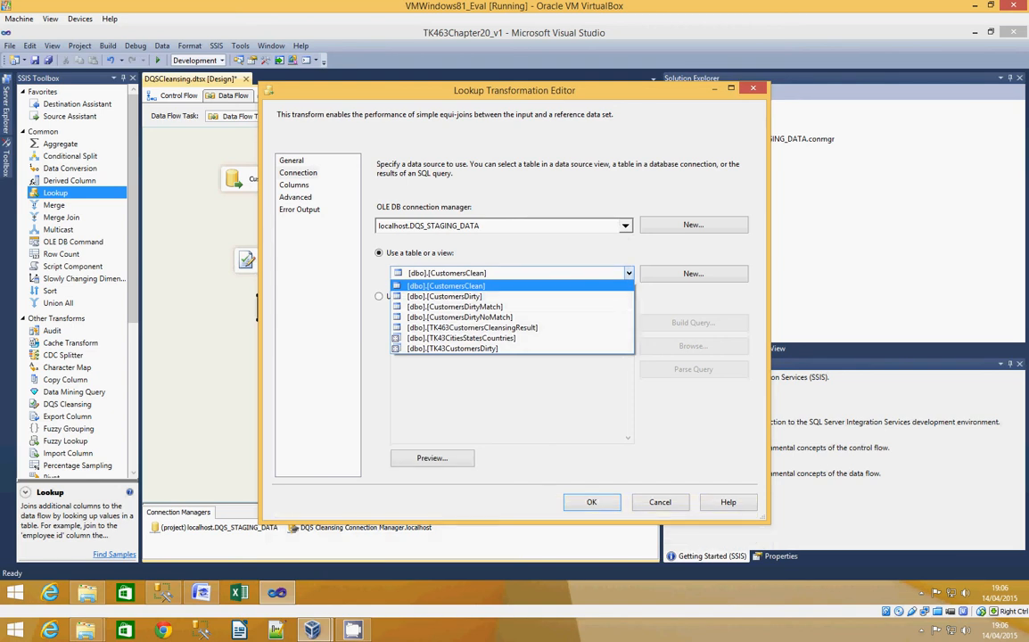
pyautogui.click(484, 287)
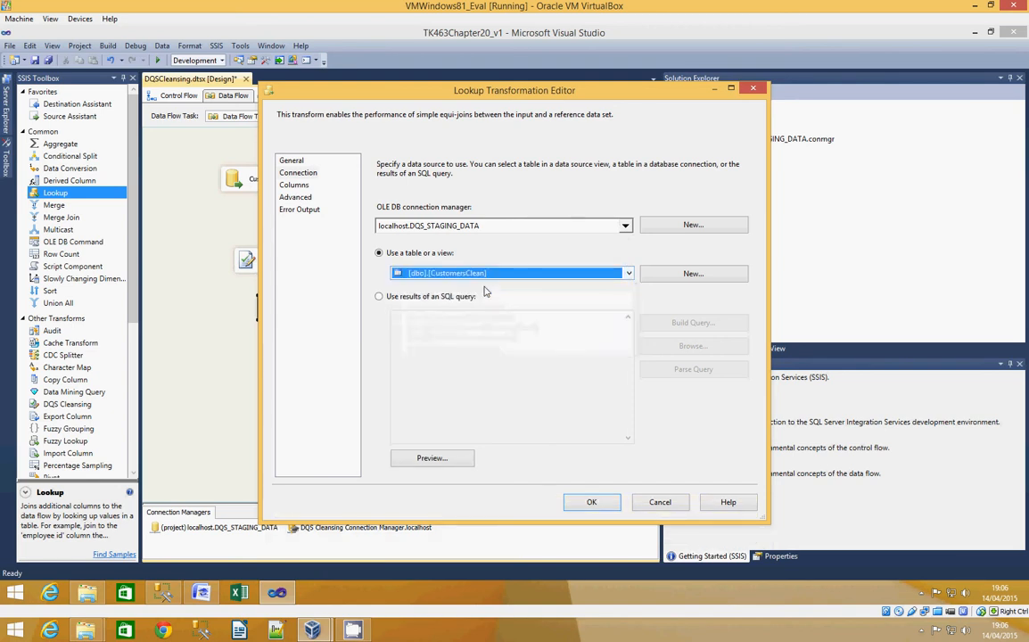
# - Map the input columns FullName and StreetAddress to the lookup columns of the same names
pyautogui.click(296, 185)
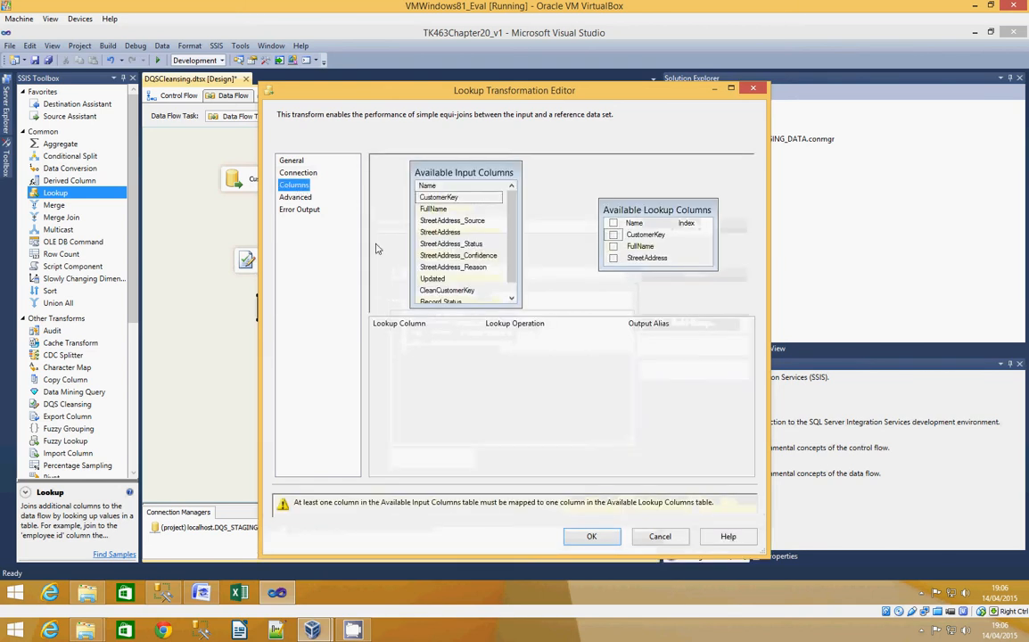
pyautogui.click(465, 209)
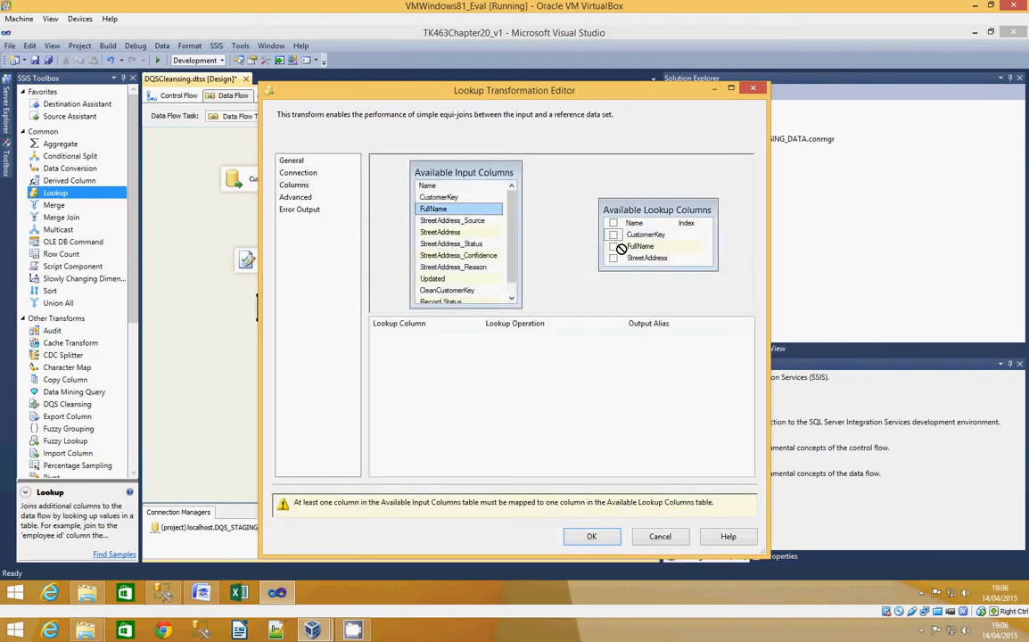
pyautogui.moveTo(460, 208); pyautogui.dragTo(640, 246)
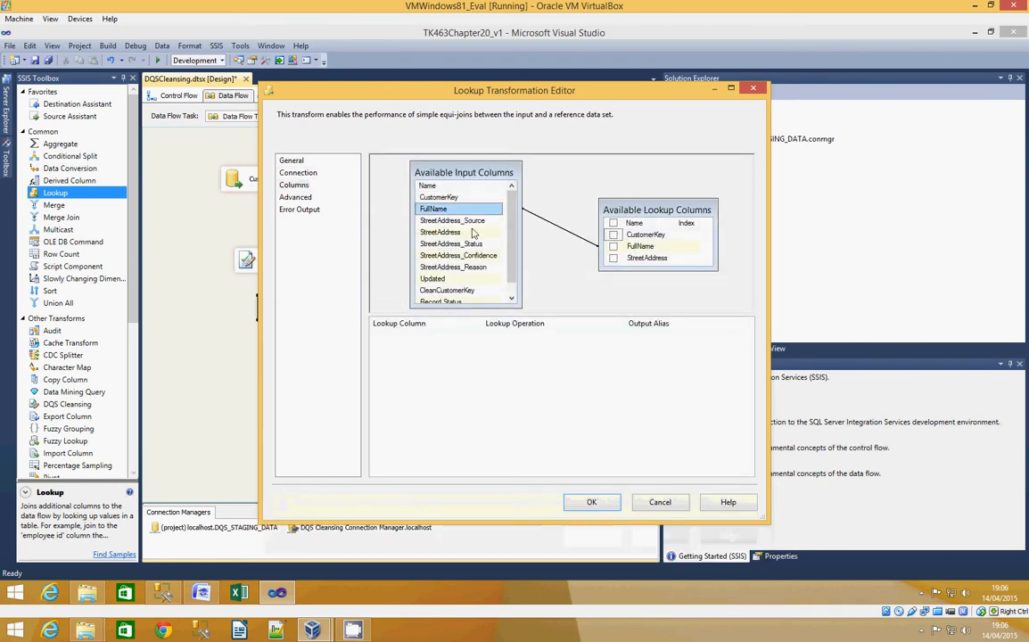
pyautogui.moveTo(457, 234); pyautogui.dragTo(645, 258)
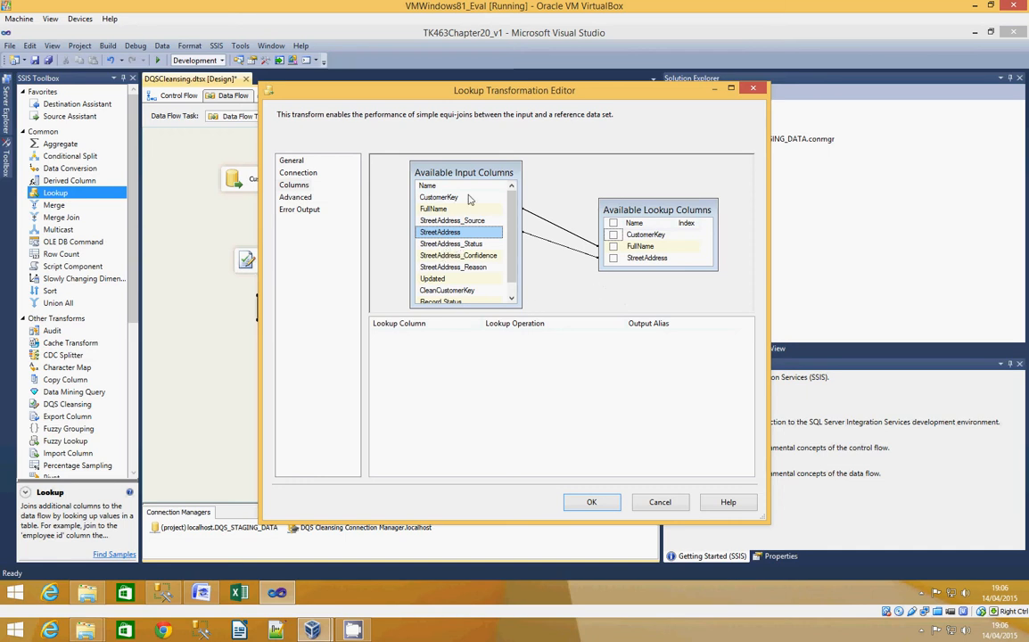
# - Return the lookup's CustomerKey column as a replacement for CleanCustomerKey, with the output alias CleanCustomerKey
pyautogui.click(614, 235)
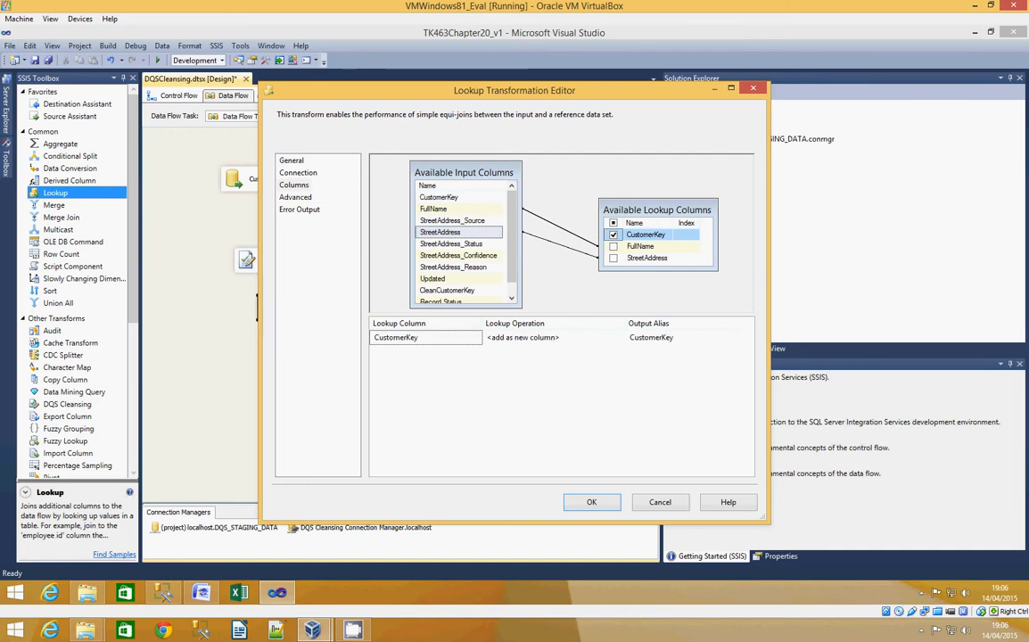
pyautogui.click(534, 337)
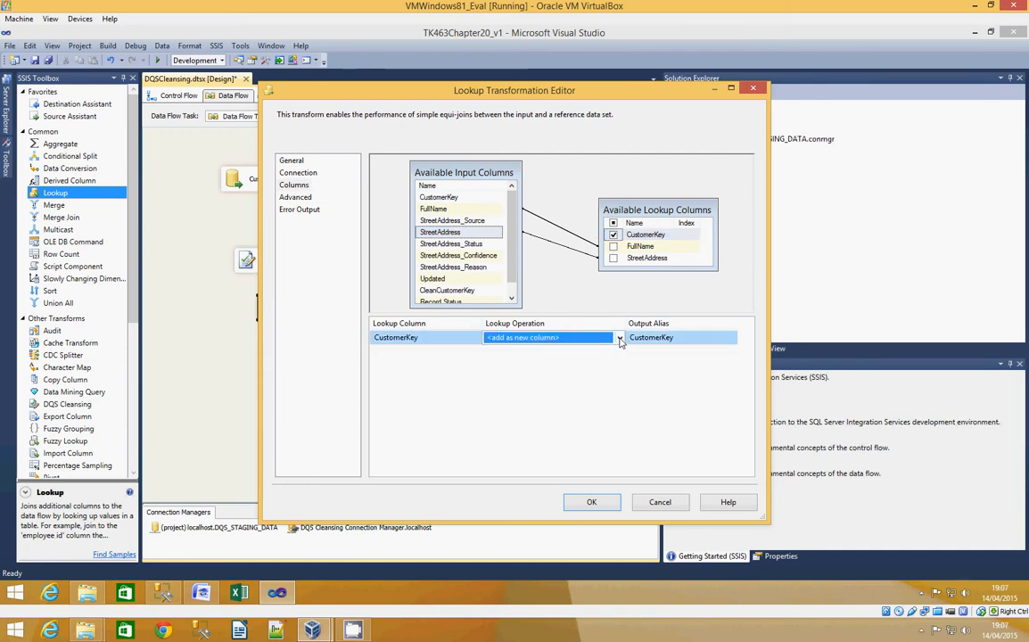
pyautogui.click(543, 337)
pyautogui.click(563, 383)
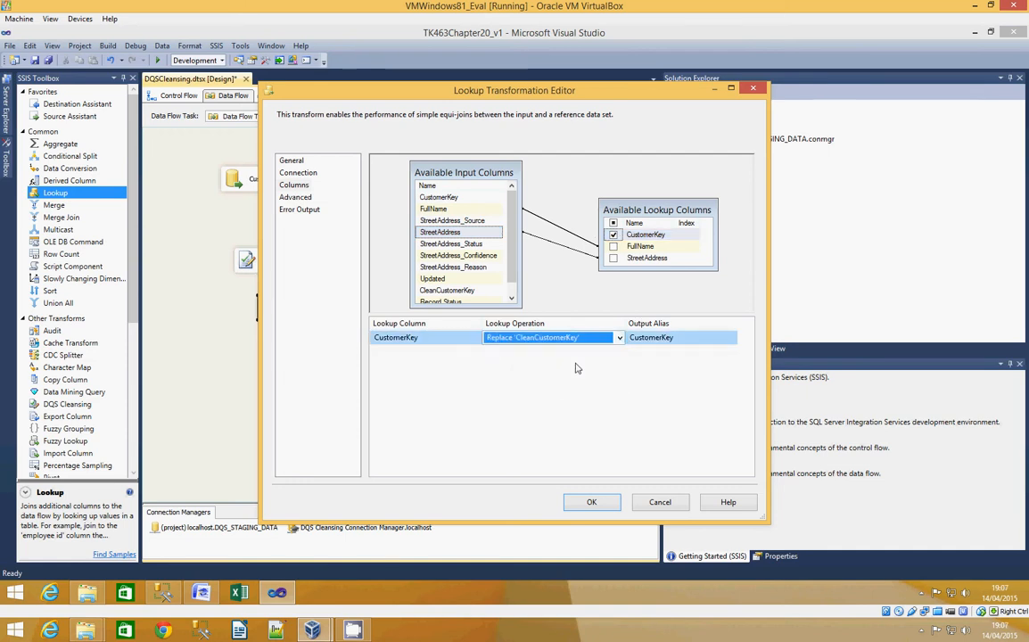
pyautogui.click(632, 337)
pyautogui.write('Clean')
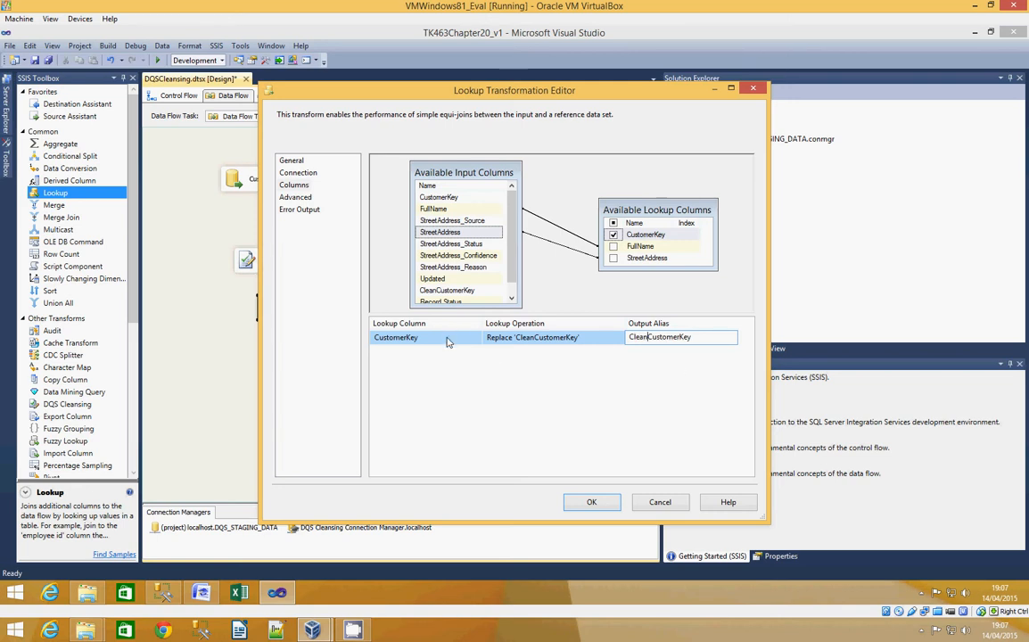
# - Set the lookup to redirect rows with no matching entries to the no match output, and accept the configuration
pyautogui.click(301, 173)
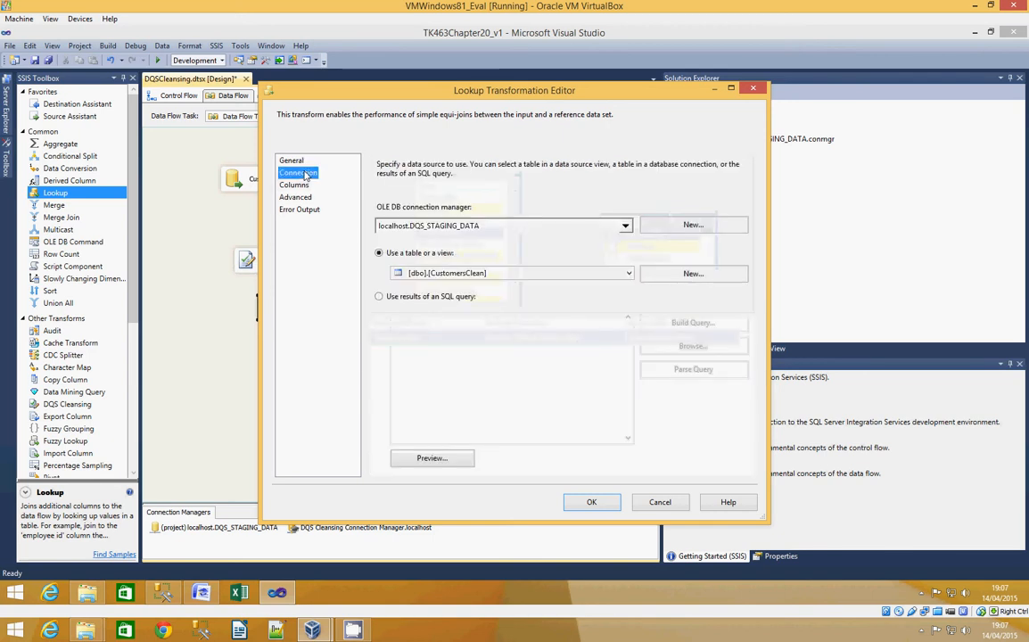
pyautogui.click(285, 161)
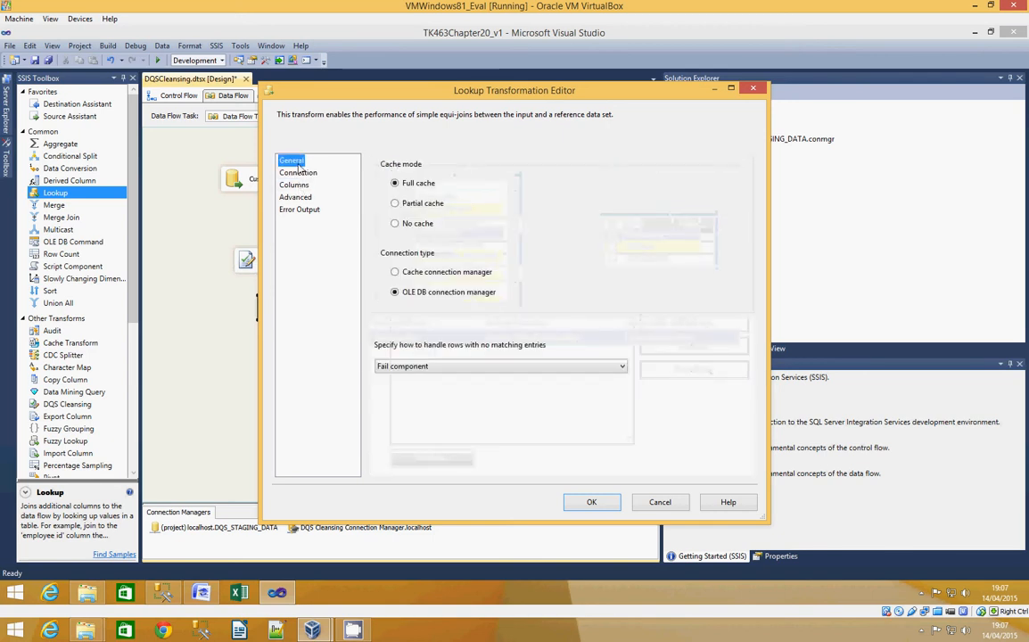
pyautogui.click(479, 366)
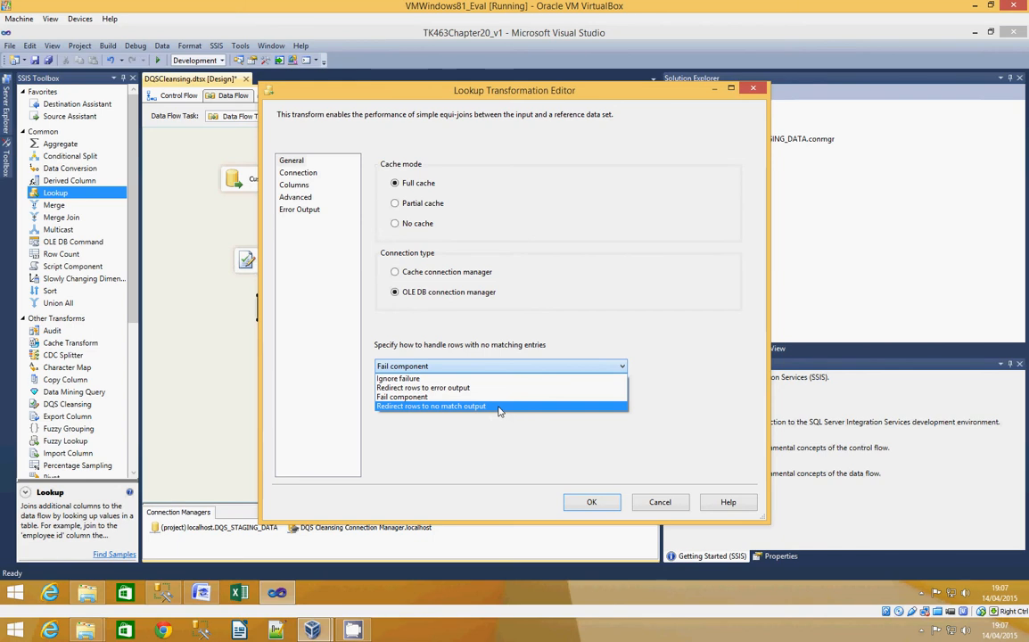
pyautogui.click(499, 407)
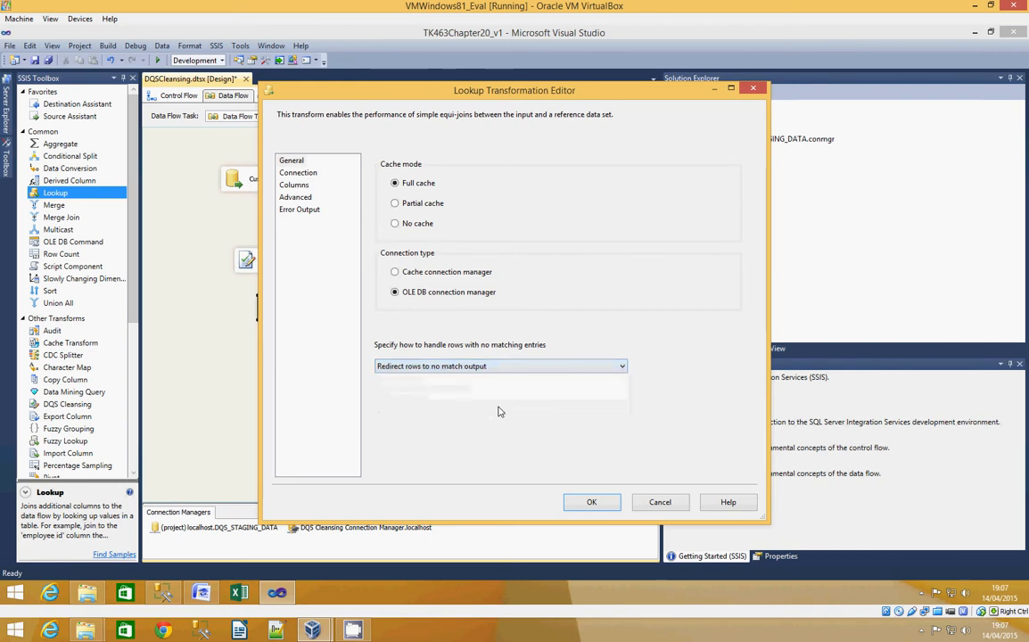
pyautogui.click(587, 502)
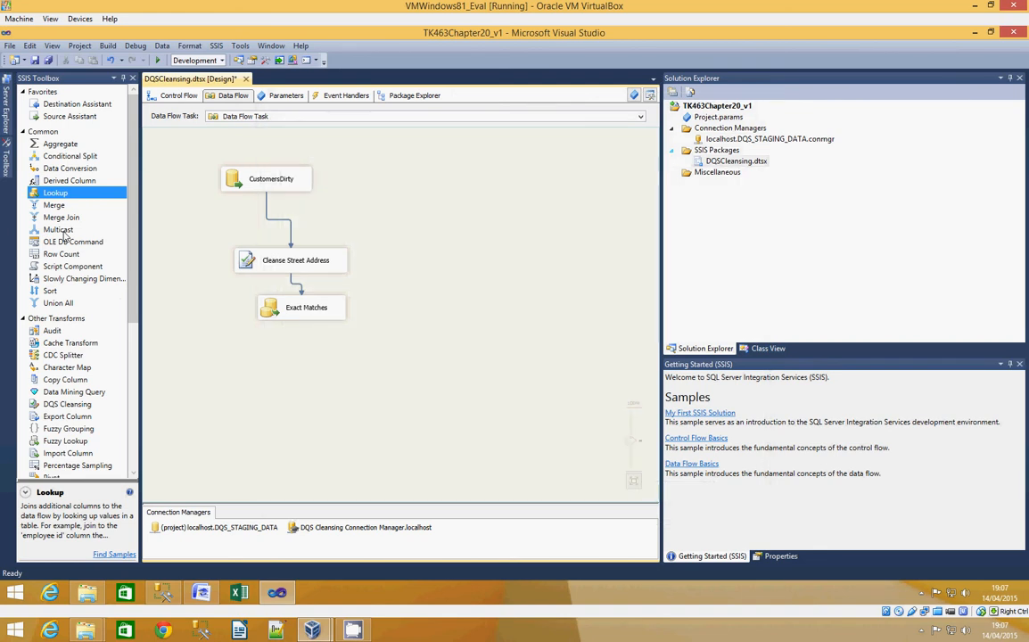
# - Add a Multicast transformation below Exact Matches and connect the Lookup Match Output to it
pyautogui.moveTo(65, 234); pyautogui.dragTo(259, 374)
pyautogui.click(272, 307)
pyautogui.moveTo(307, 329); pyautogui.dragTo(257, 377)
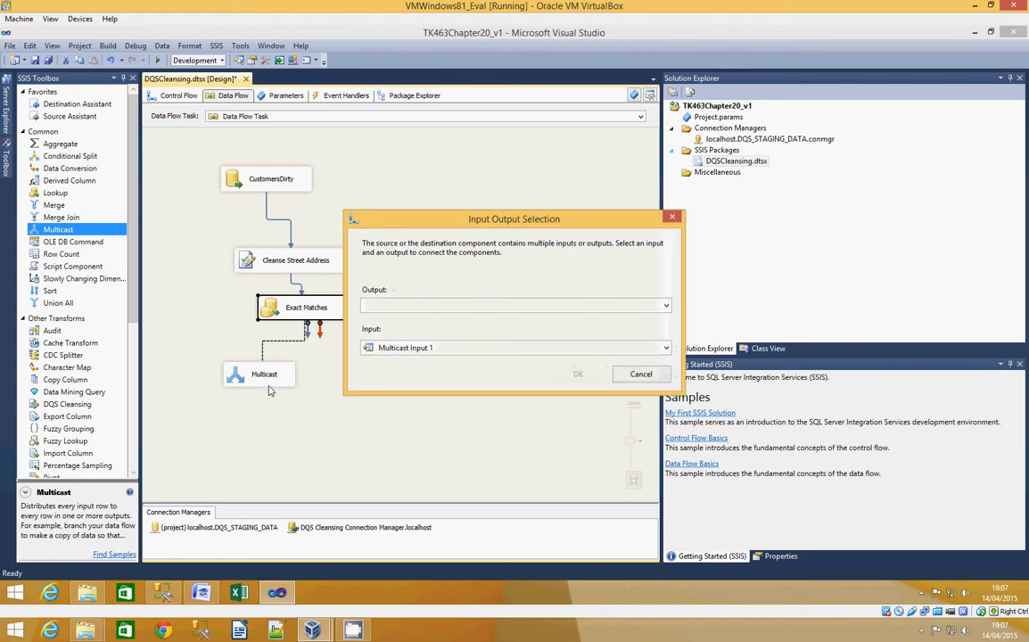
pyautogui.click(666, 306)
pyautogui.click(415, 319)
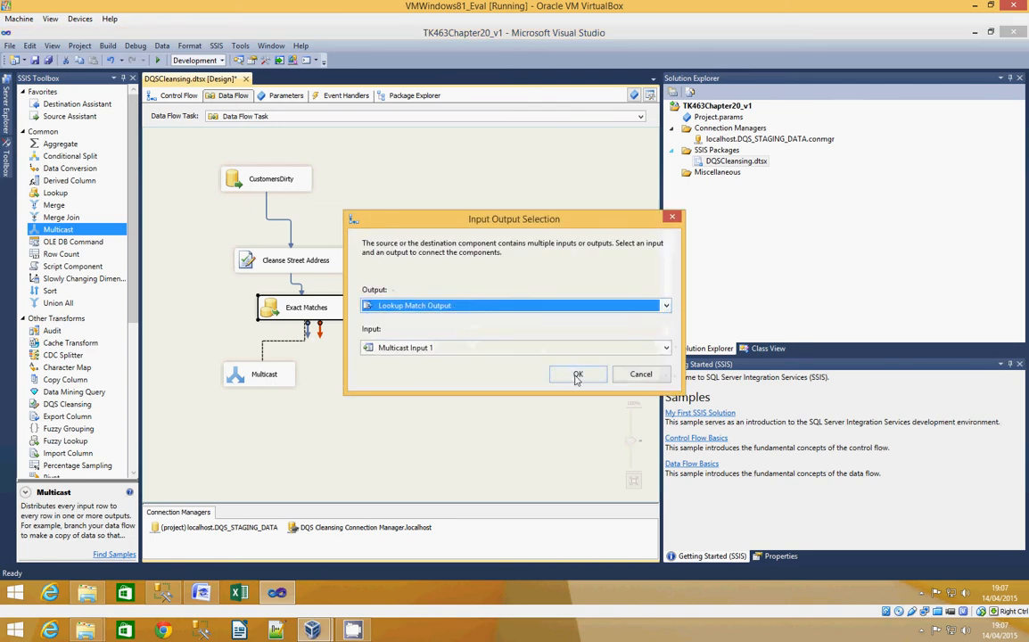
pyautogui.click(578, 374)
# - Rename the Multicast transformation to Match
pyautogui.rightClick(265, 372)
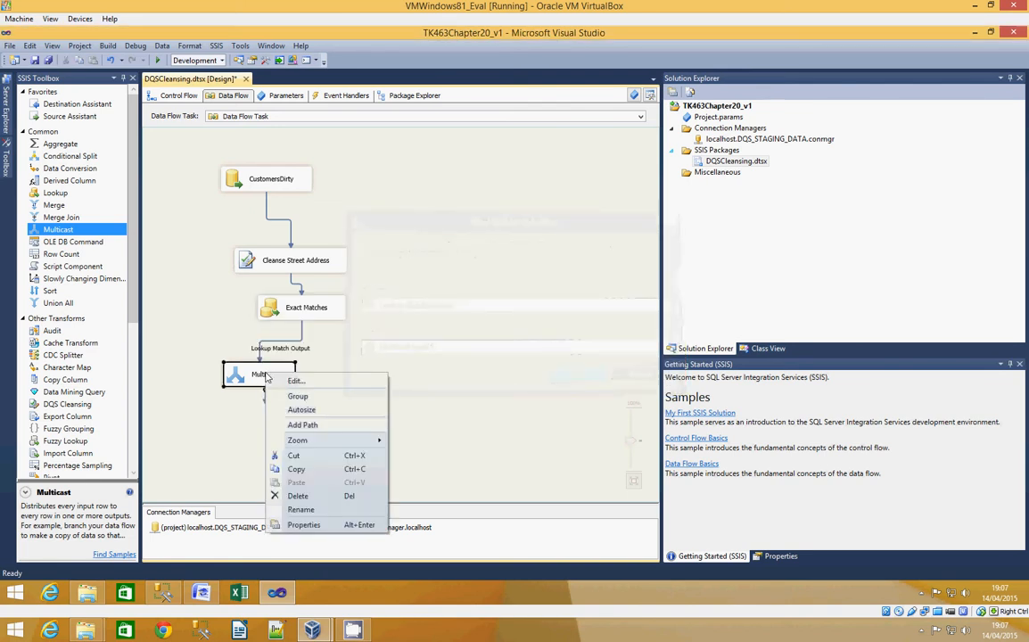
pyautogui.click(301, 509)
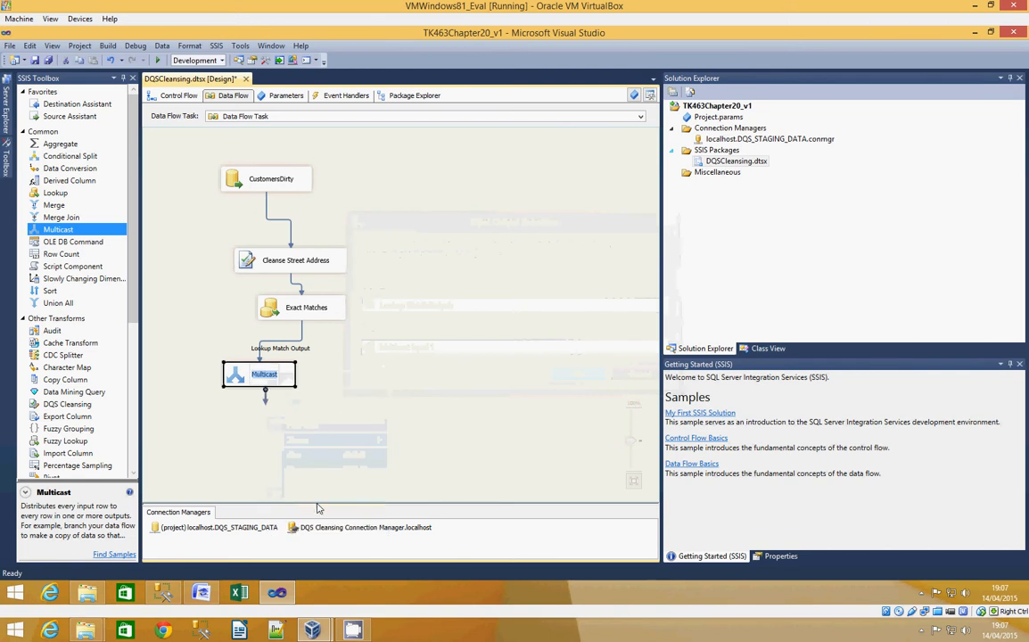
pyautogui.write('Match')
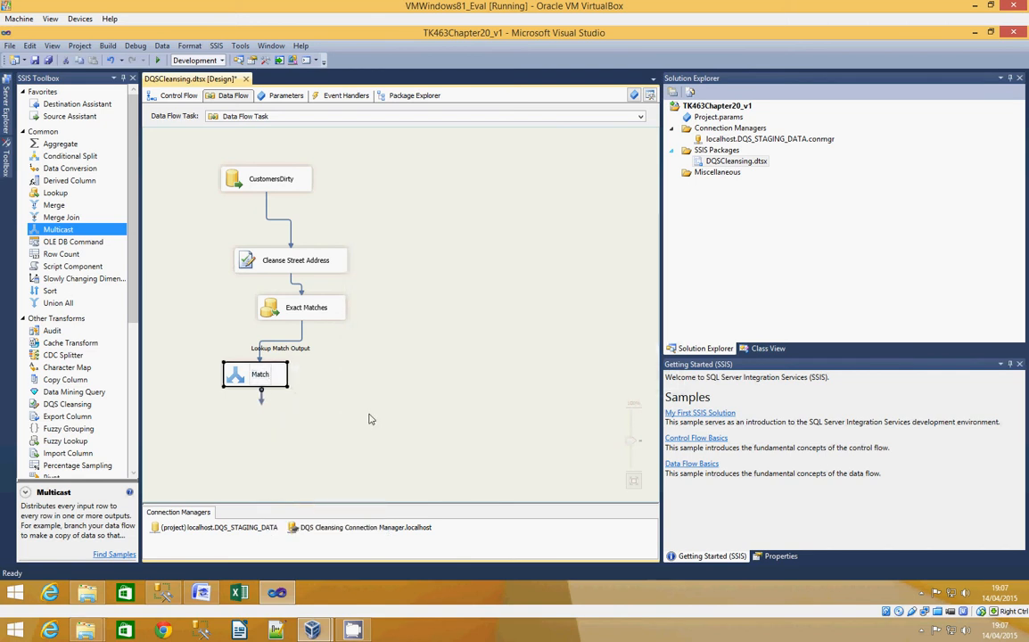
# - Add a second Multicast transformation beside Match and connect the Lookup No Match Output of Exact Matches to it
pyautogui.click(340, 364)
pyautogui.moveTo(79, 230); pyautogui.dragTo(384, 375)
pyautogui.click(308, 312)
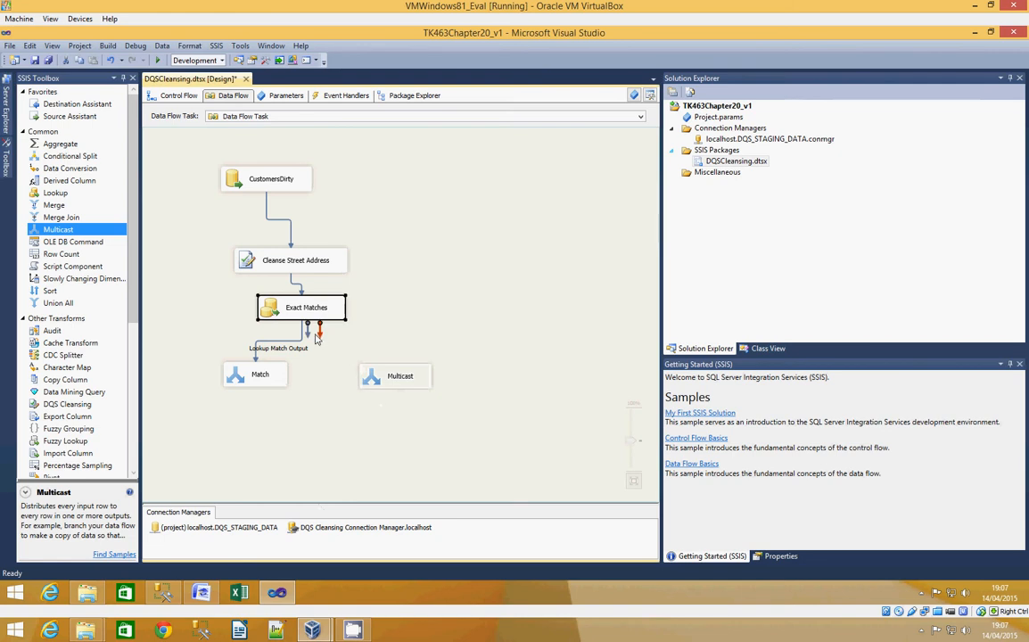
pyautogui.moveTo(309, 330); pyautogui.dragTo(395, 373)
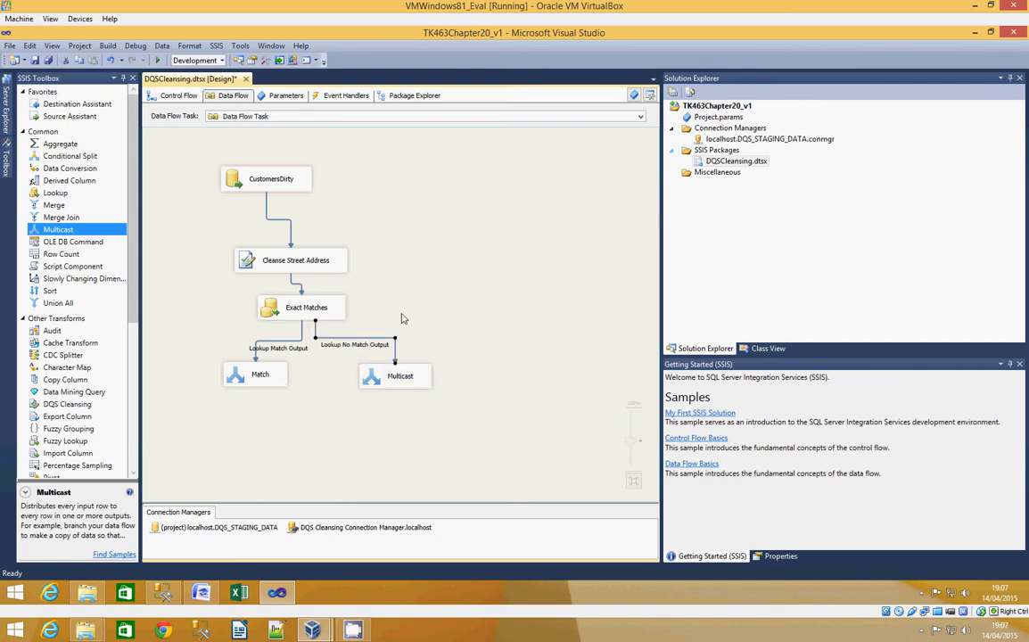
# - Rename the new Multicast transformation to No Match
pyautogui.rightClick(397, 377)
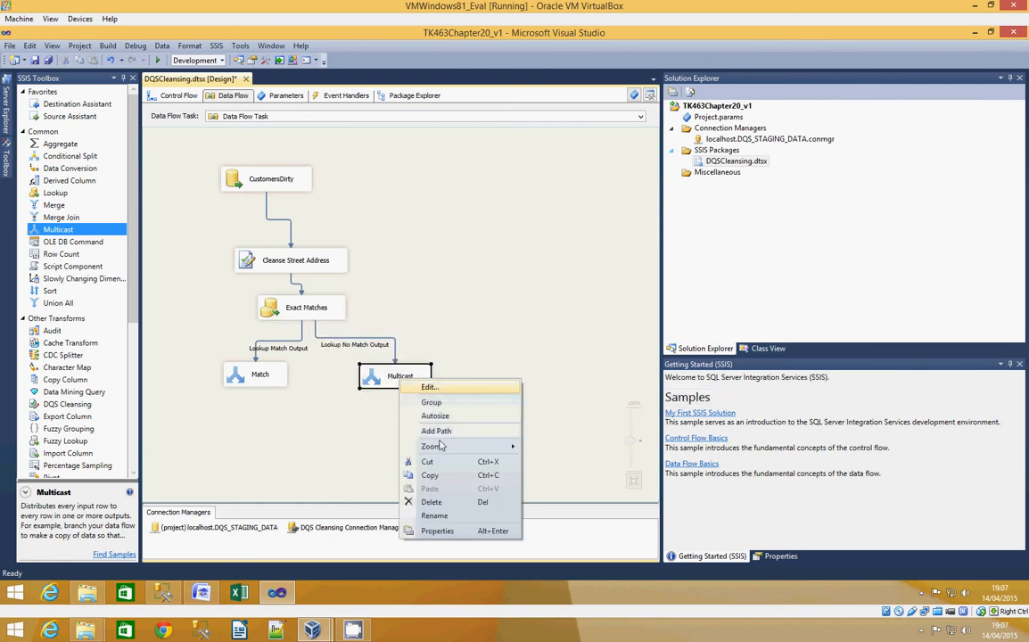
pyautogui.click(434, 516)
pyautogui.write('No Match')
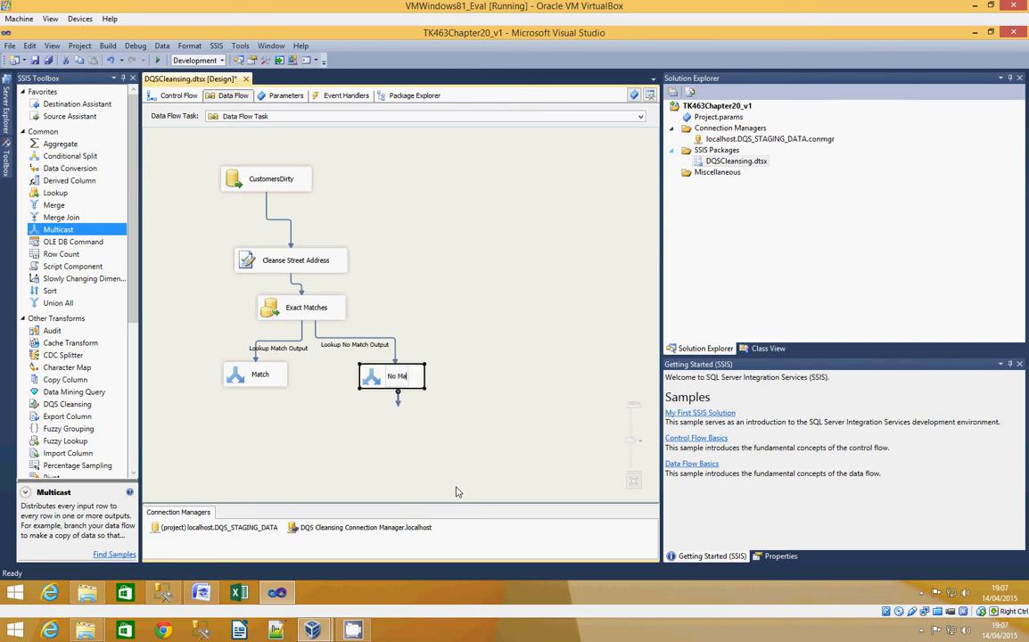
pyautogui.click(444, 443)
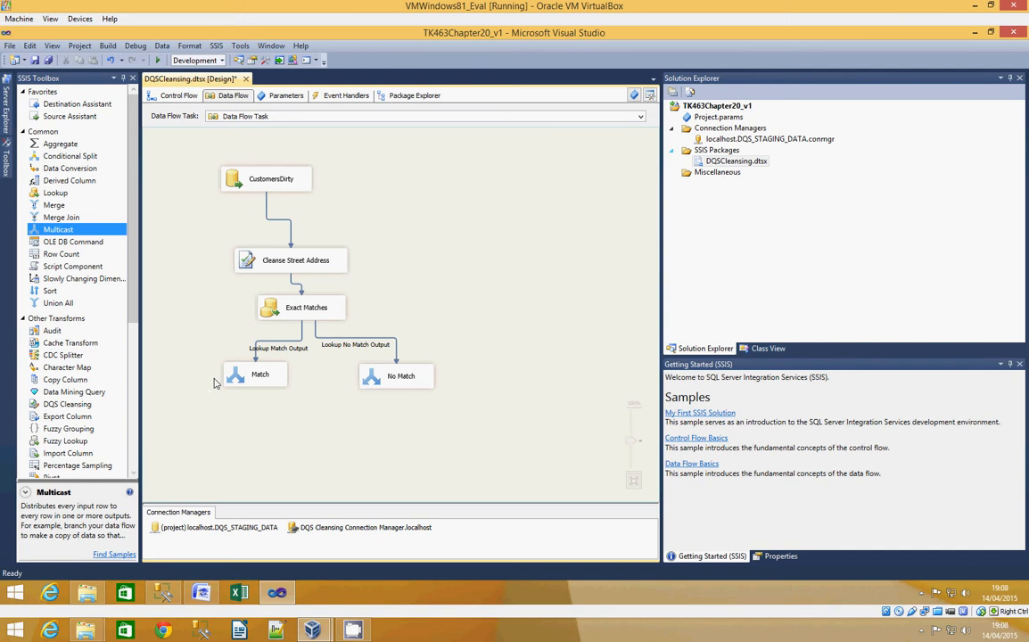
# - Switch to SQL Server Management Studio and run the script section that drops and creates the dbo.CustomersDirtyMatch table
pyautogui.click(172, 593)
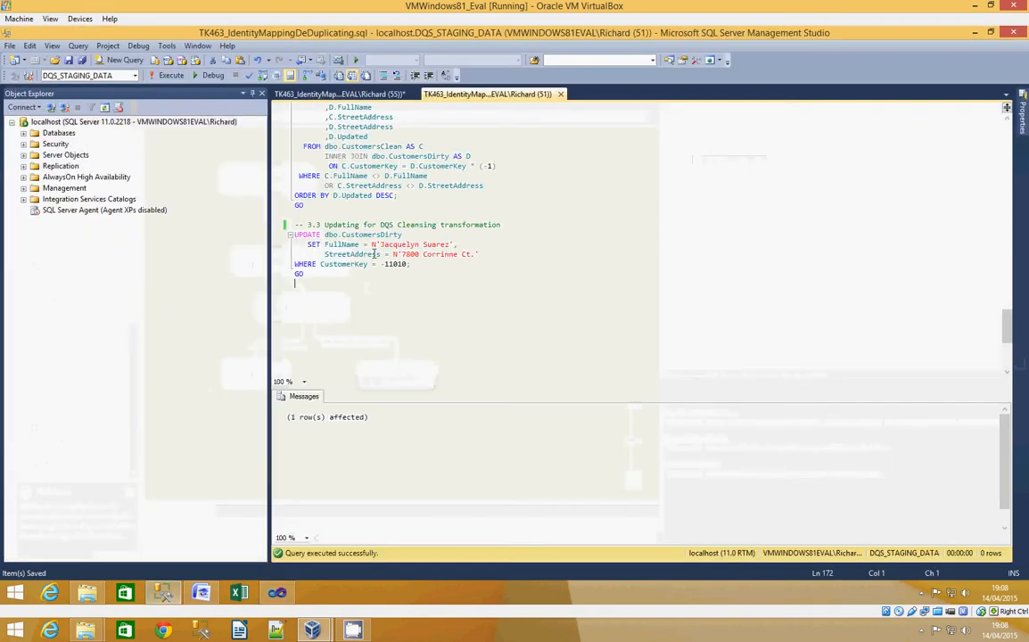
pyautogui.click(354, 97)
pyautogui.scroll(15, 378, 163)
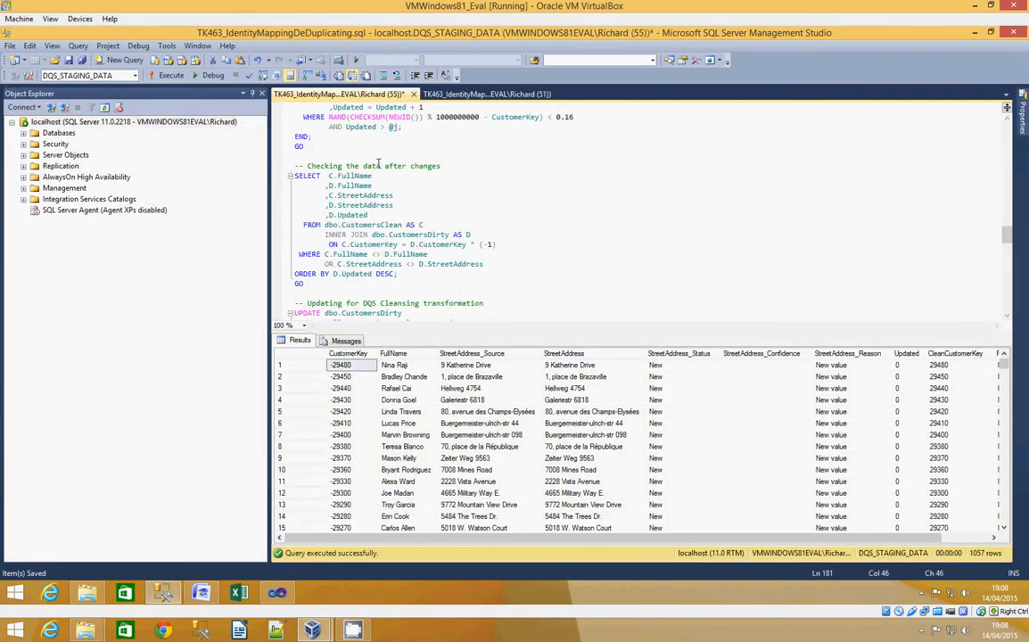
pyautogui.scroll(-12, 378, 163)
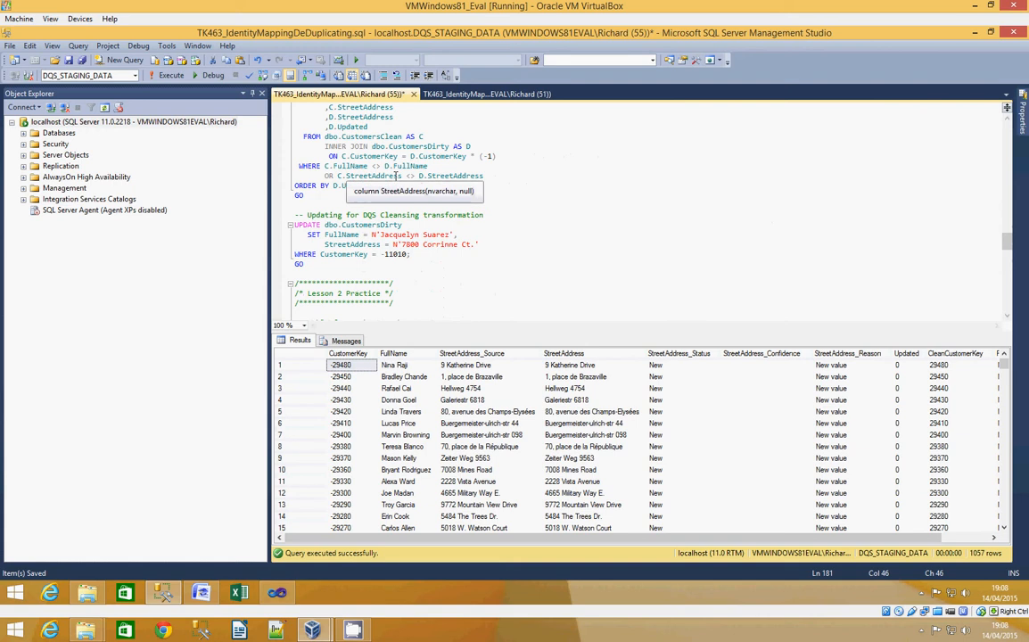
pyautogui.scroll(-4, 396, 175)
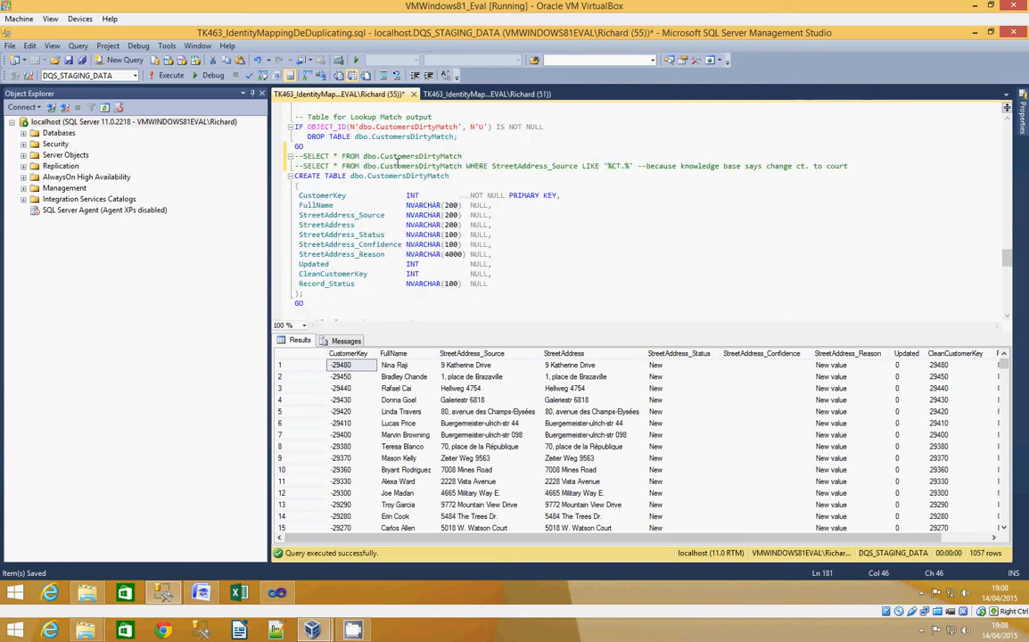
pyautogui.moveTo(317, 305); pyautogui.dragTo(269, 158)
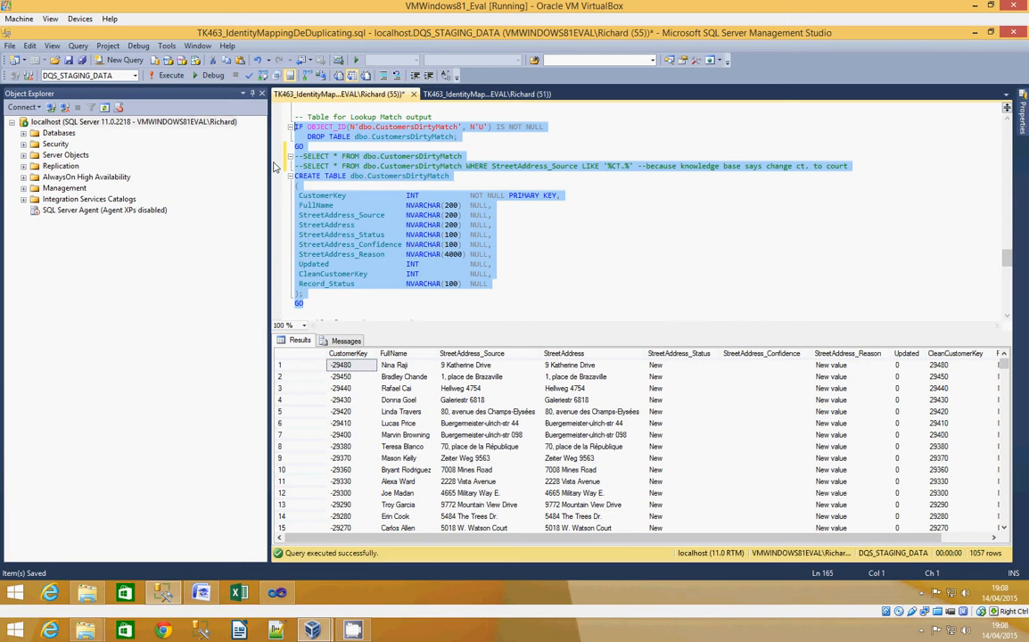
pyautogui.click(165, 76)
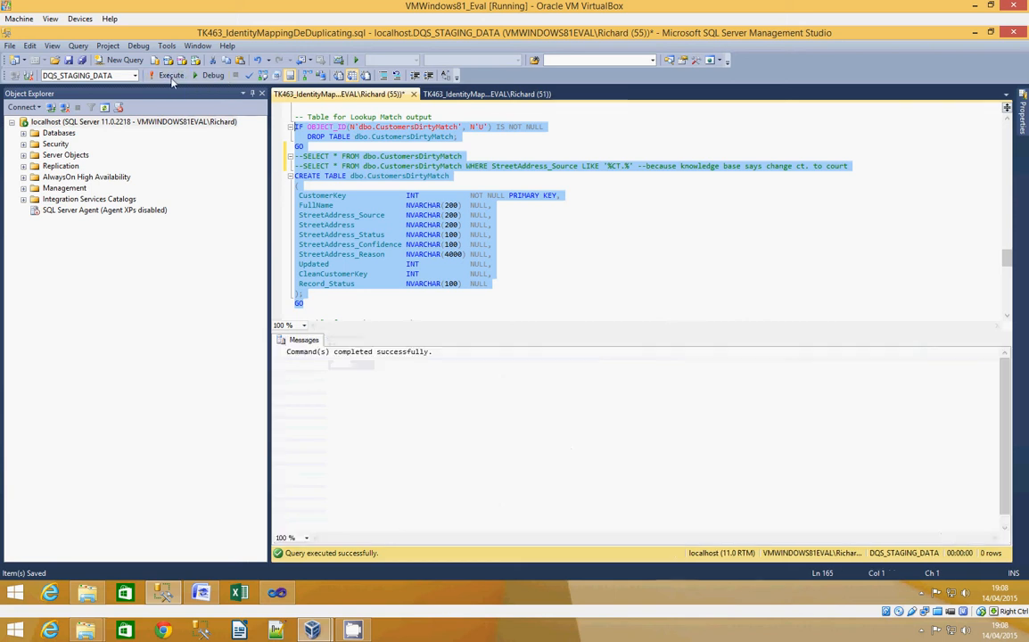
# - Run the script section that drops and creates the dbo.CustomersDirtyNoMatch table
pyautogui.scroll(-7, 188, 145)
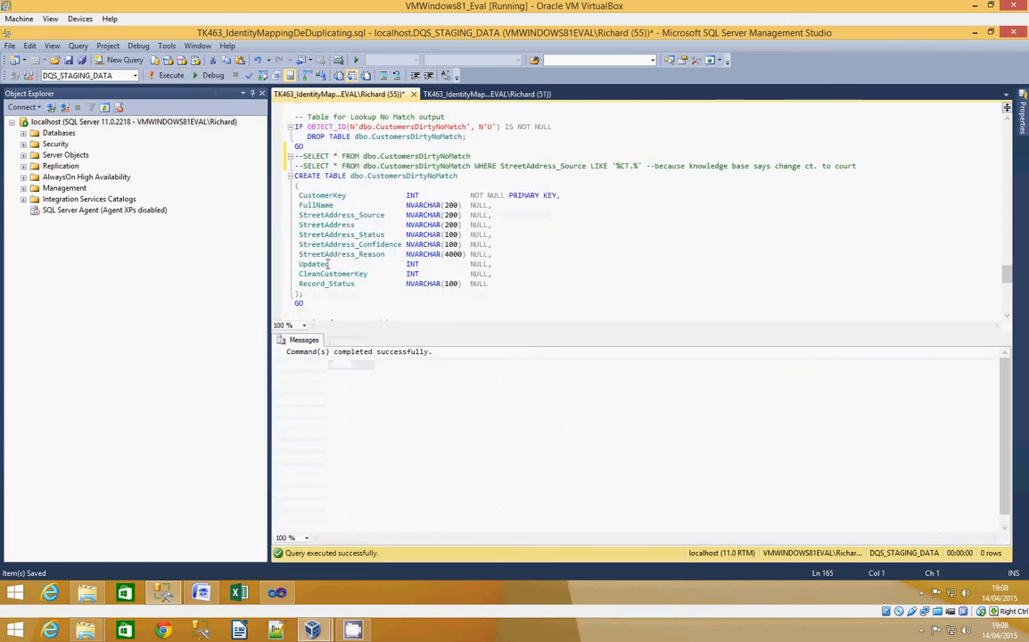
pyautogui.moveTo(317, 306); pyautogui.dragTo(233, 126)
pyautogui.click(166, 75)
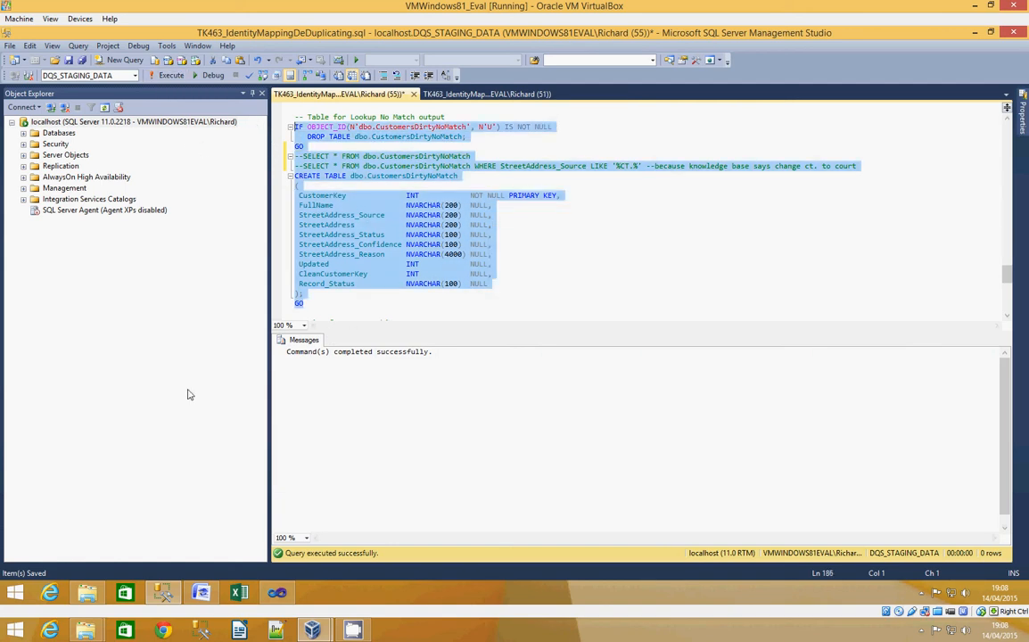
# - Switch to Visual Studio, add a SQL Server destination using localhost.DQS_STAGING_DATA below Match, and connect the Match output to it
pyautogui.click(278, 593)
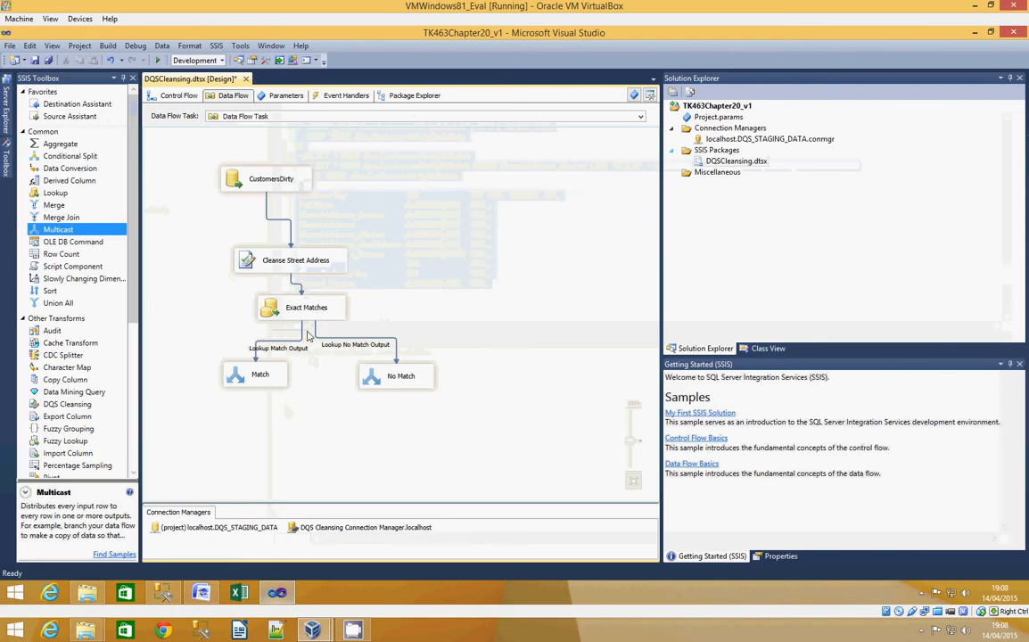
pyautogui.scroll(-5, 111, 276)
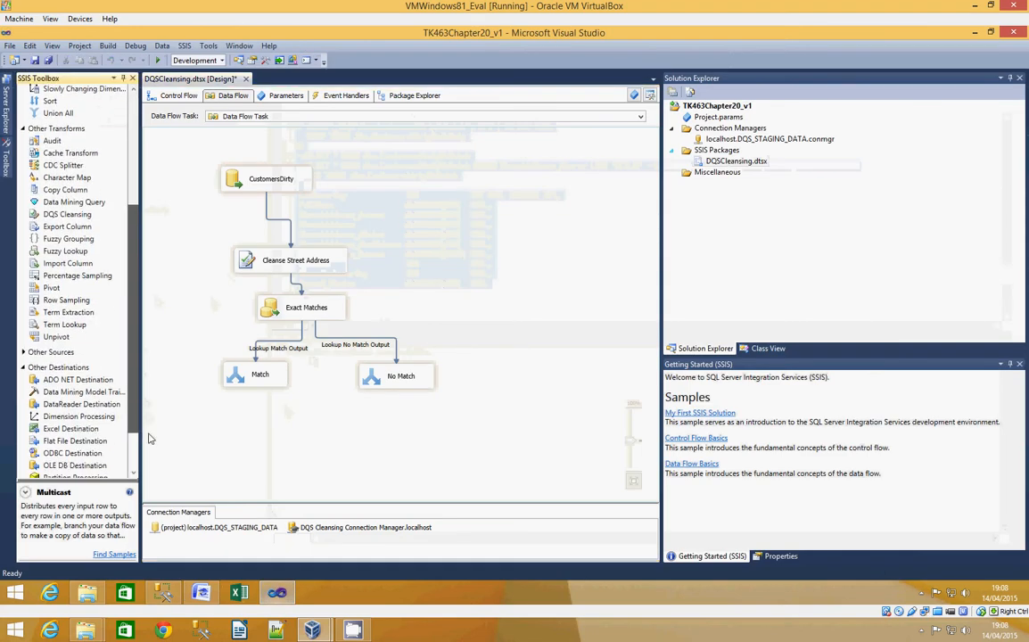
pyautogui.scroll(8, 84, 223)
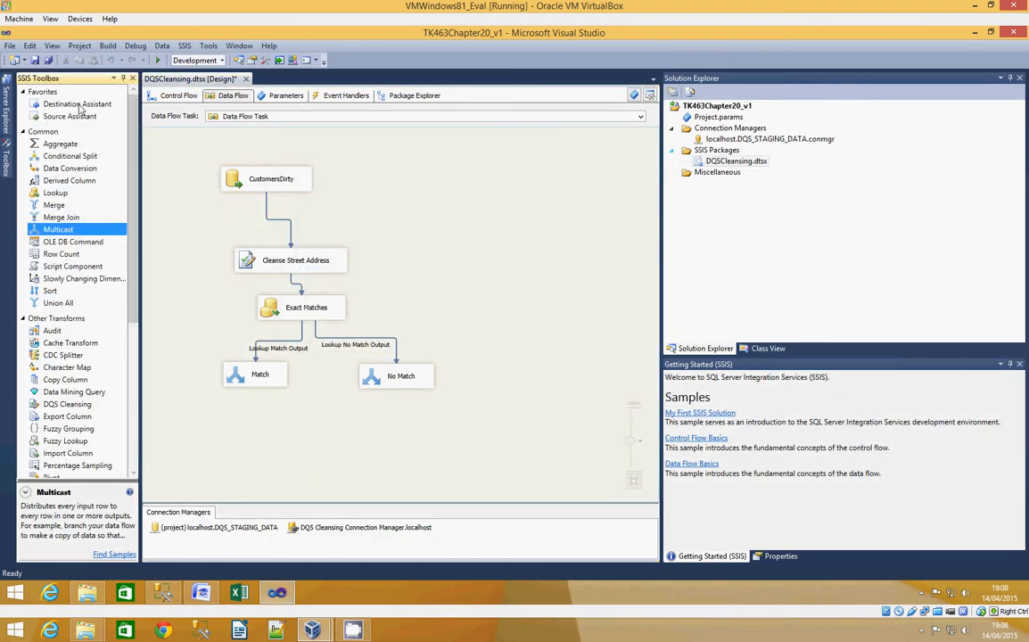
pyautogui.moveTo(78, 105); pyautogui.dragTo(209, 419)
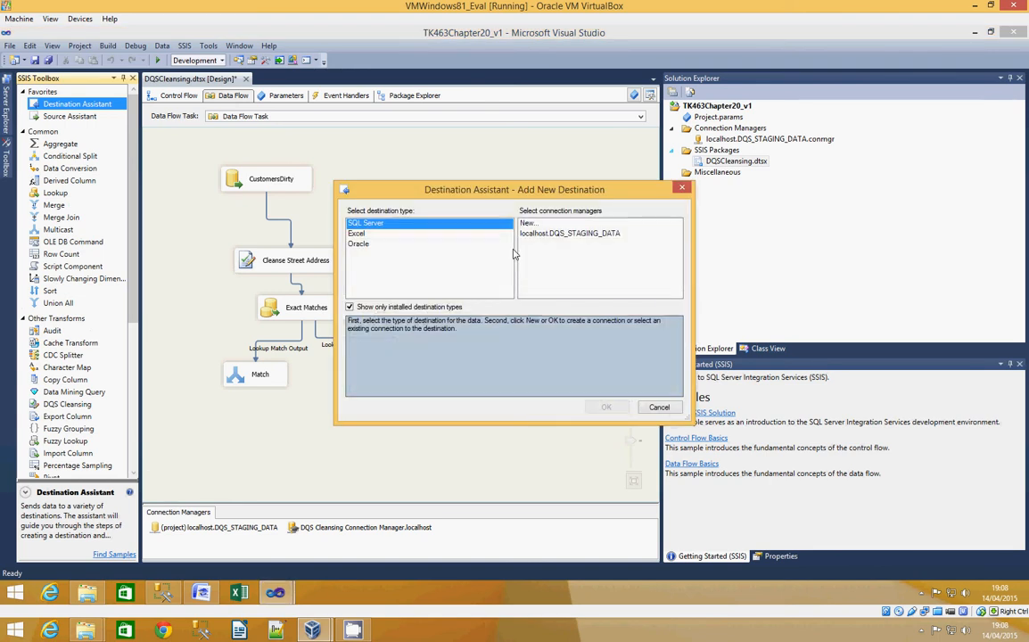
pyautogui.click(569, 233)
pyautogui.click(606, 407)
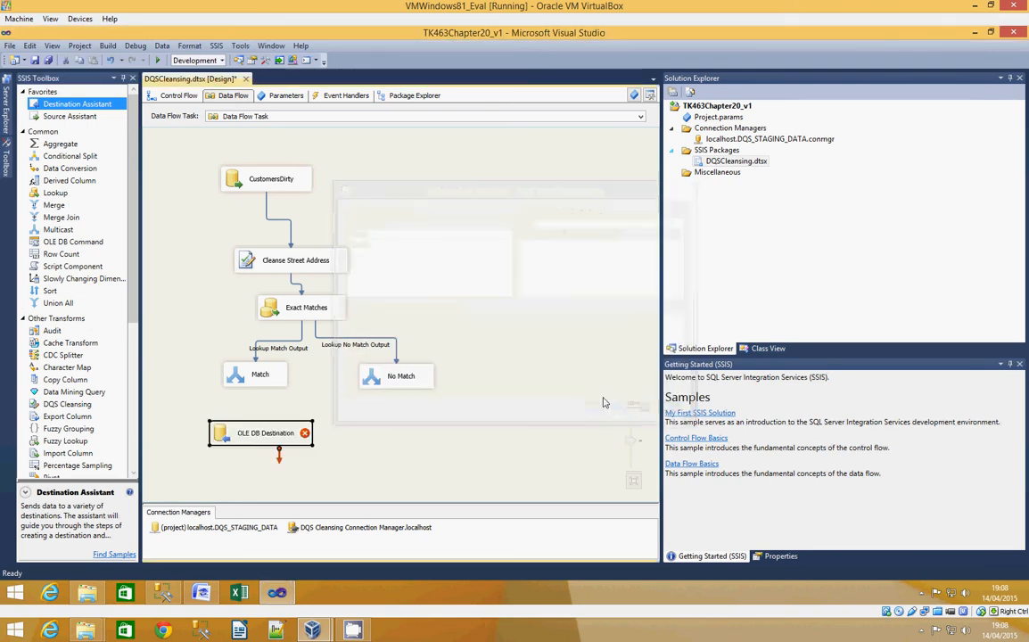
pyautogui.click(258, 375)
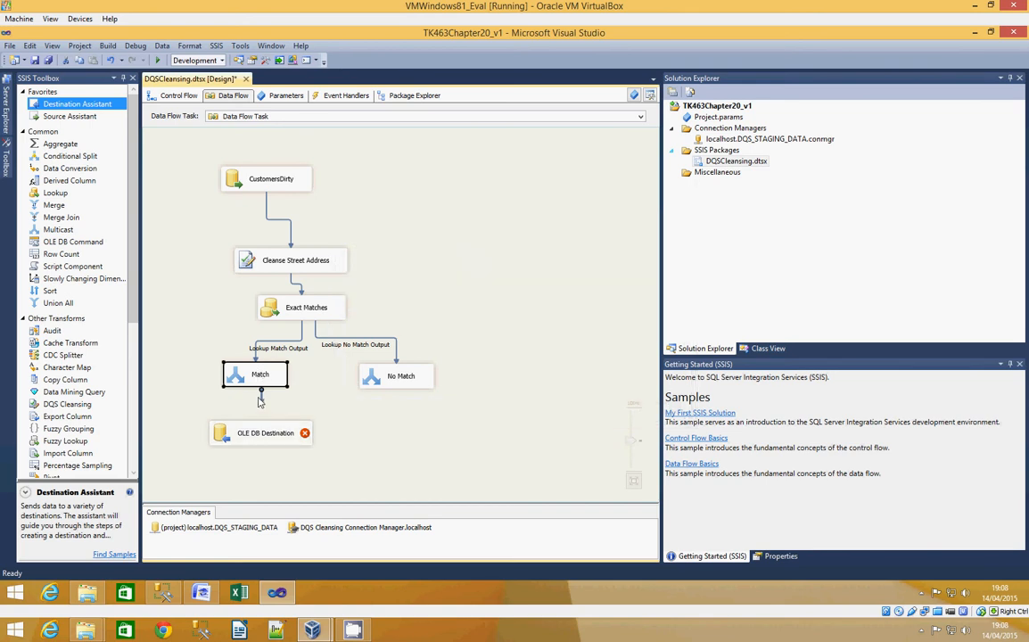
pyautogui.moveTo(261, 403); pyautogui.dragTo(239, 432)
# - Rename the OLE DB destination below Match to CustomersDirtyMatch
pyautogui.rightClick(268, 432)
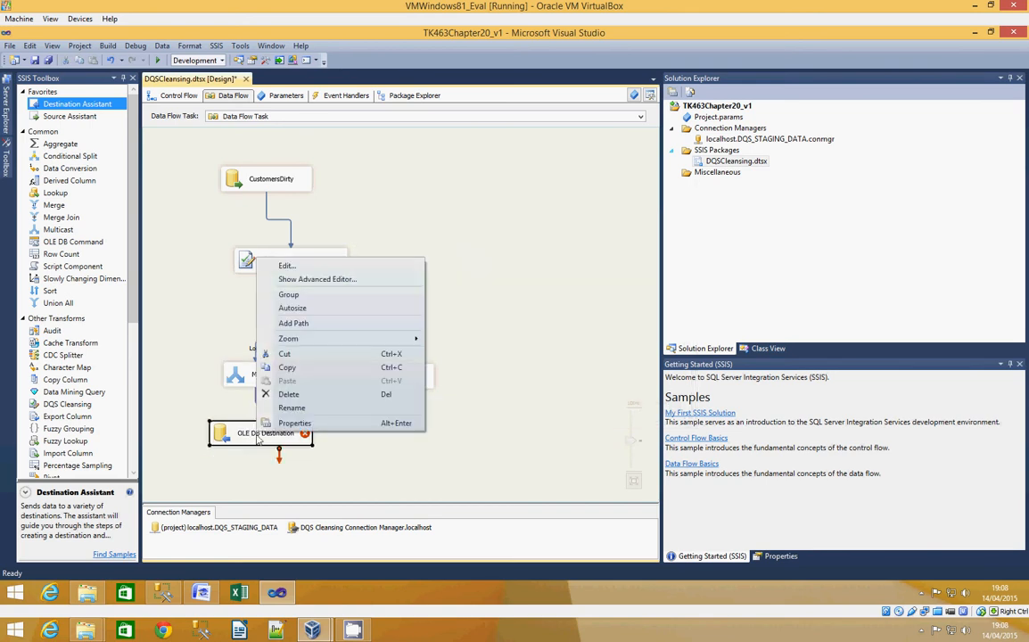
pyautogui.click(332, 411)
pyautogui.write('Cu')
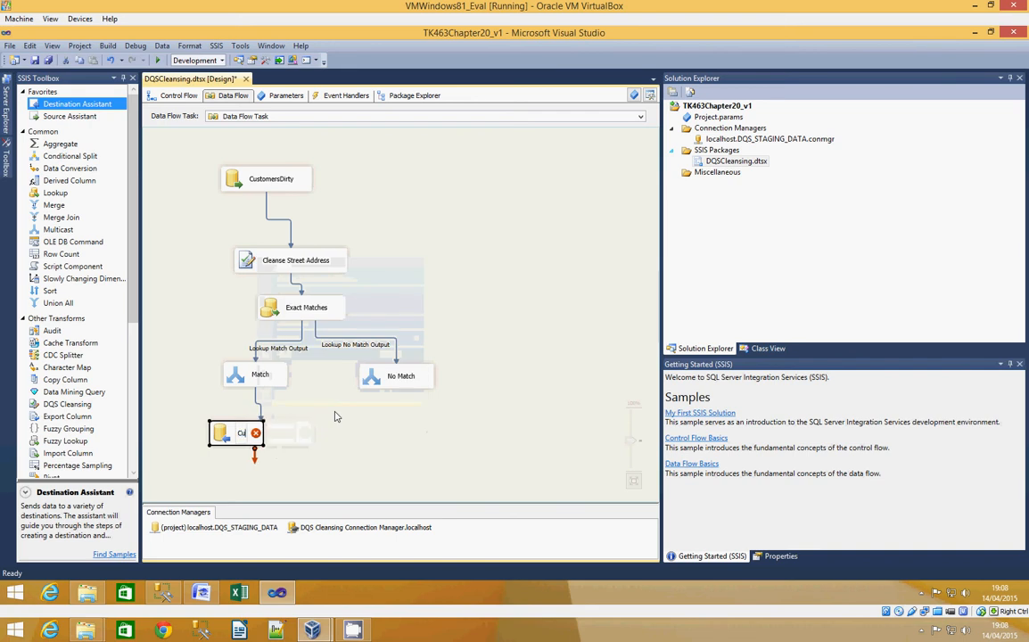
pyautogui.write('stomersDirtyMatch')
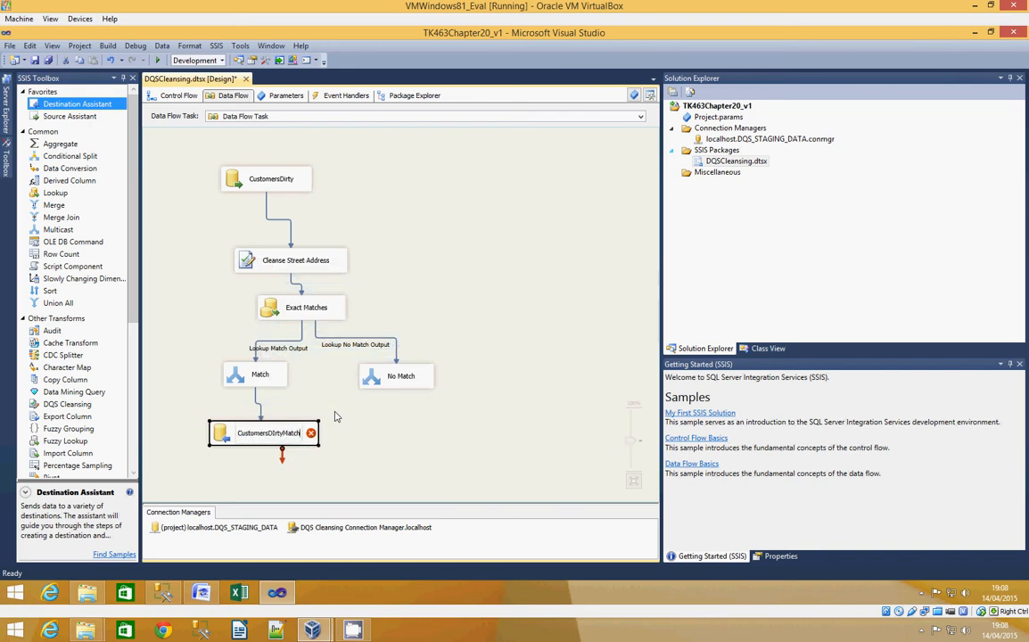
pyautogui.press('Return')
pyautogui.click(273, 436)
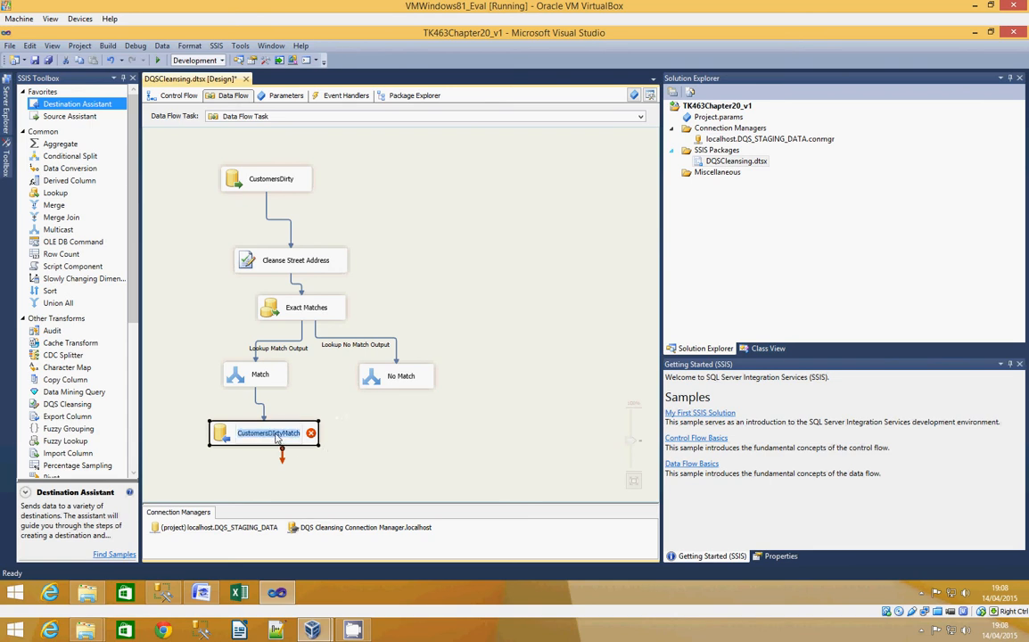
pyautogui.click(277, 436)
pyautogui.press('BackSpace')
pyautogui.write('i')
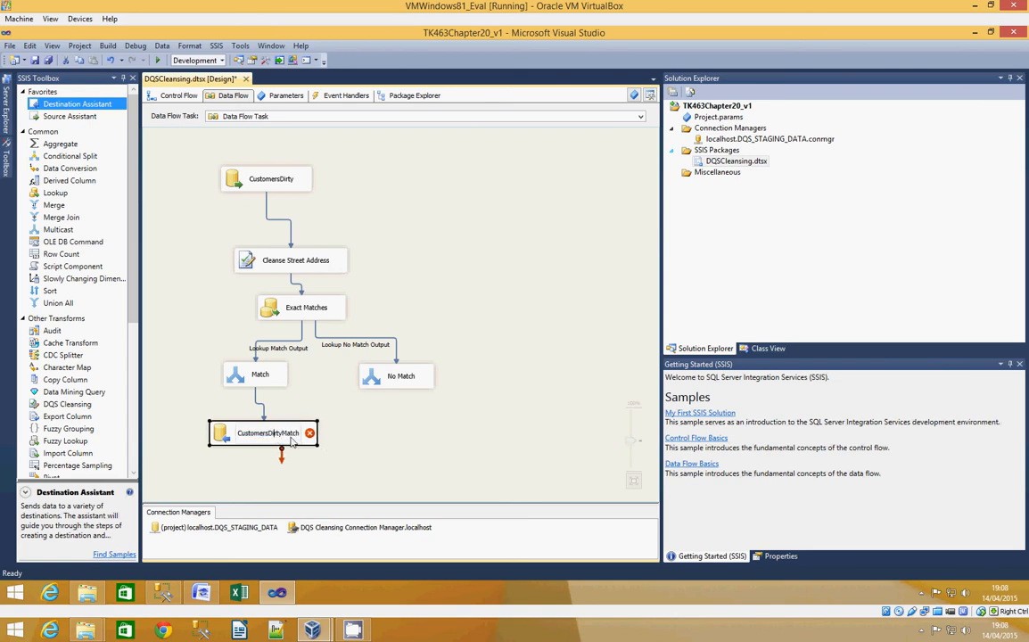
# - Set the CustomersDirtyMatch destination to load into the table [dbo].[CustomersDirtyMatch]
pyautogui.doubleClick(222, 435)
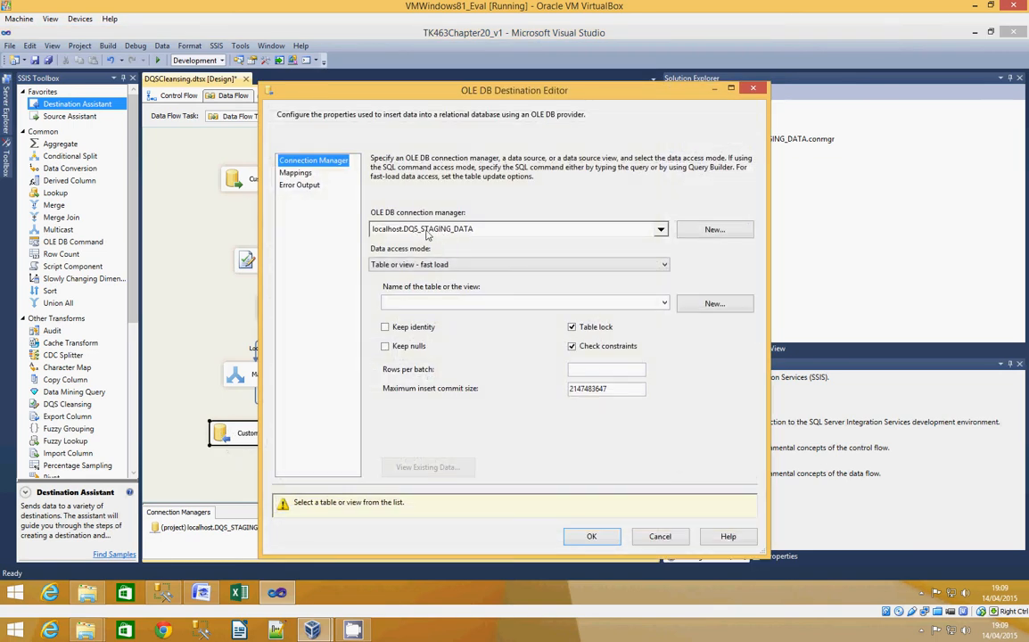
pyautogui.click(664, 304)
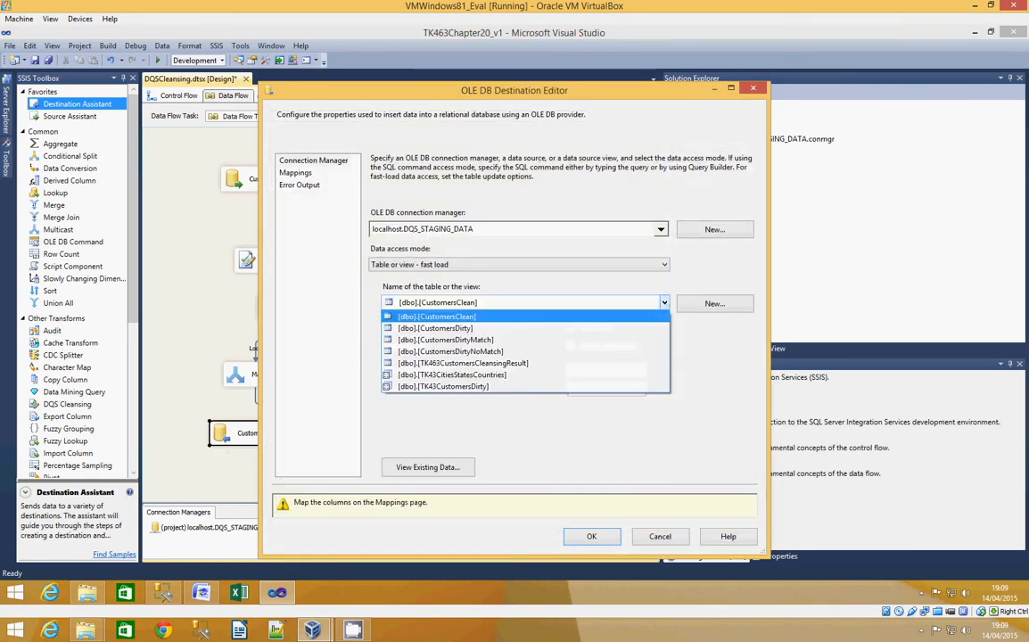
pyautogui.click(535, 340)
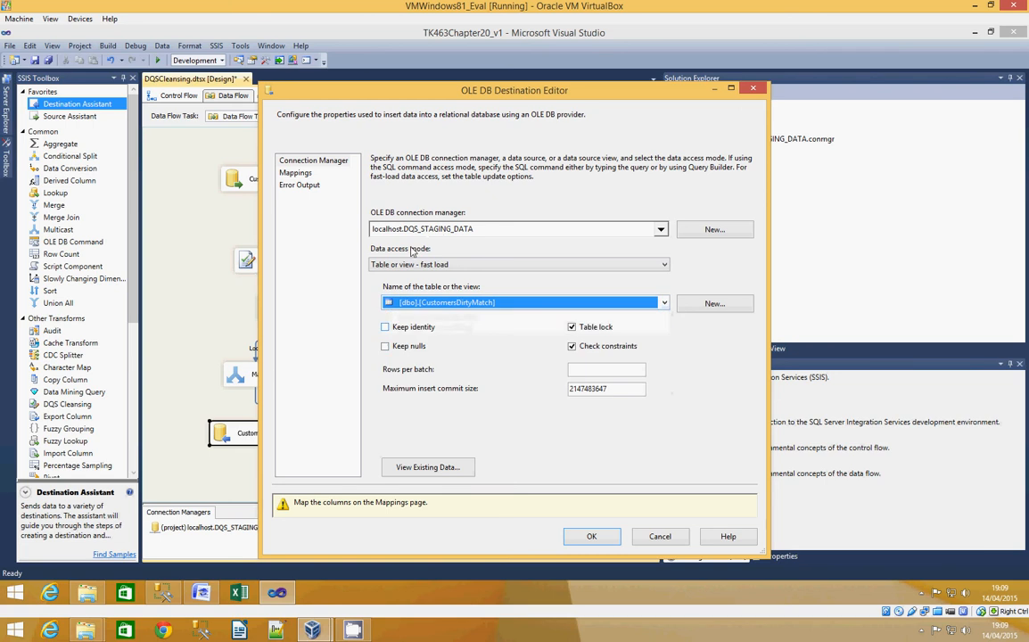
# - Map the input column Record Status to the destination column Record_Status and accept the destination's configuration
pyautogui.click(303, 173)
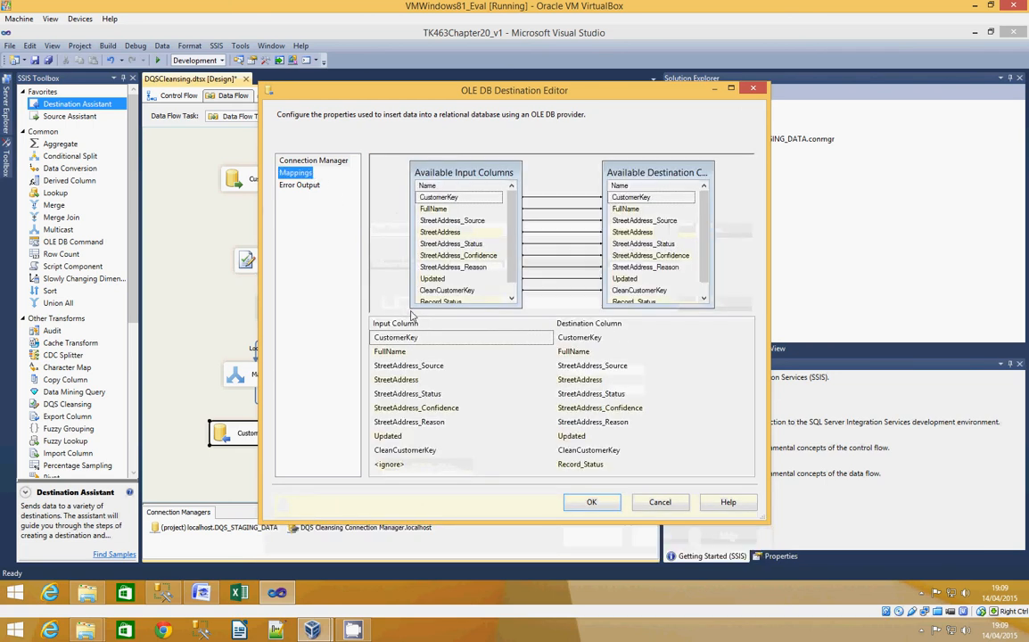
pyautogui.click(533, 465)
pyautogui.click(548, 464)
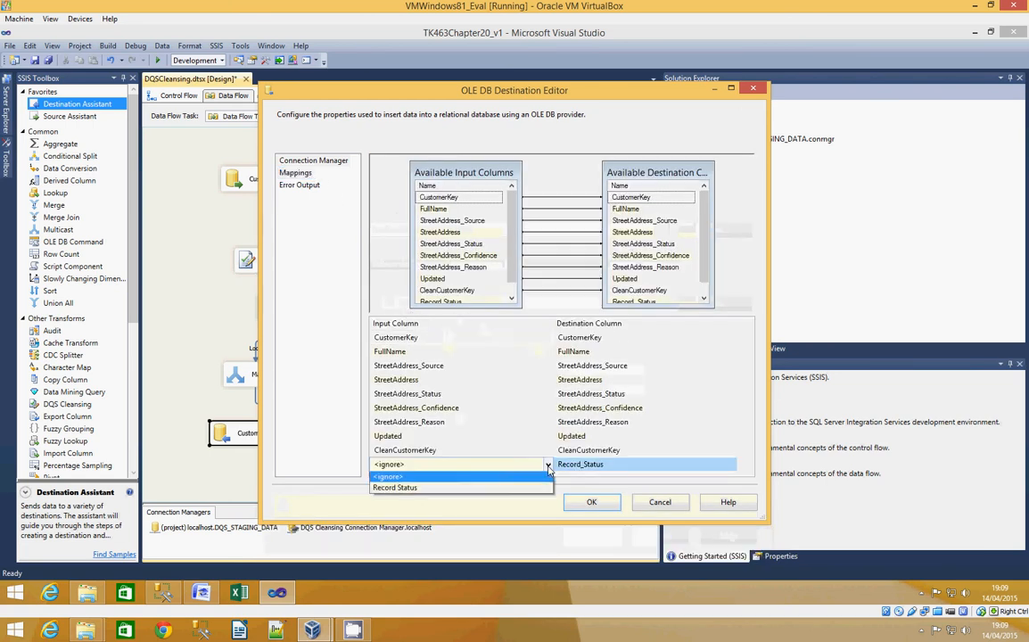
pyautogui.click(421, 490)
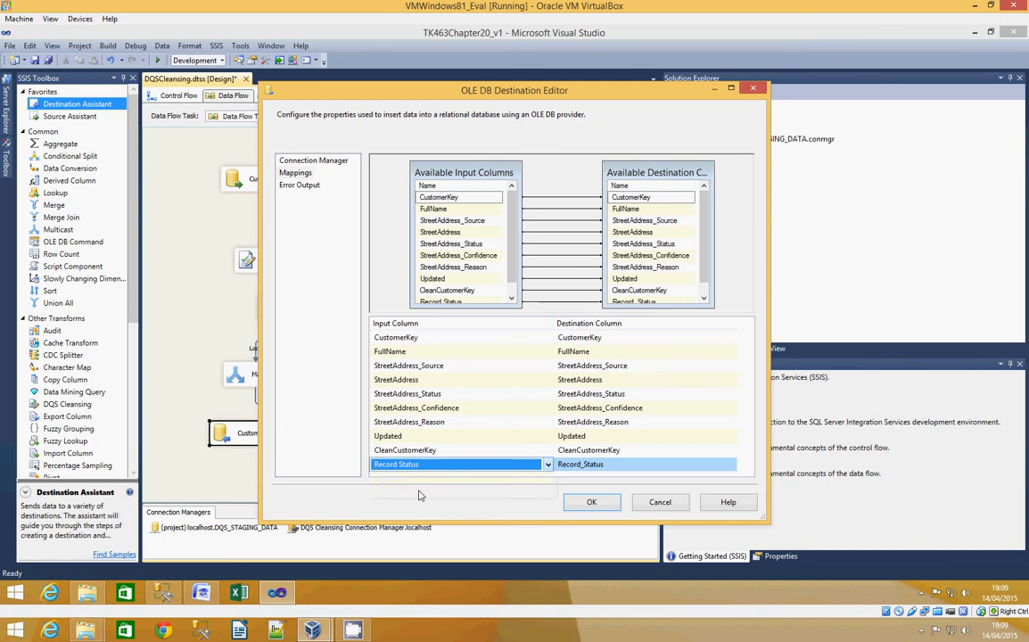
pyautogui.click(593, 504)
# - Duplicate the CustomersDirtyMatch destination below No Match and widen the copy to fit its name on one line
pyautogui.rightClick(285, 436)
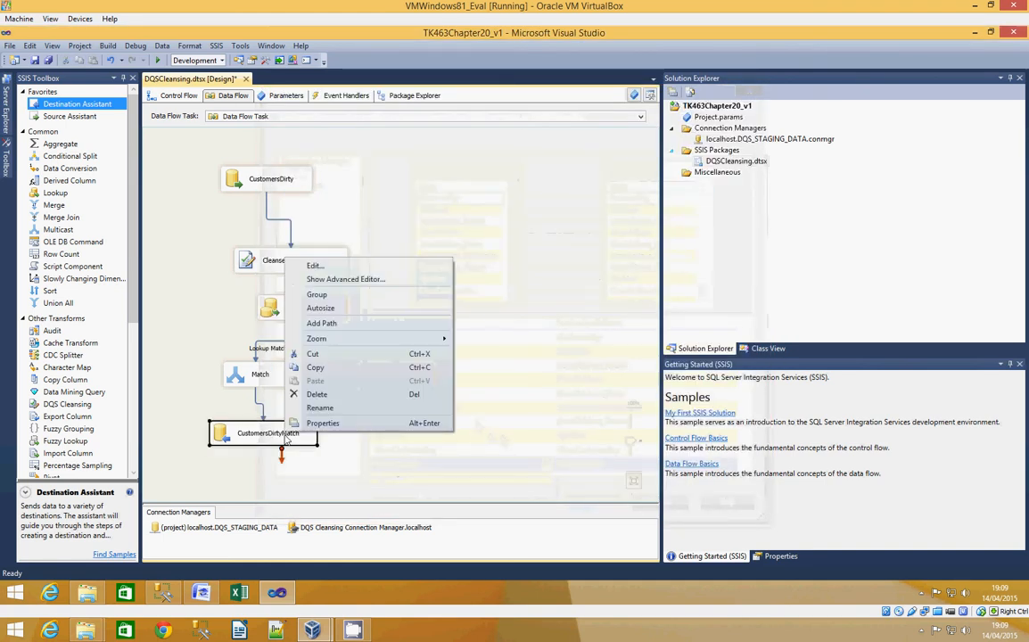
pyautogui.click(319, 367)
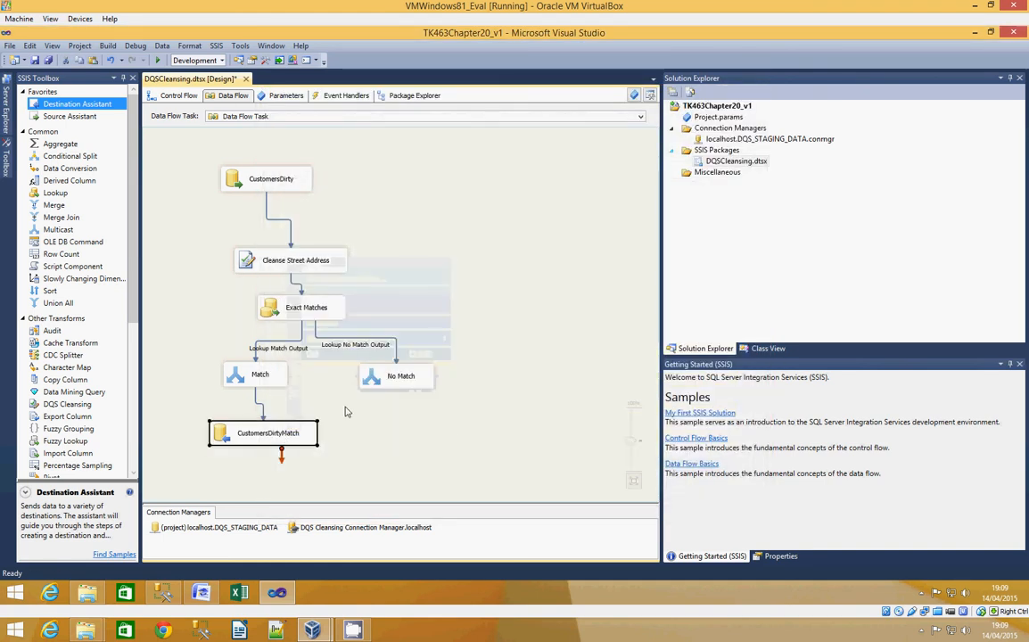
pyautogui.rightClick(318, 367)
pyautogui.click(346, 329)
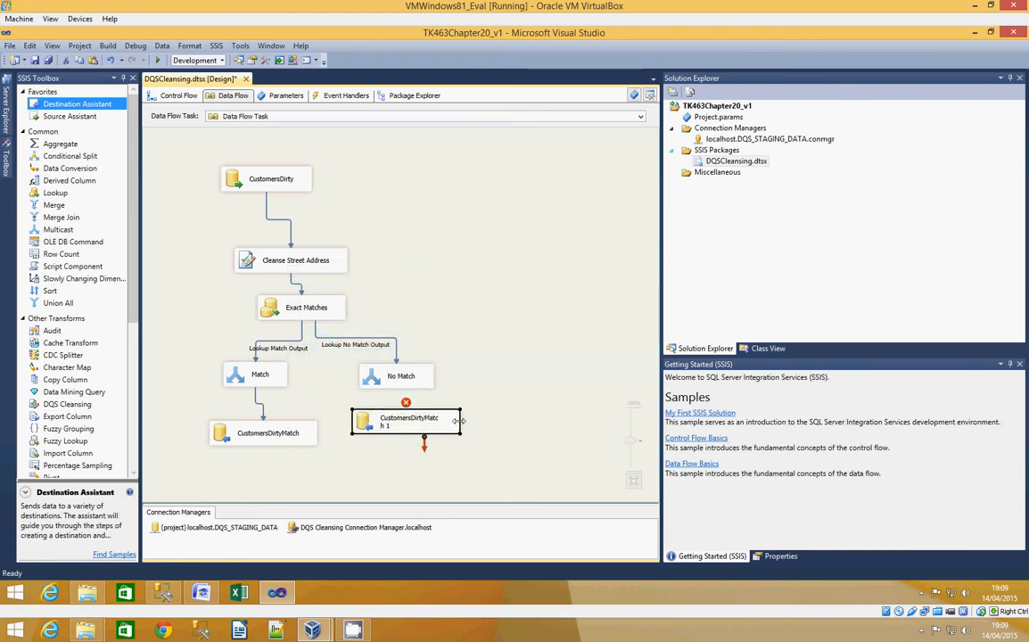
pyautogui.moveTo(459, 420); pyautogui.dragTo(490, 420)
# - Rename the copied destination below No Match to CustomersDirtyNoMatch and connect the No Match multicast's output to it
pyautogui.rightClick(460, 419)
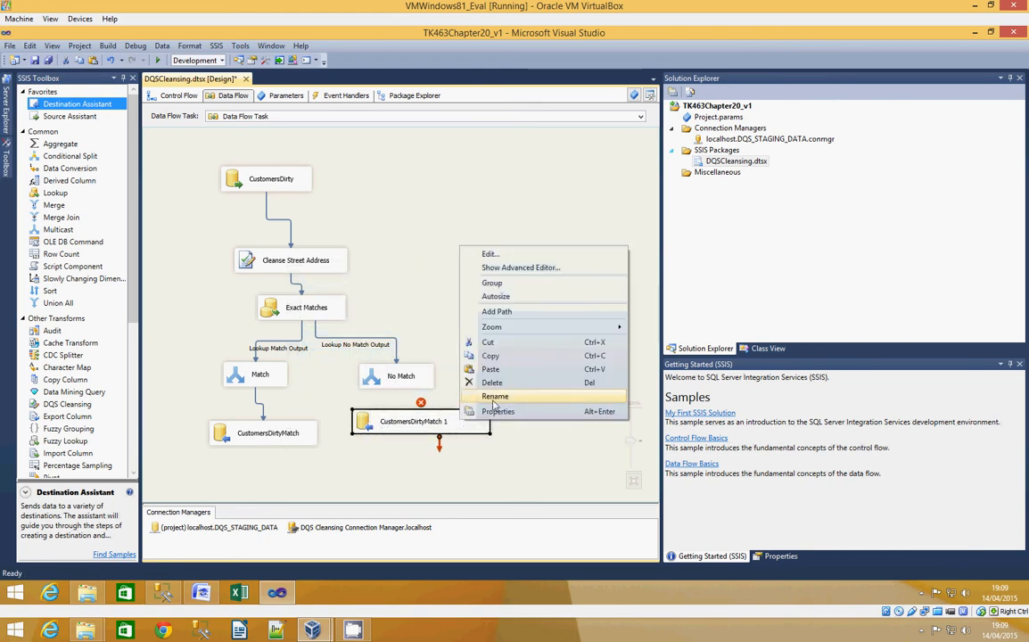
pyautogui.click(495, 398)
pyautogui.click(450, 420)
pyautogui.click(450, 420)
pyautogui.click(446, 420)
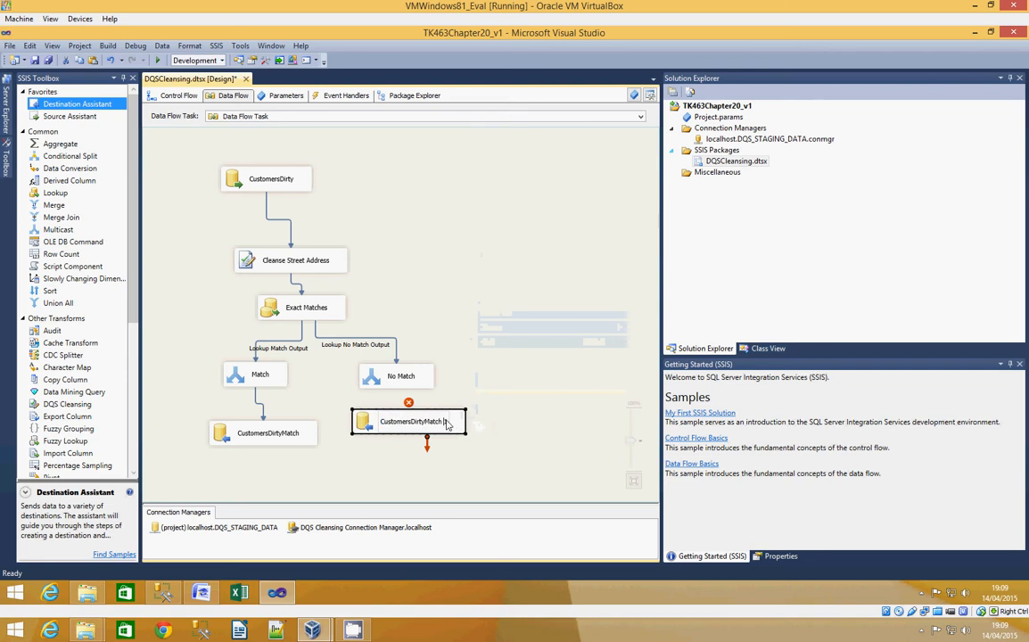
pyautogui.press('BackSpace')
pyautogui.press('BackSpace')
pyautogui.press('BackSpace')
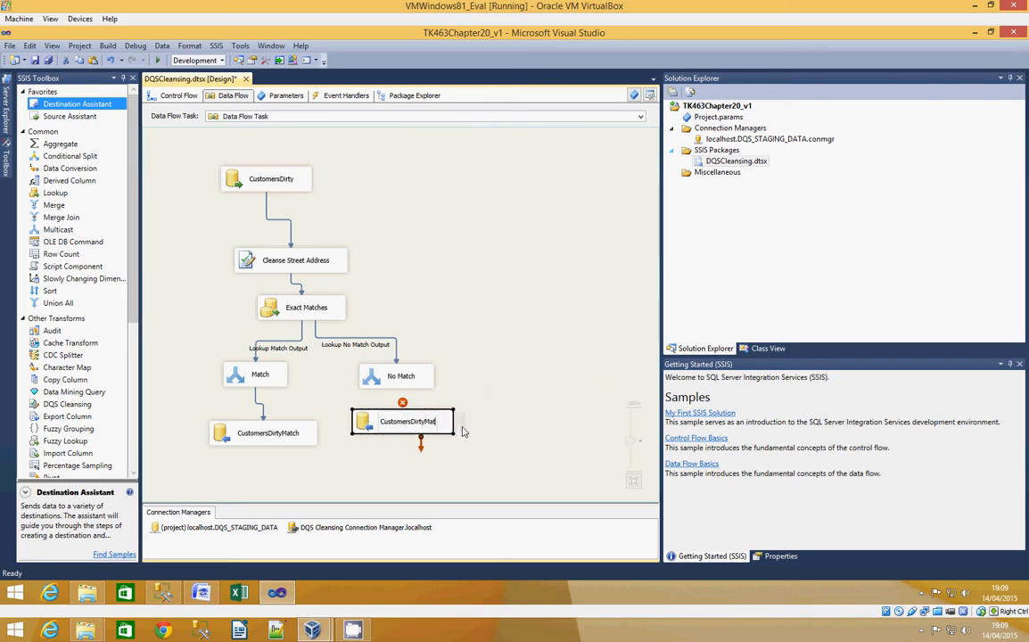
pyautogui.press('BackSpace')
pyautogui.press('BackSpace')
pyautogui.press('BackSpace')
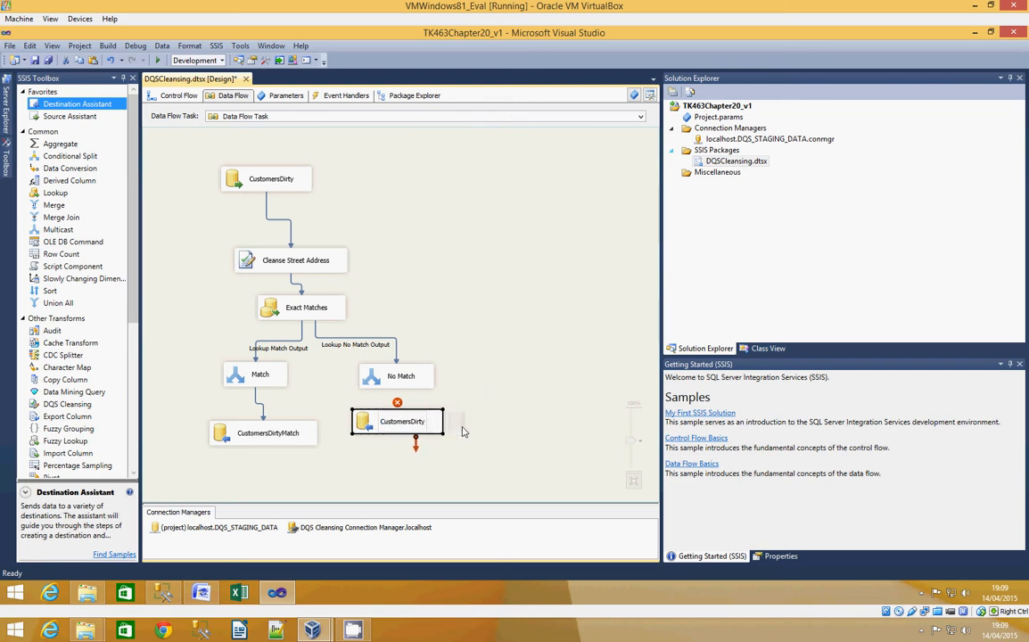
pyautogui.write('NoMatch')
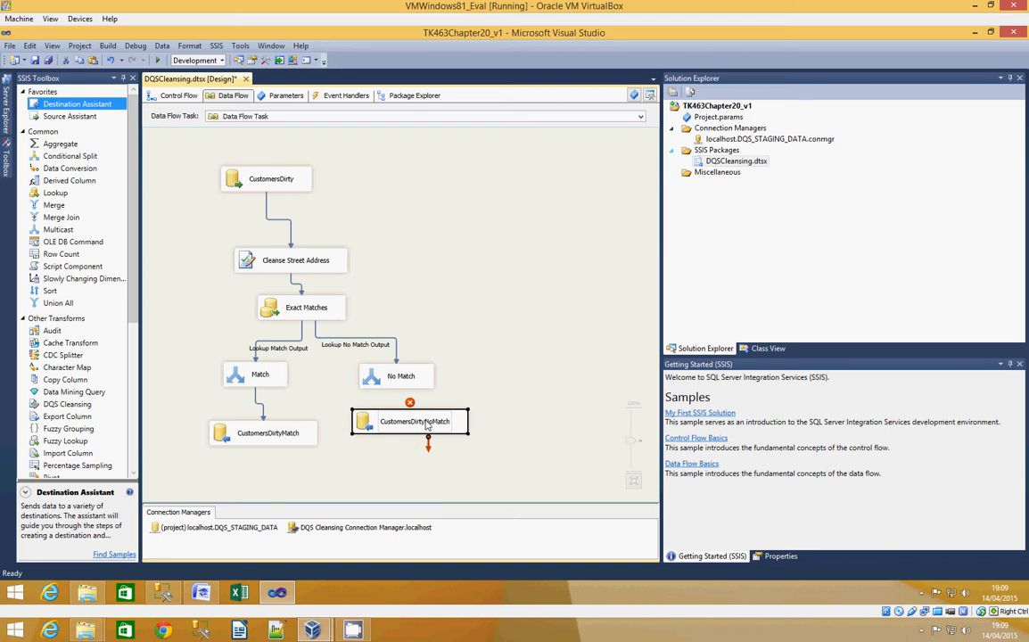
pyautogui.click(396, 376)
pyautogui.moveTo(404, 405); pyautogui.dragTo(406, 418)
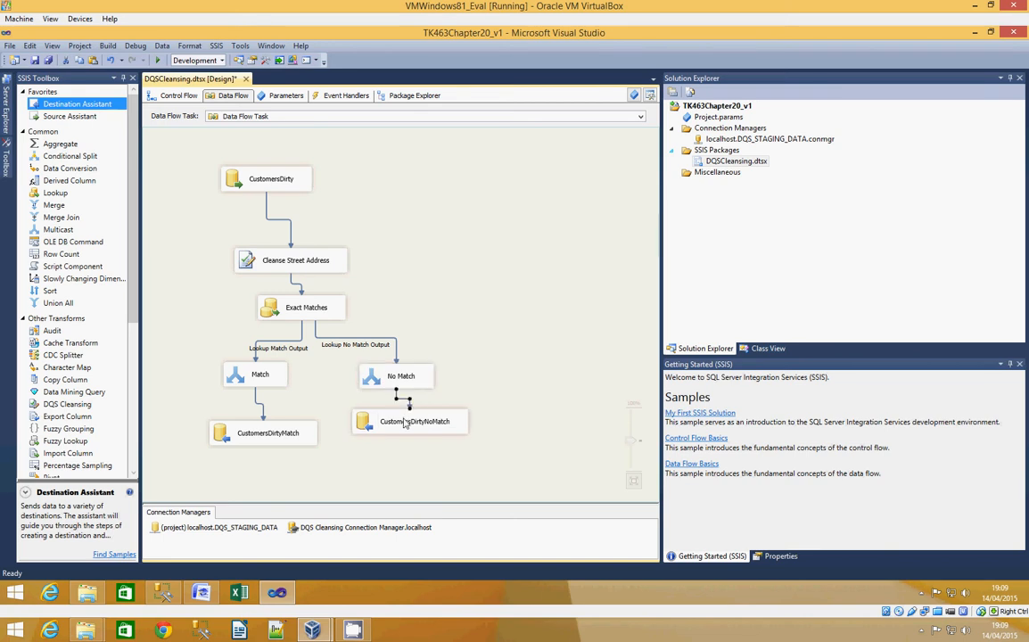
# - Set the CustomersDirtyNoMatch destination to load into the table [dbo].[CustomersDirtyNoMatch] and accept its column mappings
pyautogui.click(362, 423)
pyautogui.doubleClick(364, 424)
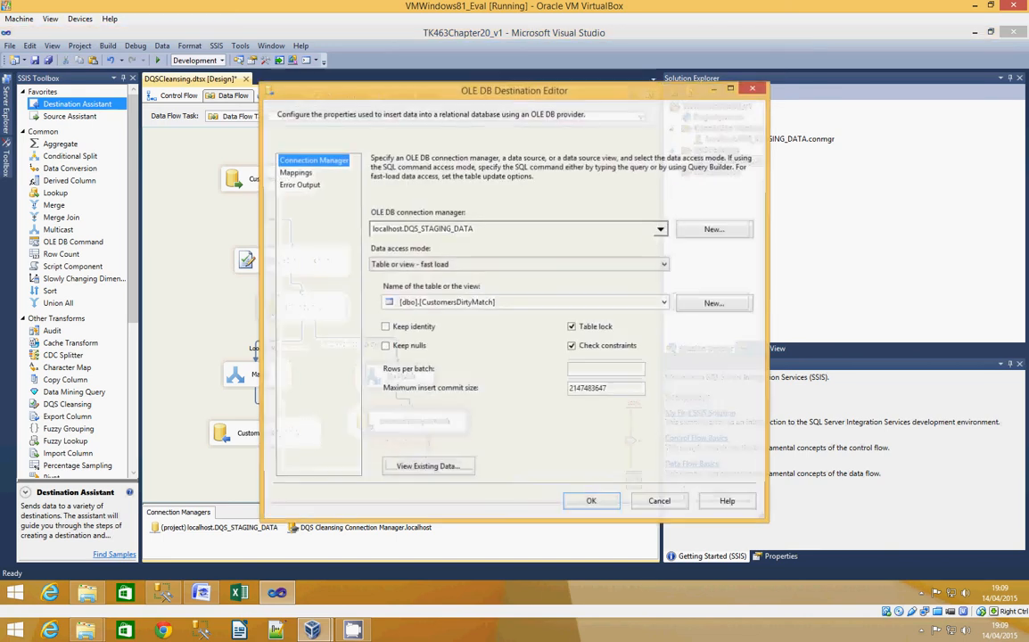
pyautogui.click(597, 302)
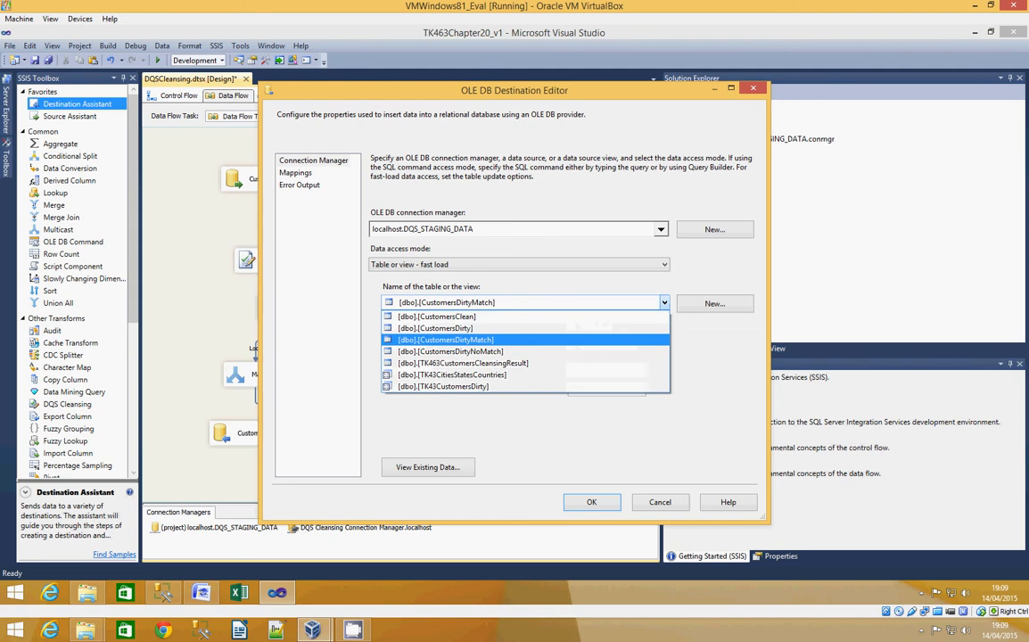
pyautogui.click(542, 352)
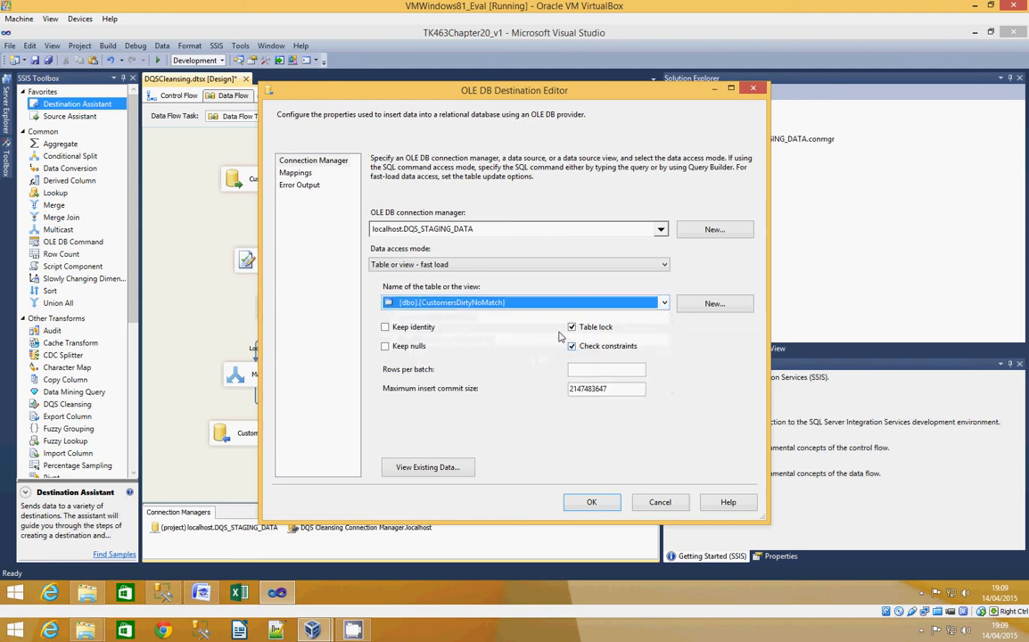
pyautogui.click(296, 173)
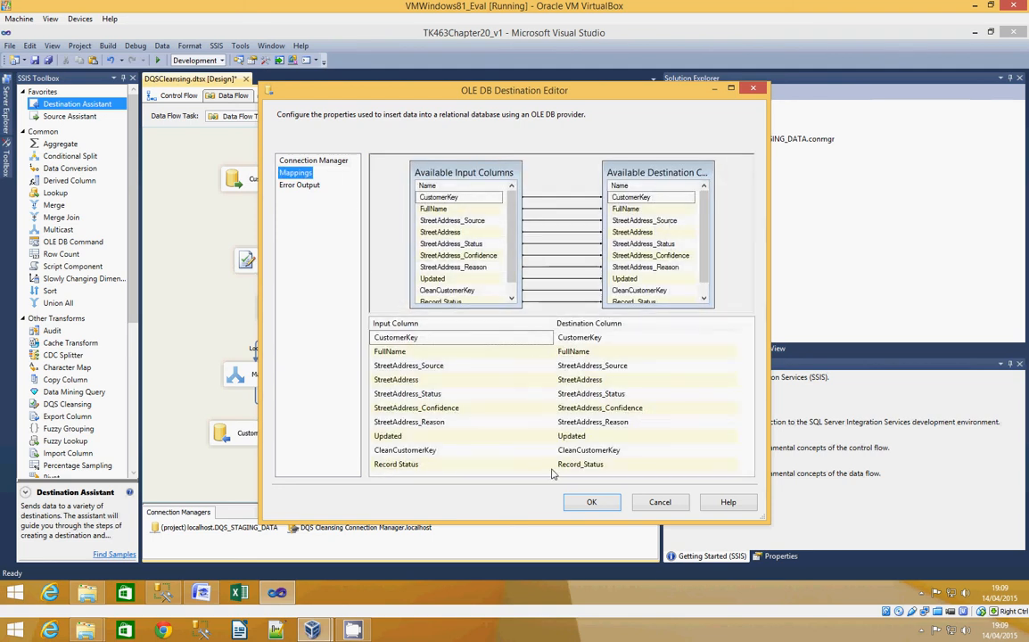
pyautogui.click(591, 502)
pyautogui.click(531, 362)
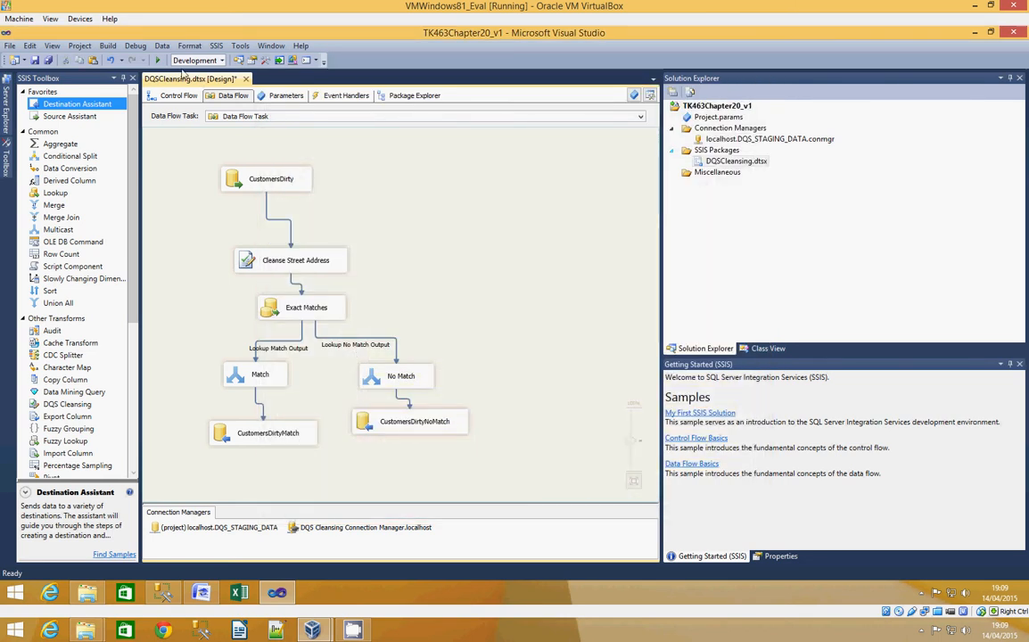
# - Run the DQSCleansing package and follow its data flow down to both destinations
pyautogui.click(157, 61)
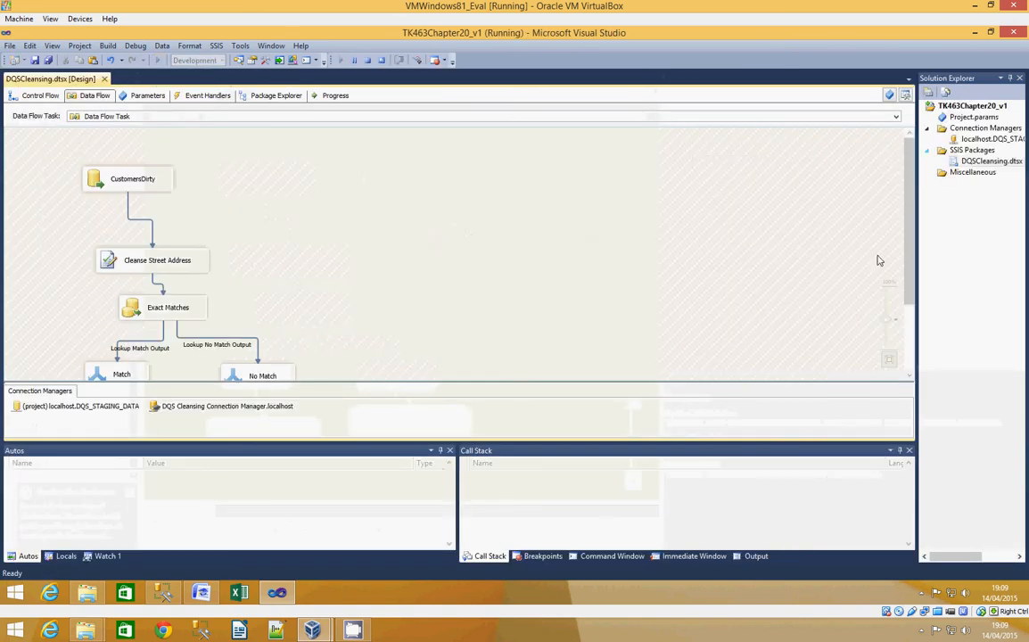
pyautogui.moveTo(912, 261); pyautogui.dragTo(918, 321)
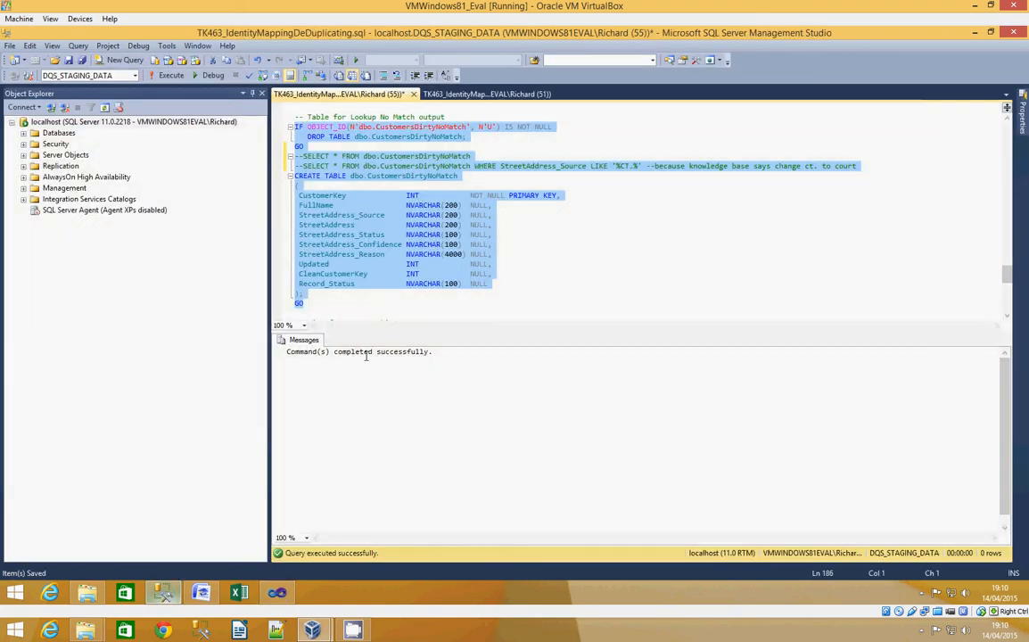
# - In SQL Server Management Studio, run only the commented query SELECT * FROM dbo.CustomersDirtyNoMatch
pyautogui.click(505, 286)
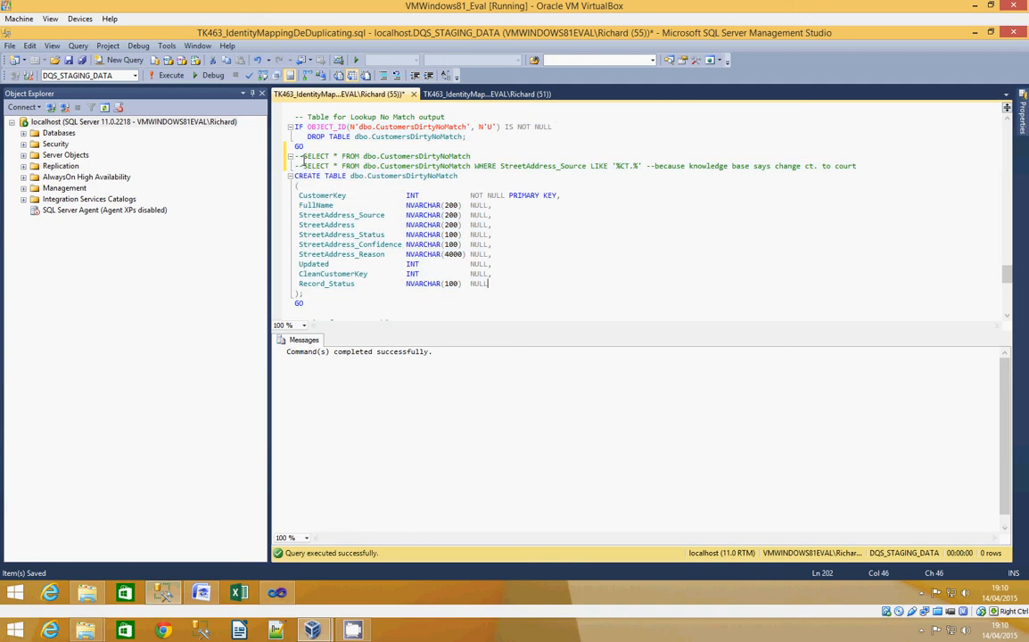
pyautogui.moveTo(303, 156); pyautogui.dragTo(470, 156)
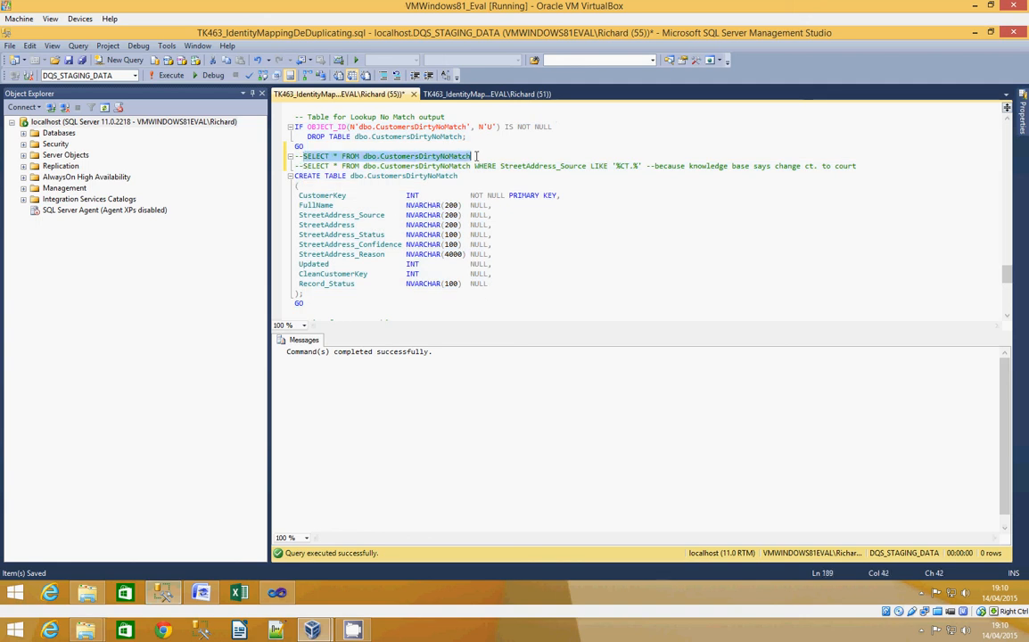
pyautogui.click(166, 75)
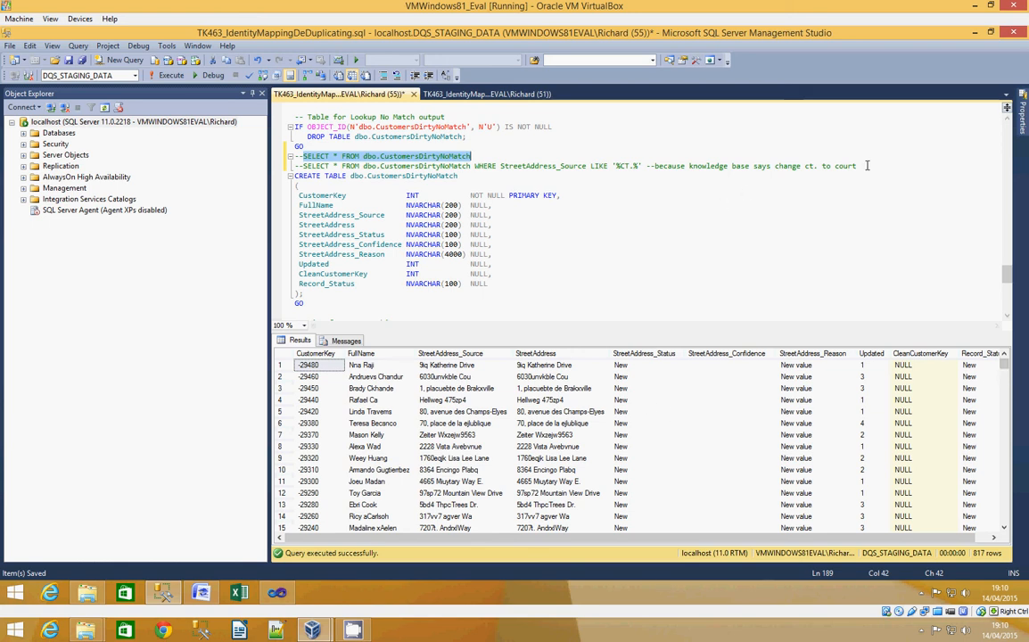
# - Examine the no-match rows, comparing StreetAddress_Source with StreetAddress for Ct. addresses and checking the CleanCustomerKey column
pyautogui.moveTo(856, 166); pyautogui.dragTo(805, 165)
pyautogui.moveTo(720, 163); pyautogui.dragTo(346, 166)
pyautogui.click(598, 185)
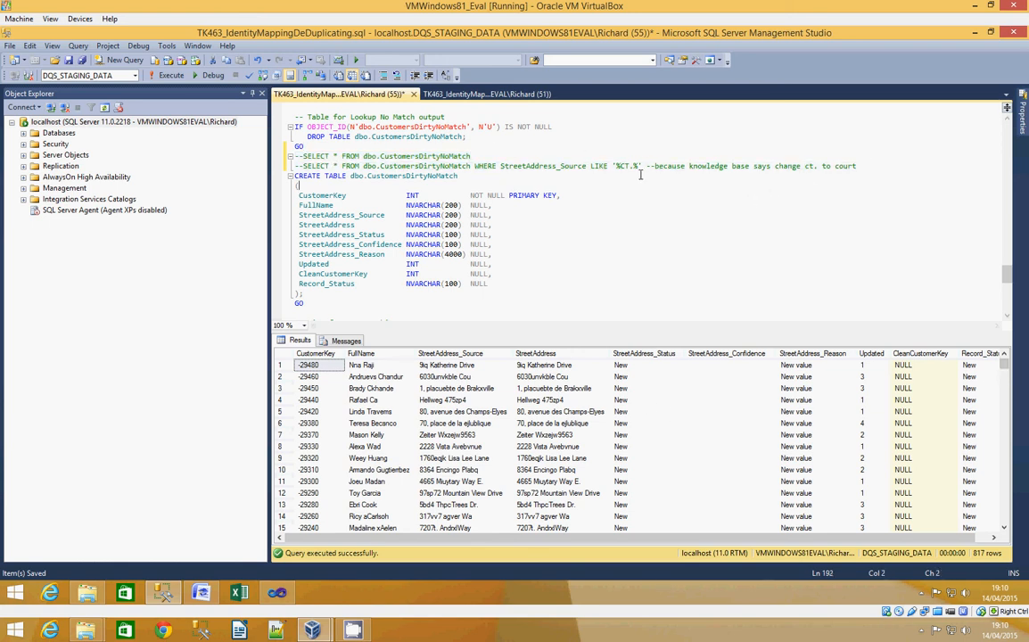
pyautogui.moveTo(643, 166); pyautogui.dragTo(419, 156)
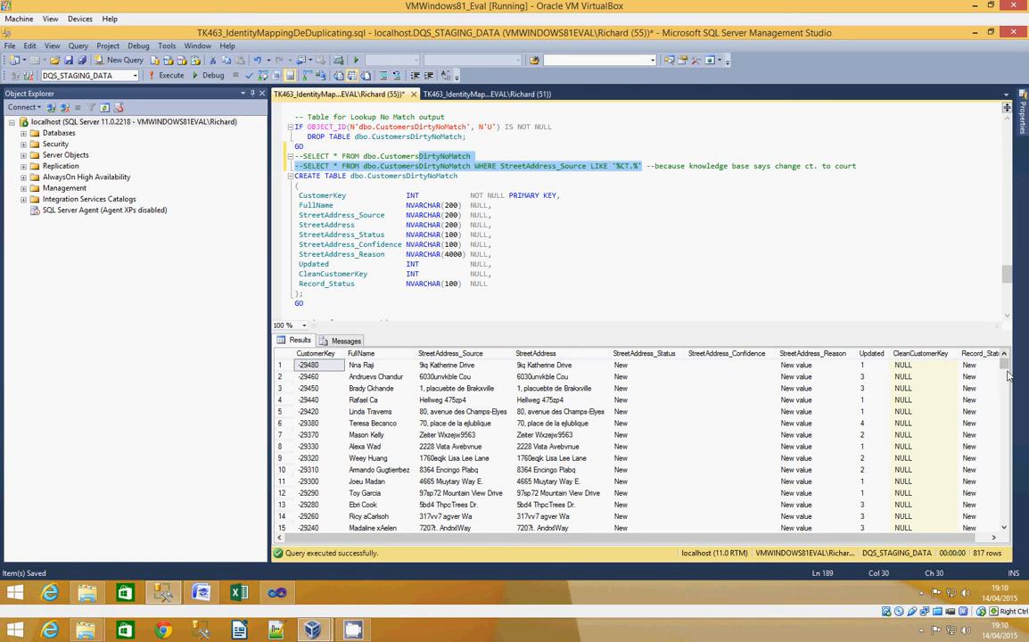
pyautogui.scroll(-5, 1008, 378)
pyautogui.scroll(-14, 1005, 378)
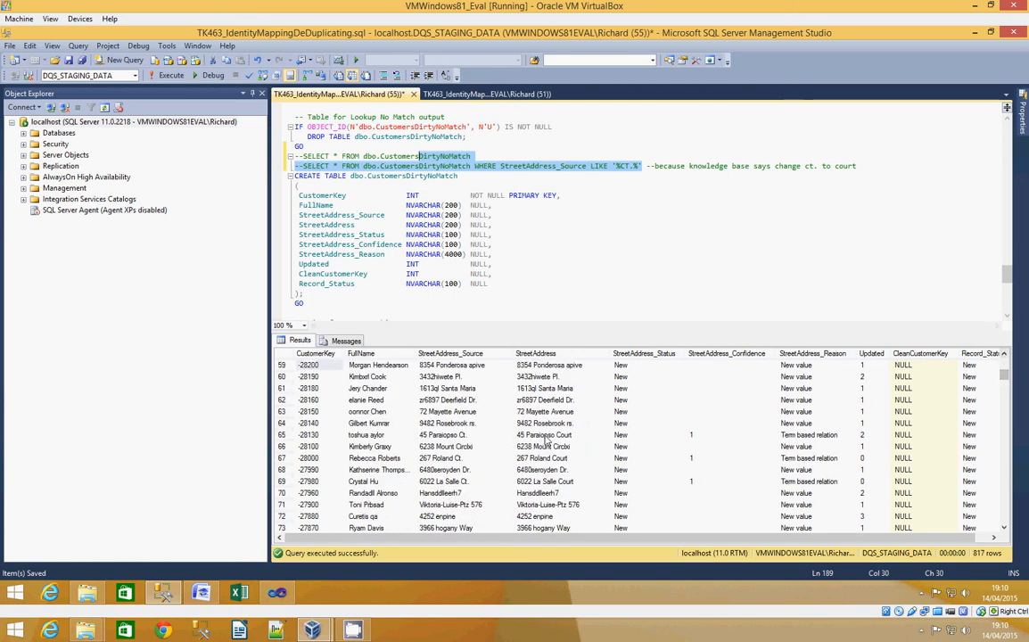
pyautogui.click(467, 435)
pyautogui.click(570, 437)
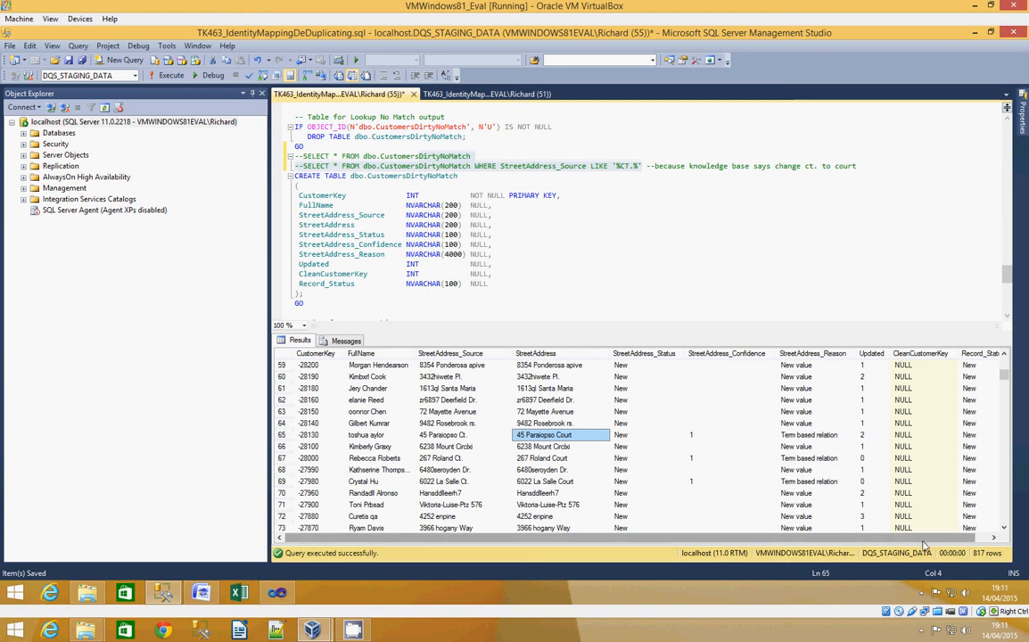
pyautogui.hscroll(1, 824, 419)
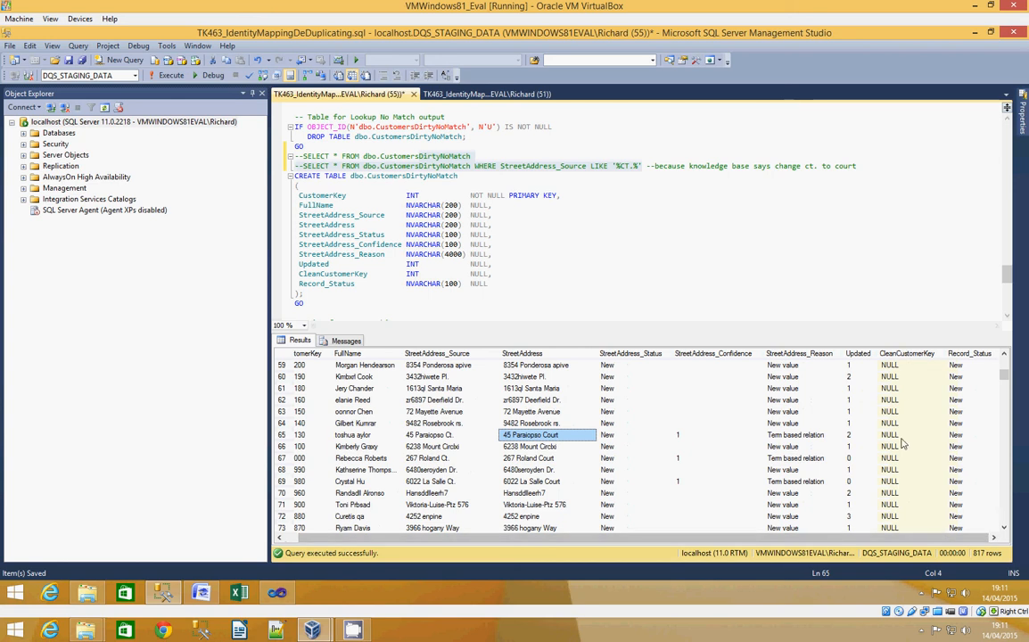
pyautogui.scroll(-14, 1003, 383)
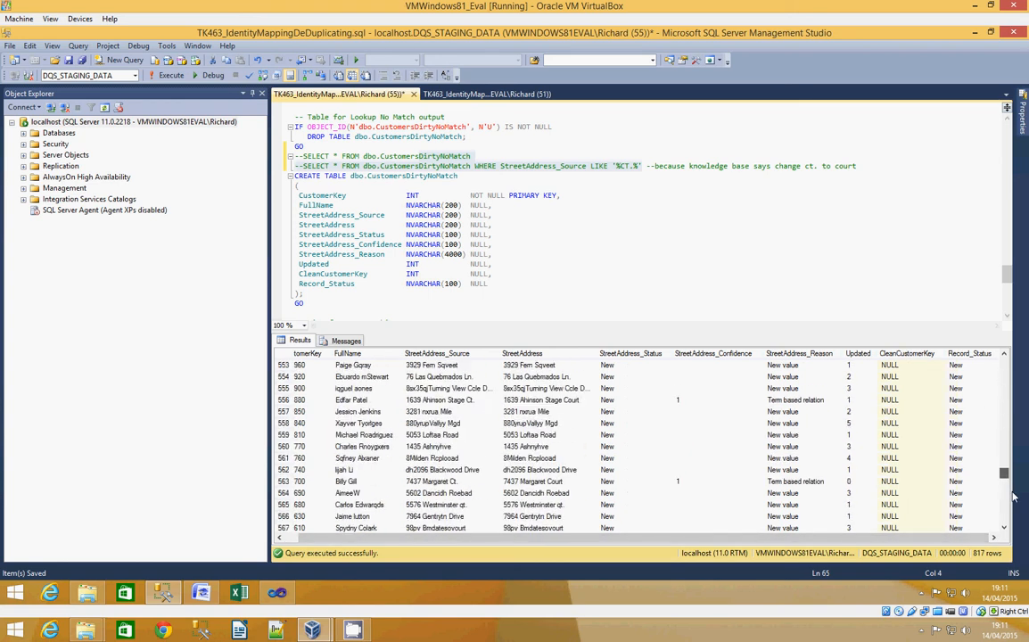
# - Run only the commented query SELECT * FROM dbo.CustomersDirtyMatch and check the CleanCustomerKey column of the matched rows
pyautogui.click(664, 194)
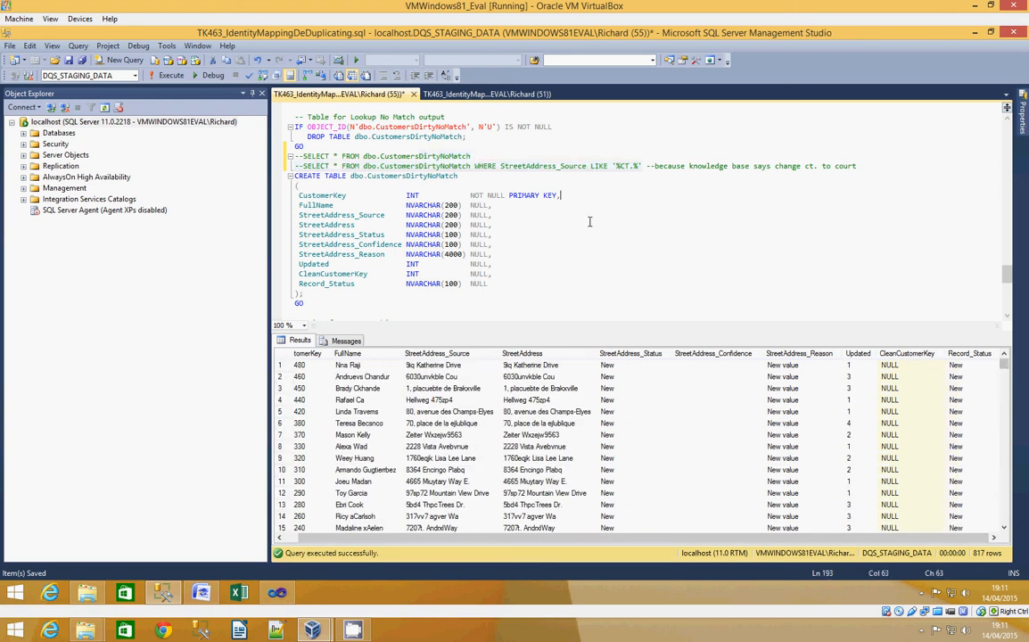
pyautogui.scroll(-3, 499, 230)
pyautogui.scroll(-3, 437, 220)
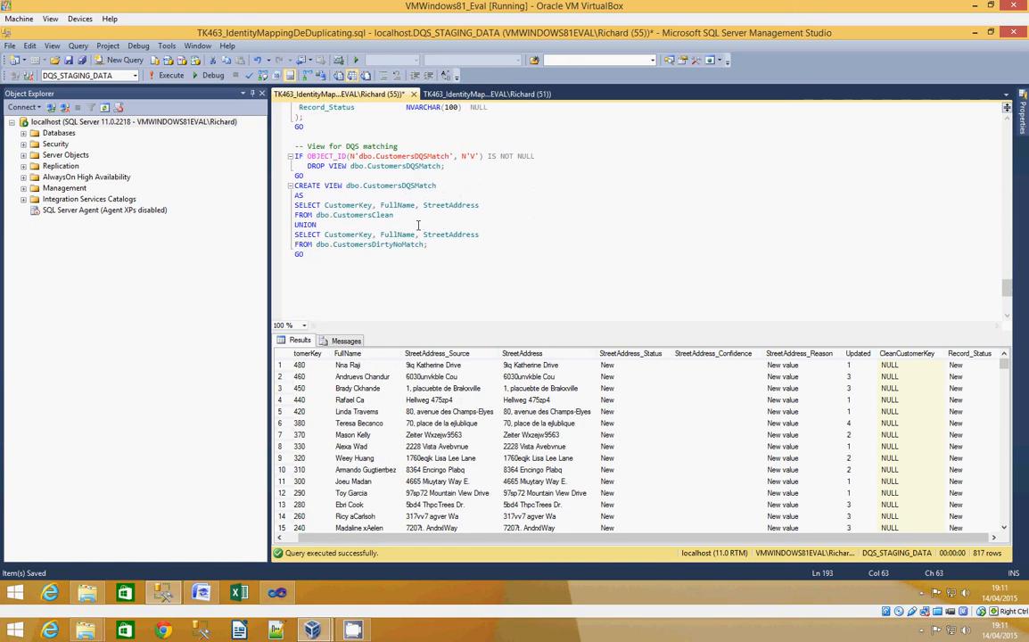
pyautogui.scroll(9, 418, 225)
pyautogui.scroll(-3, 413, 220)
pyautogui.scroll(3, 373, 192)
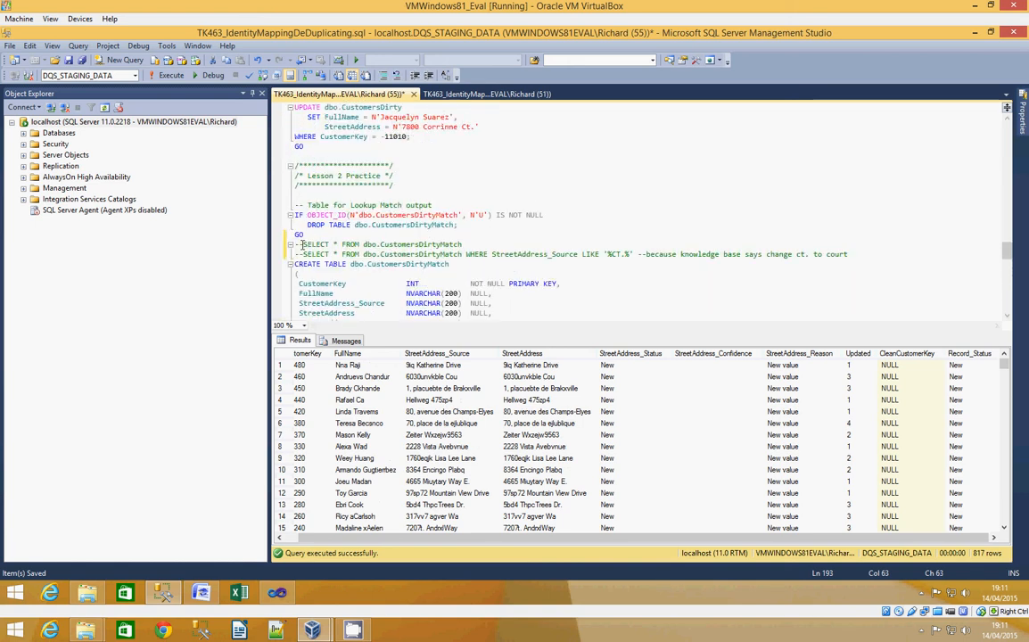
pyautogui.moveTo(302, 243); pyautogui.dragTo(465, 243)
pyautogui.click(165, 75)
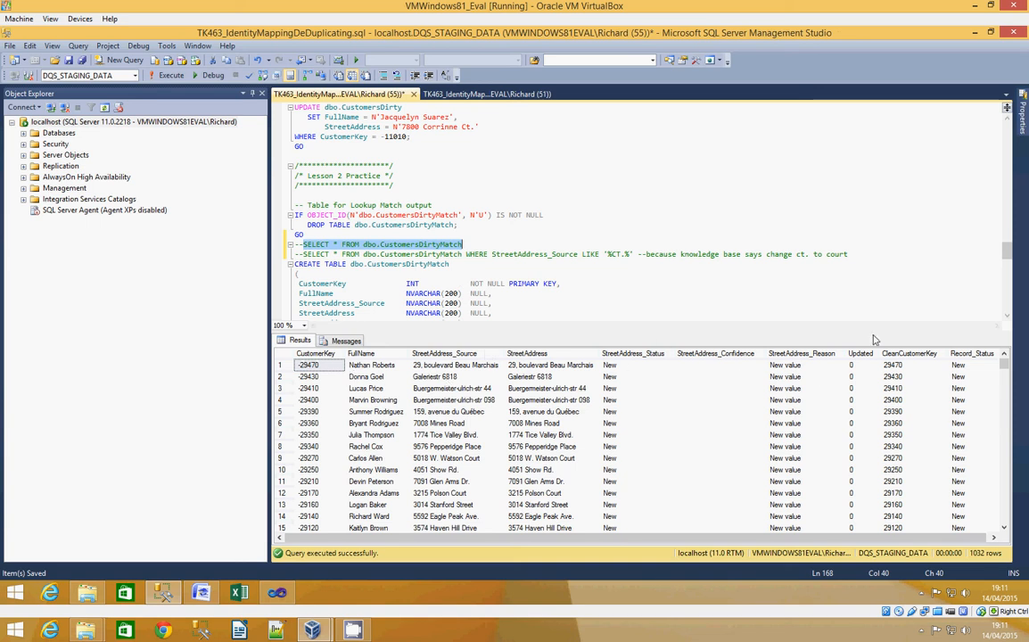
pyautogui.click(905, 365)
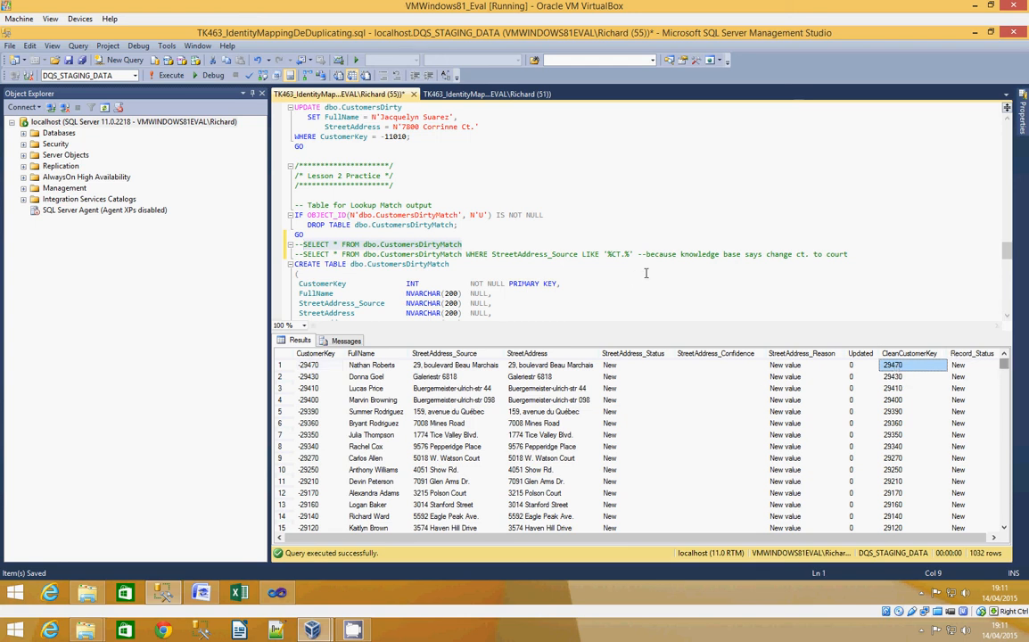
# - Run only the commented query that selects CustomersDirtyMatch rows WHERE StreetAddress_Source LIKE '%CT.%'
pyautogui.moveTo(632, 254); pyautogui.dragTo(303, 255)
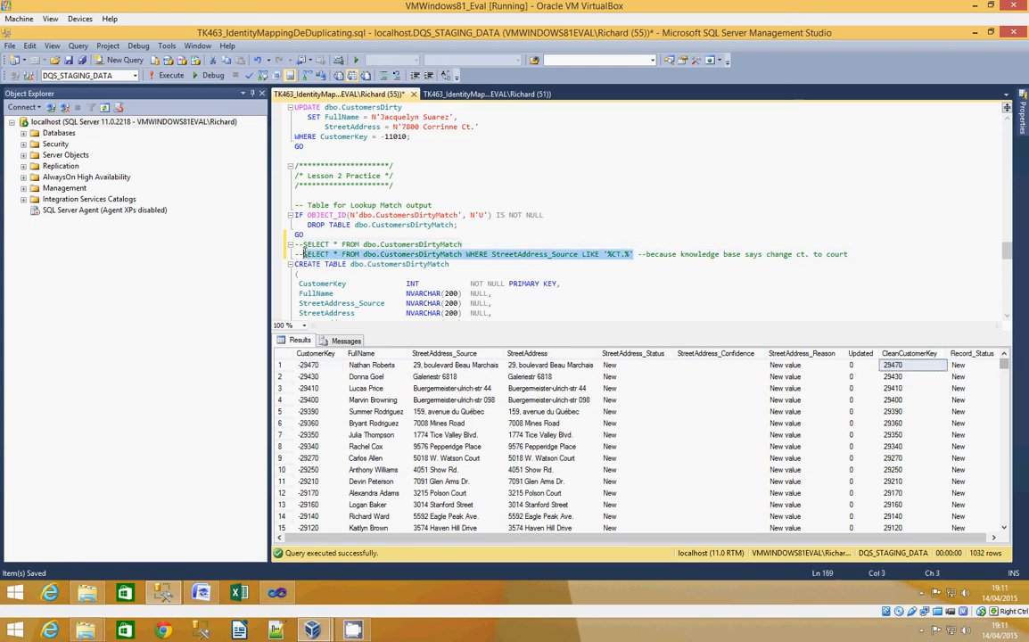
pyautogui.click(152, 75)
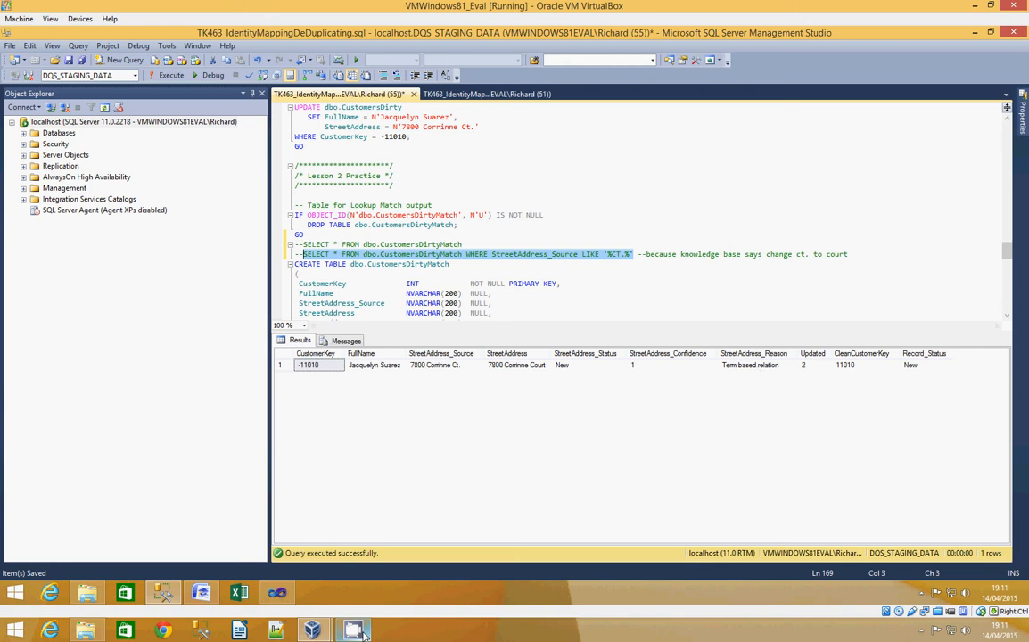
pyautogui.moveTo(364, 631)
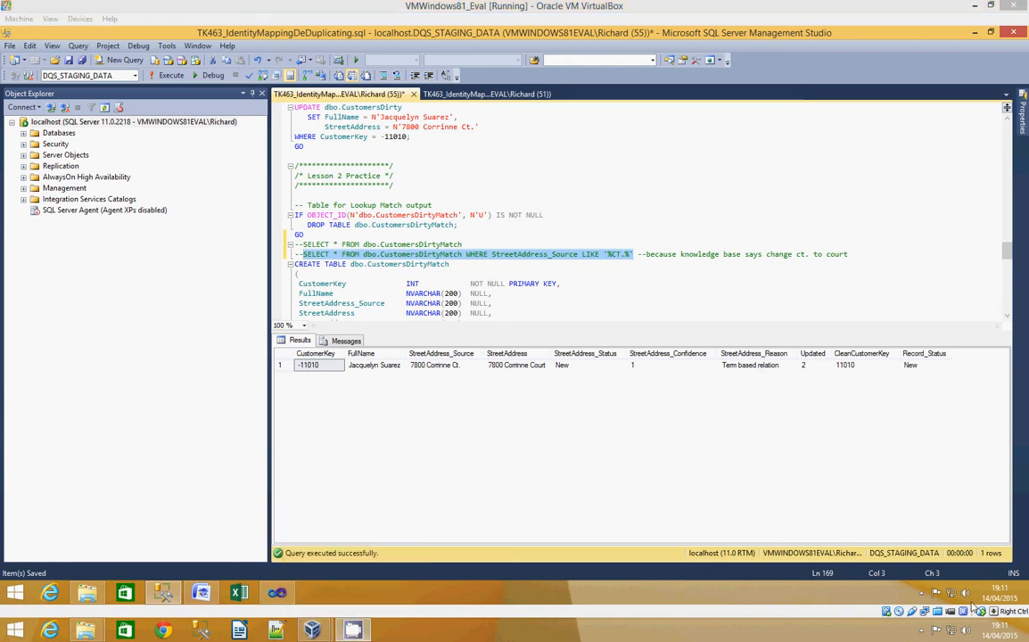
pyautogui.click(922, 630)
pyautogui.click(900, 568)
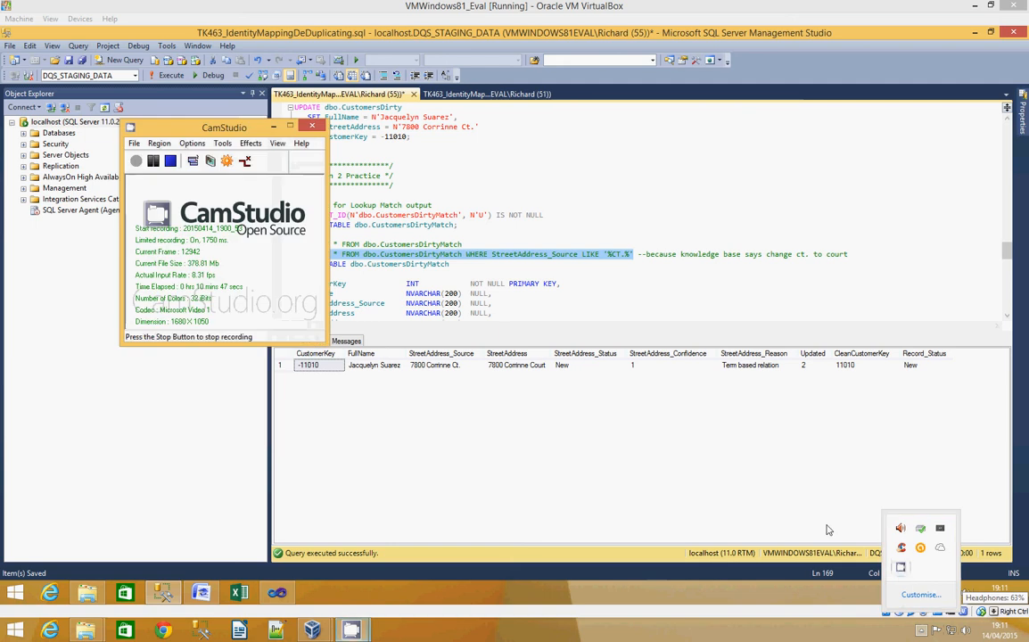